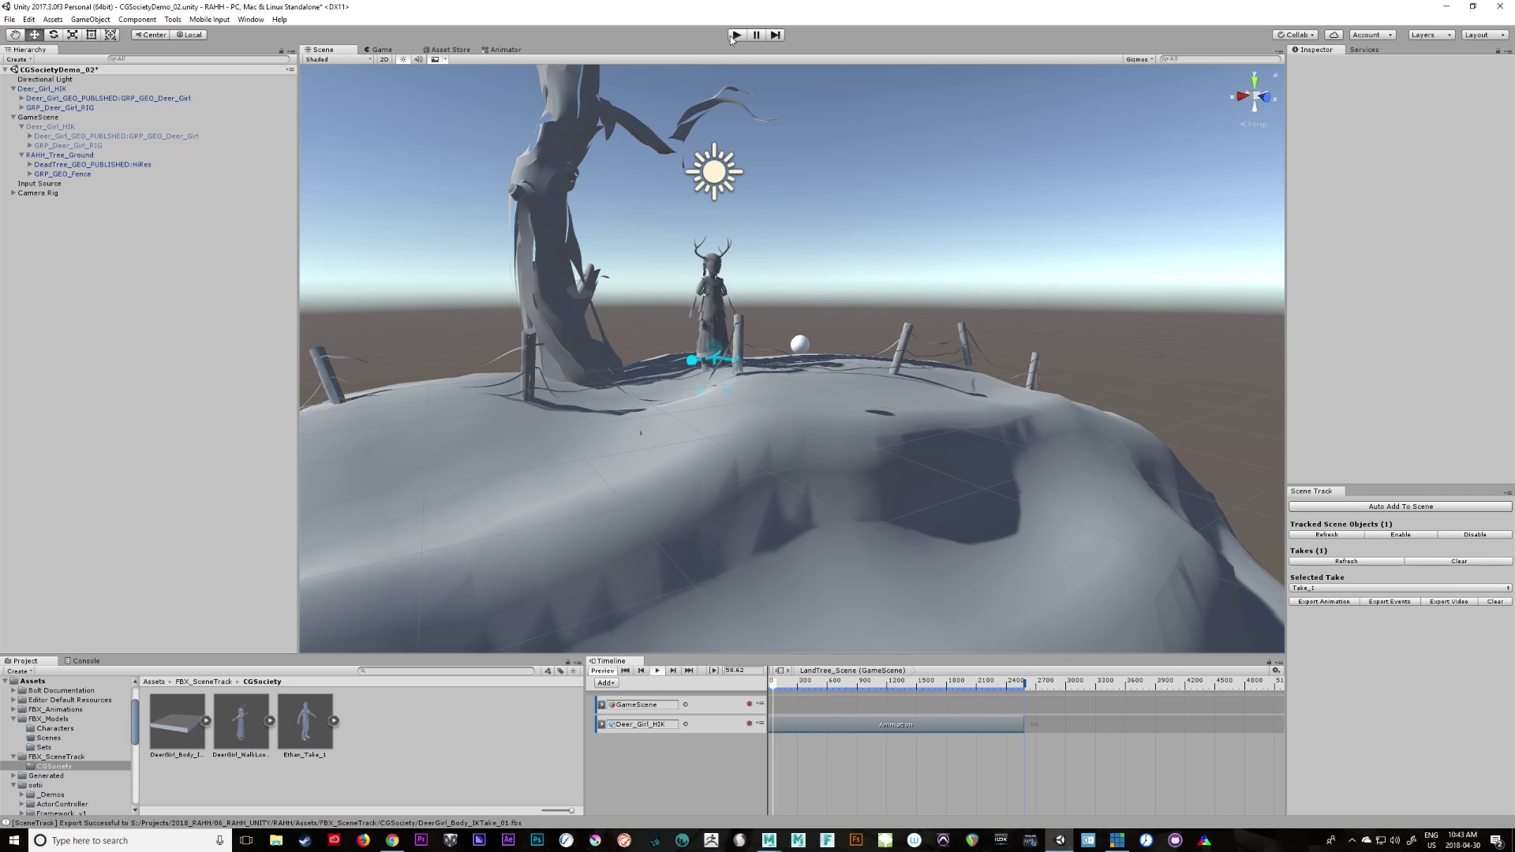
Trim the start of the first Deer_Girl_HIK animation clip and move the second clip earlier, to about frame 3012
drag(771, 724, 829, 725)
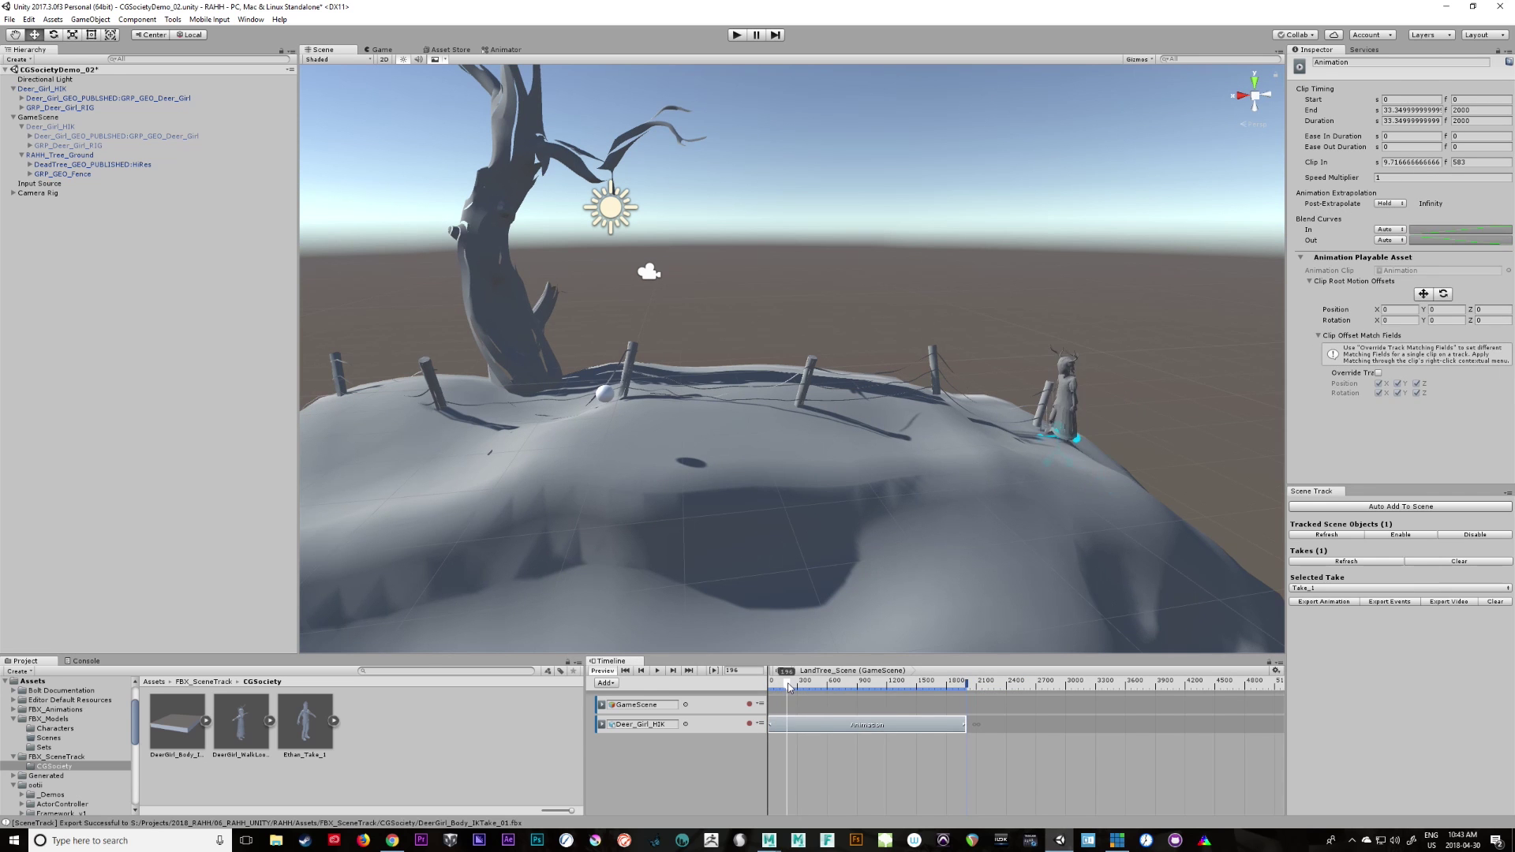
drag(771, 725, 813, 727)
drag(1154, 725, 1057, 731)
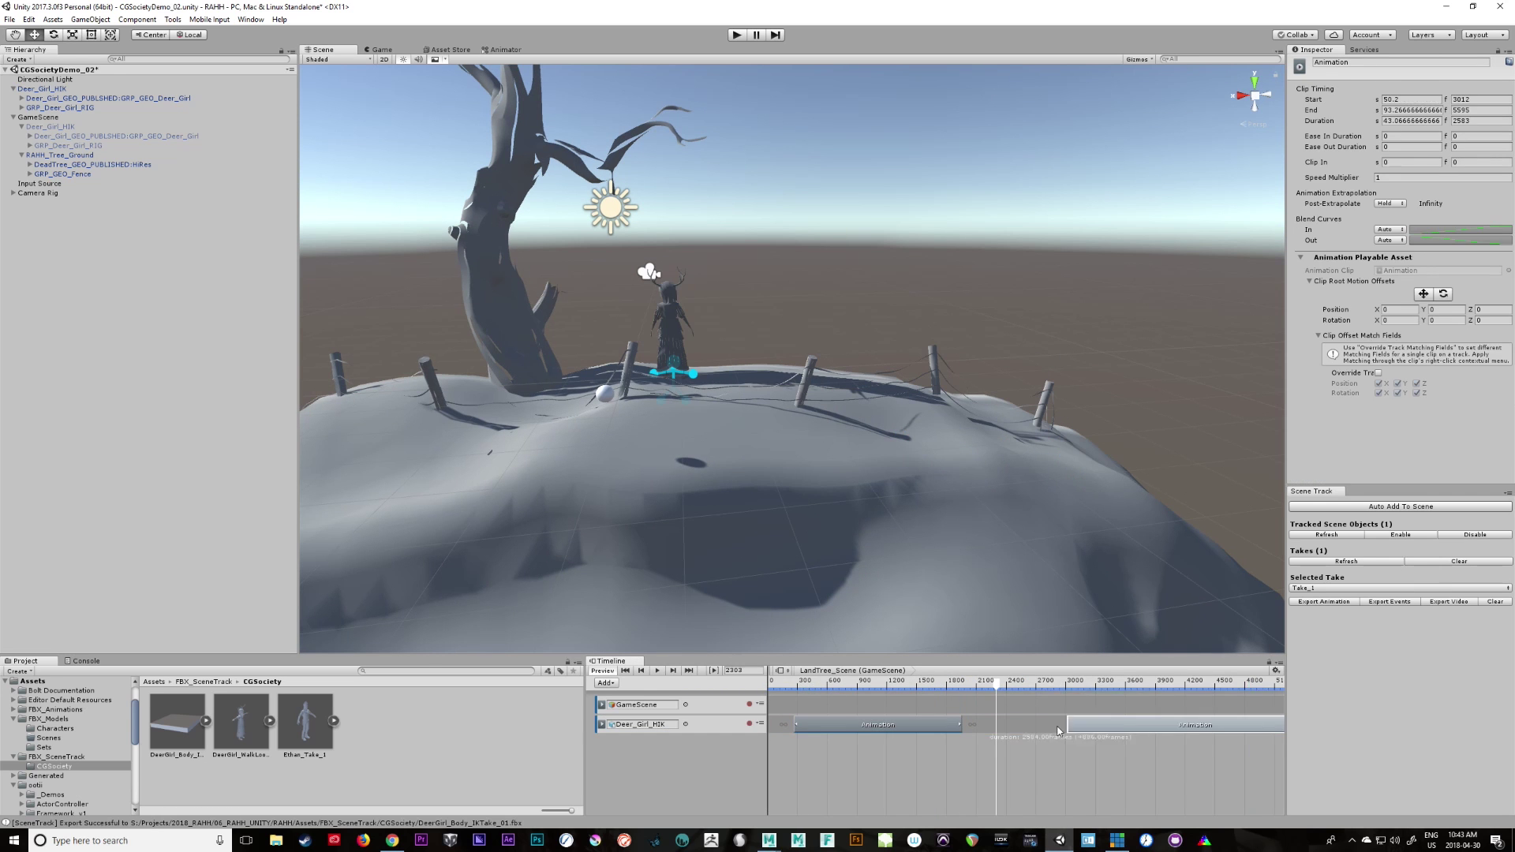
Run the game scene to record a take, then return to the Scene view and stop playing
click(736, 34)
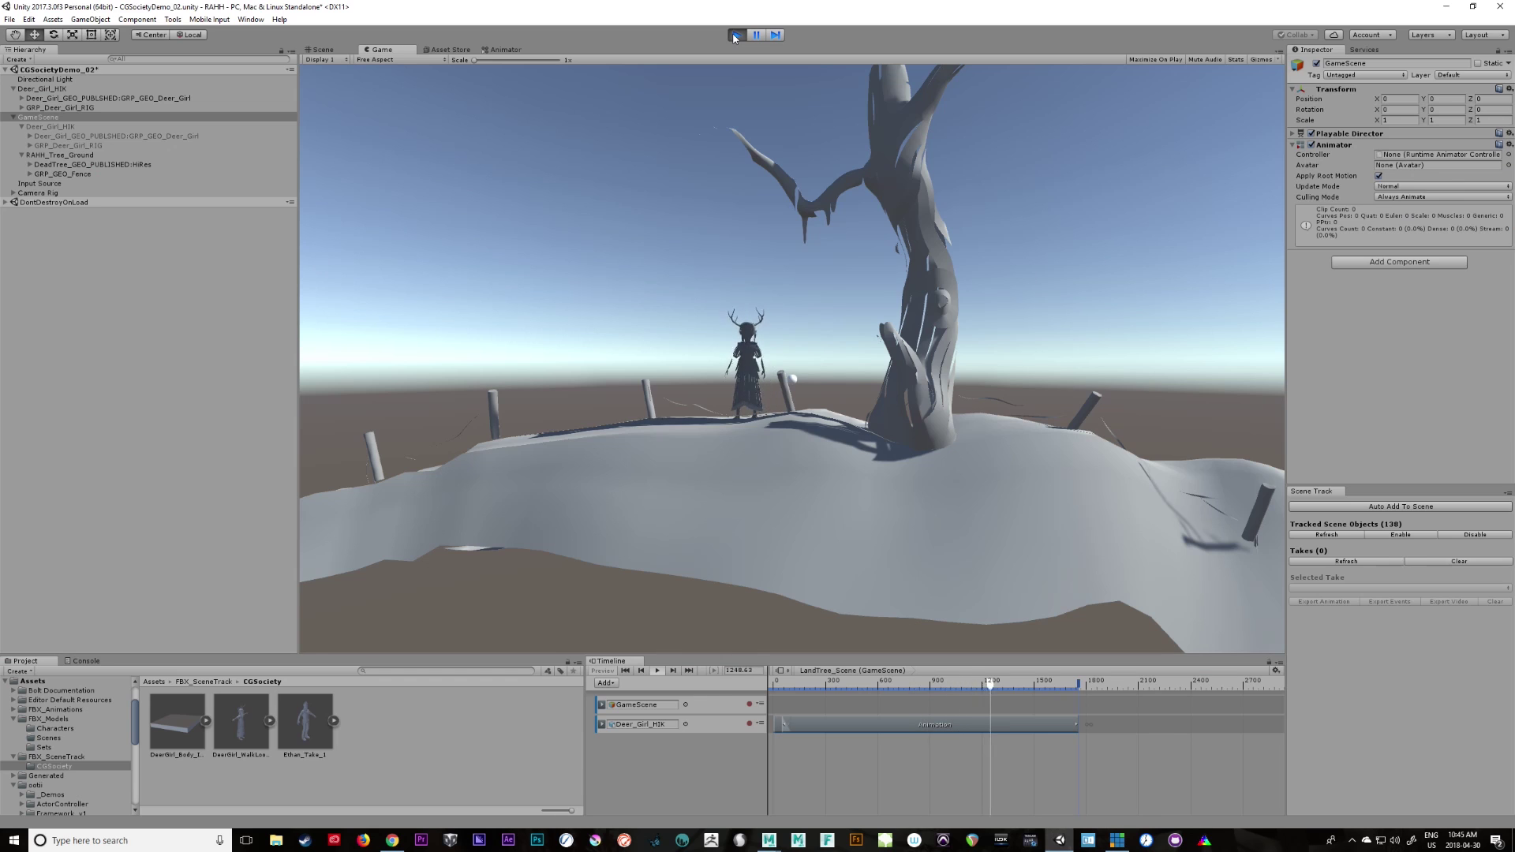
click(322, 49)
click(736, 35)
Export the Take_1 animation as DeerGirl_Land_Take_1.fbx into the Maya project's HWHH/SceneTrack_Exports/CGSociety folder
click(1323, 601)
click(534, 294)
double_click(544, 378)
double_click(527, 355)
double_click(526, 355)
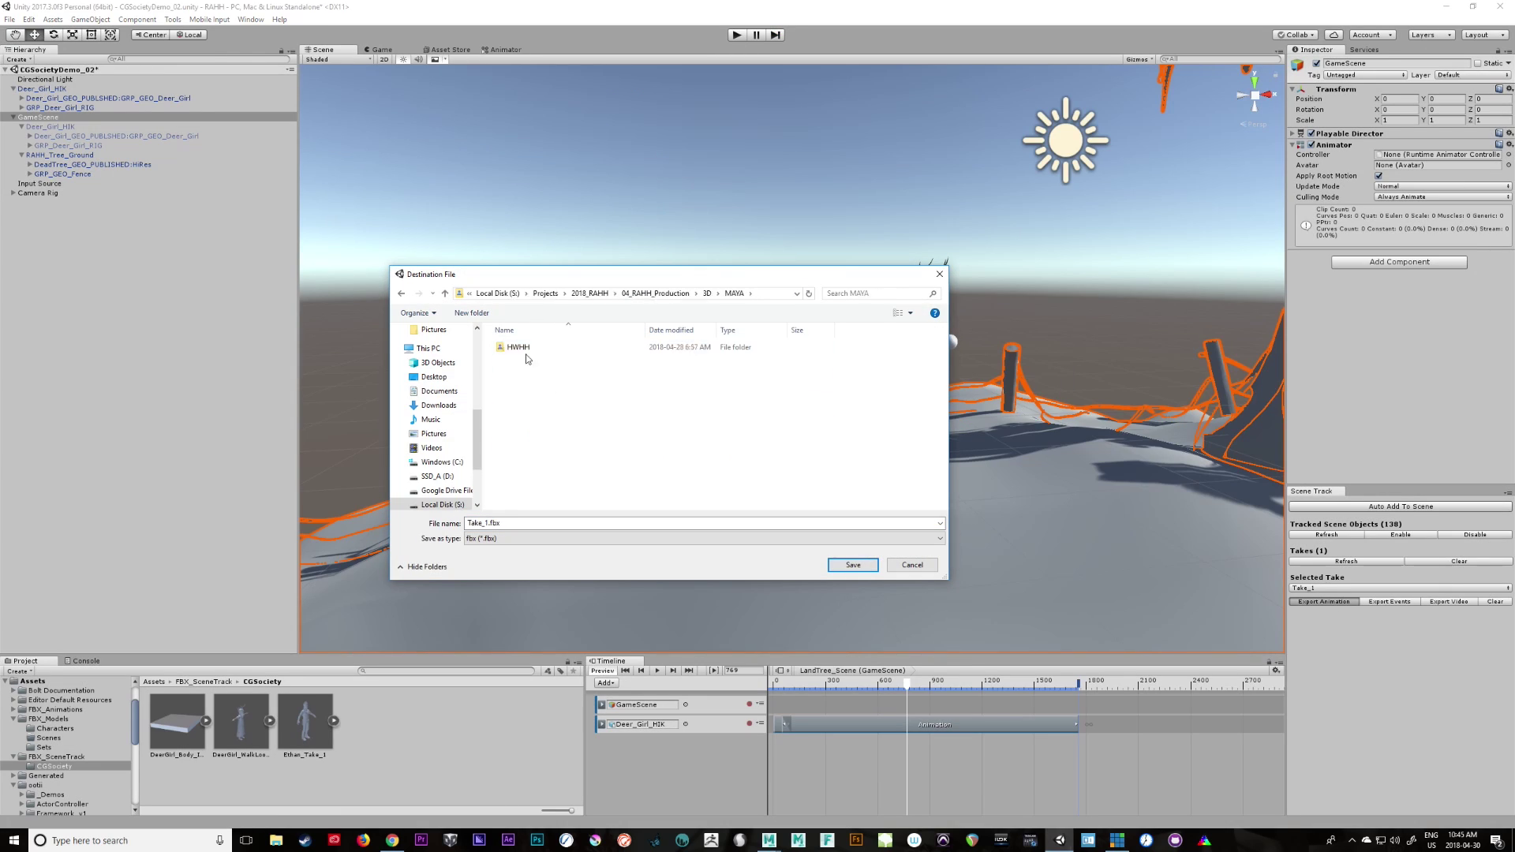
double_click(526, 352)
drag(943, 385, 940, 433)
double_click(545, 461)
double_click(528, 348)
click(469, 522)
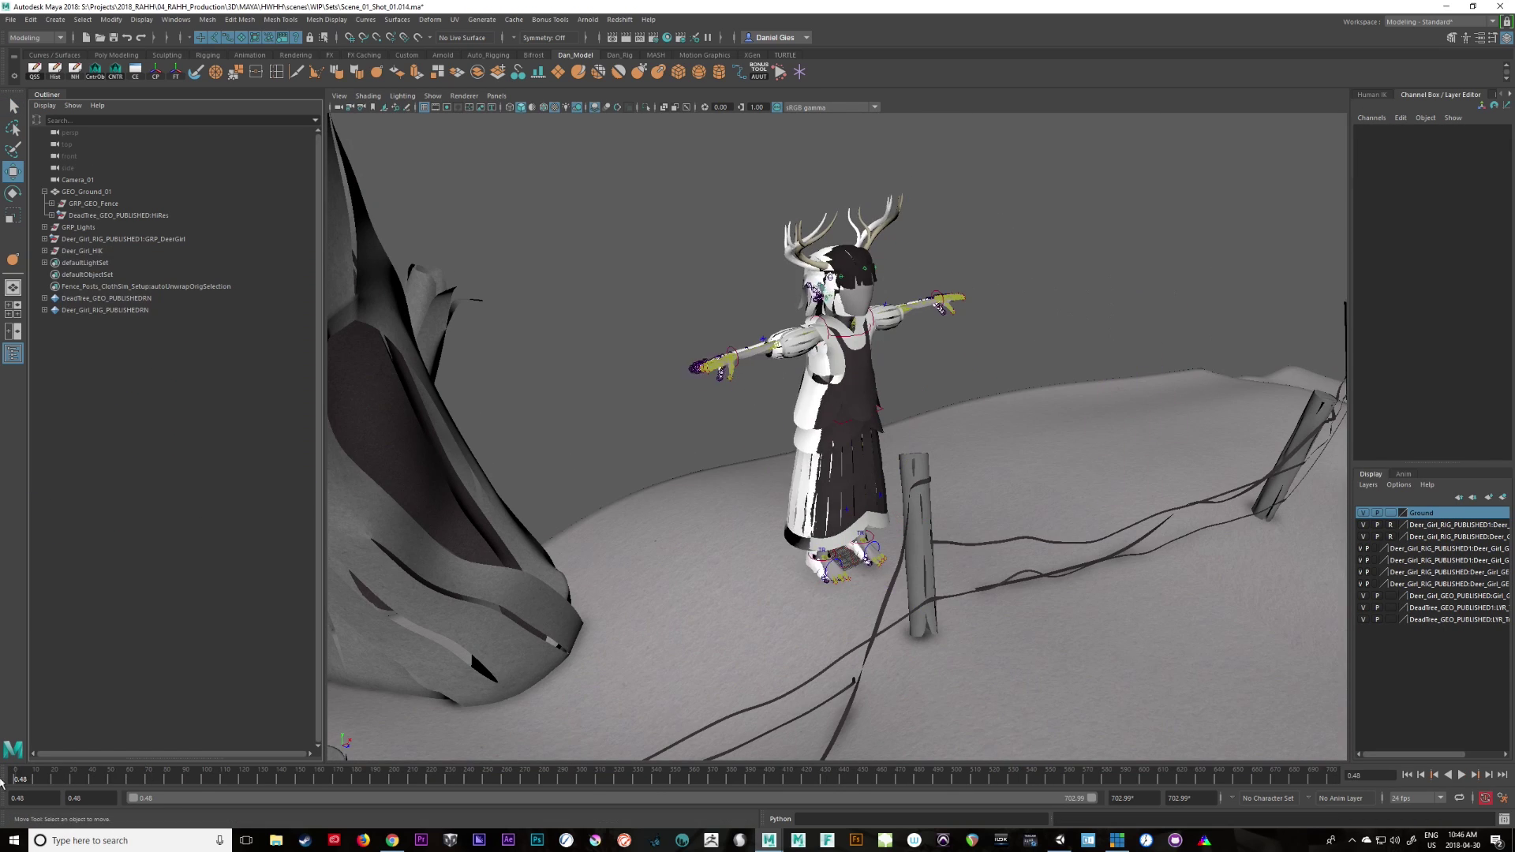
Switch to Maya, select the Deer_Girl_HIK group, scrub back to the animation's start and select its JNT_Deer_Girl_Hips joint
click(82, 251)
drag(142, 781, 33, 776)
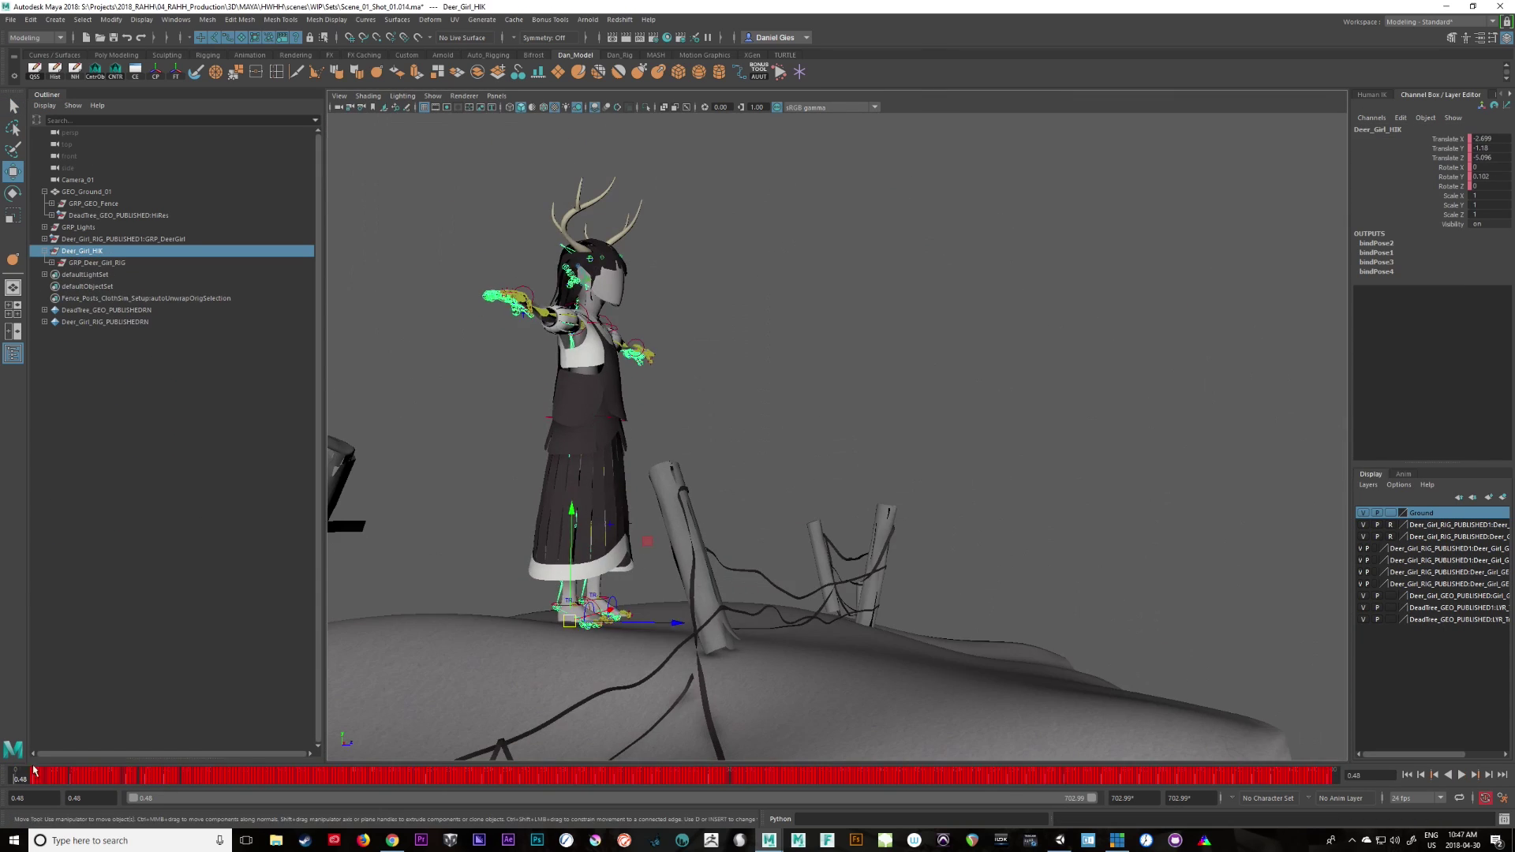
click(104, 275)
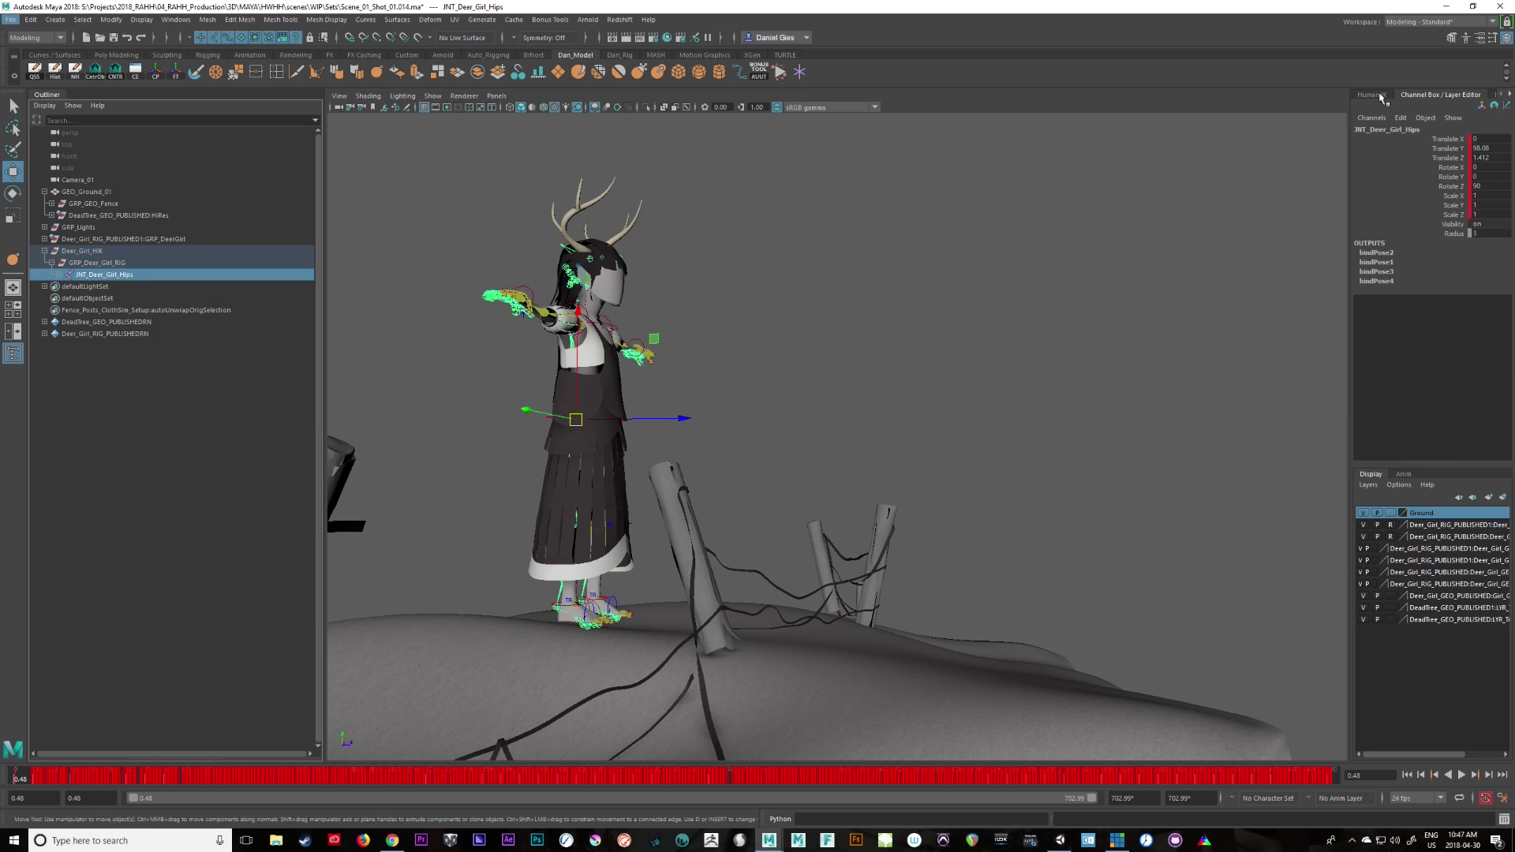
Create a HumanIK character definition for the JNT_Deer_Girl_Hips skeleton and apply a mapping template to its bones
click(1372, 95)
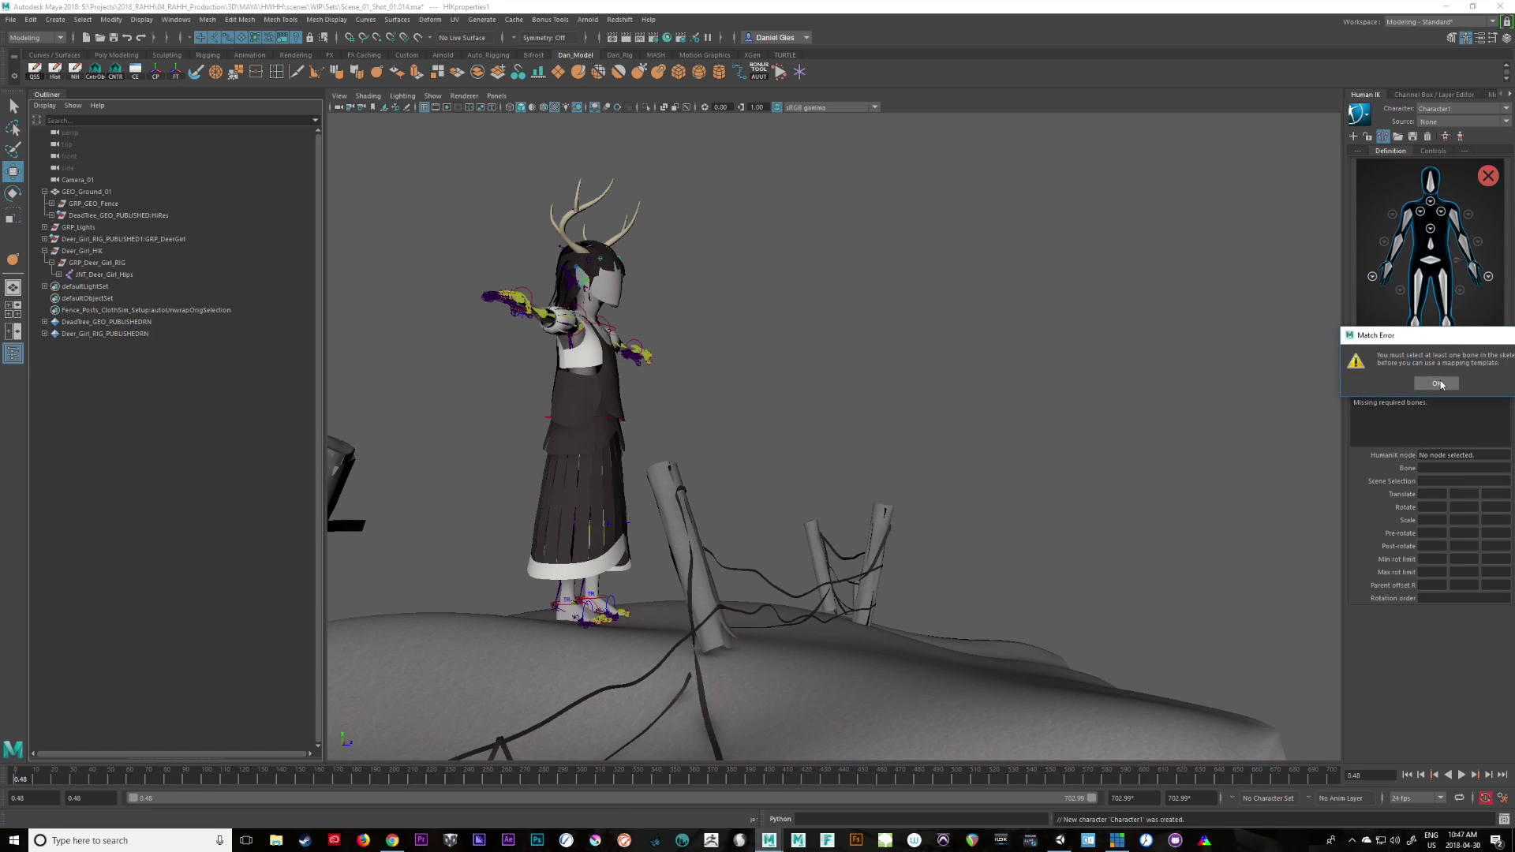
click(1438, 382)
click(104, 275)
click(1398, 137)
click(1210, 365)
Isolate the skeleton in the viewport and pick its left lower and right upper leg joints for the character definition
click(646, 107)
click(823, 458)
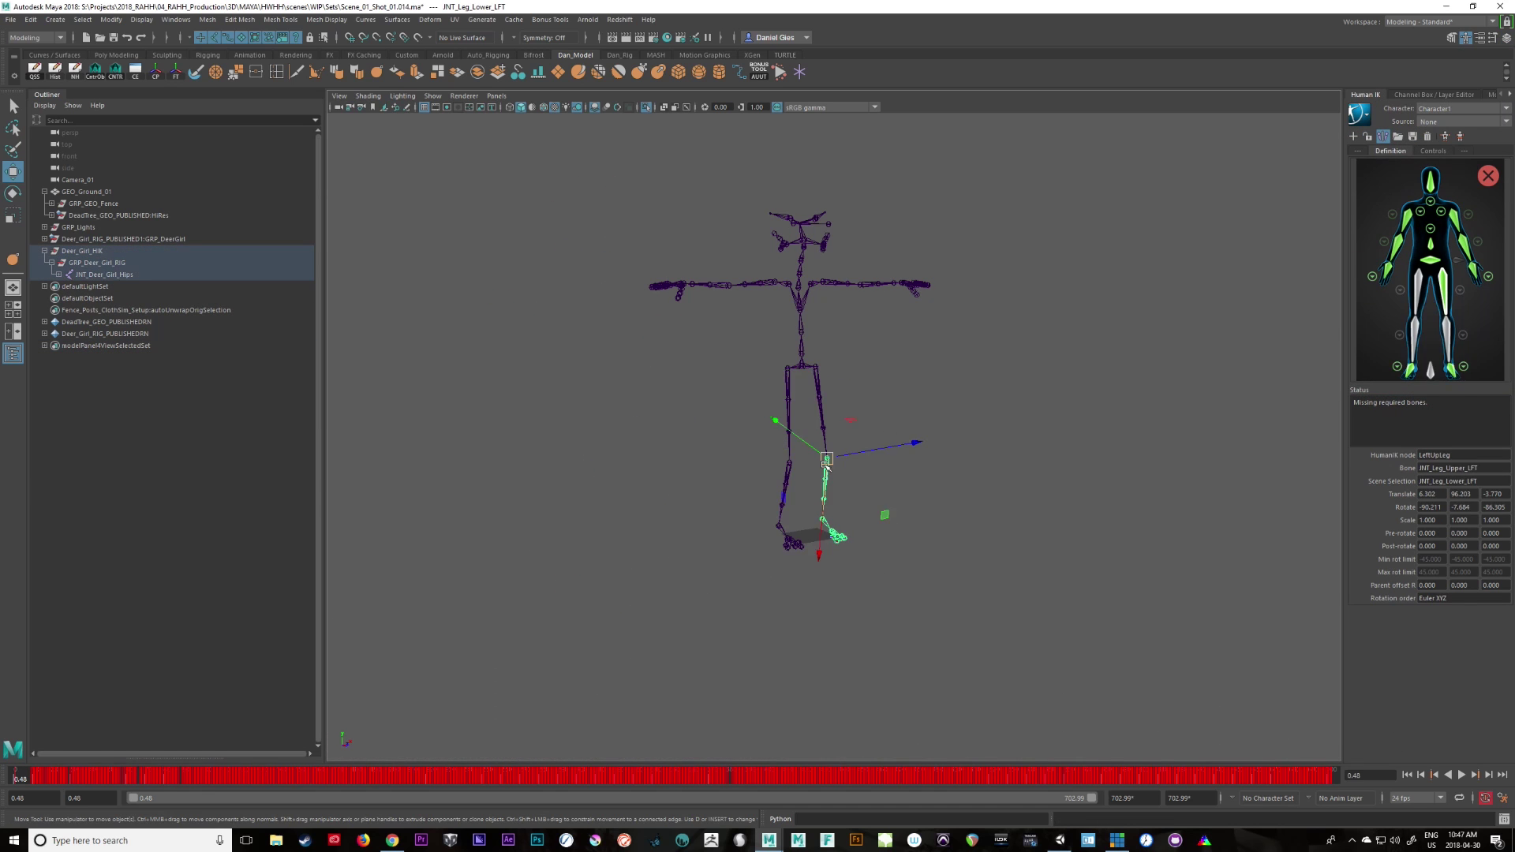
click(787, 370)
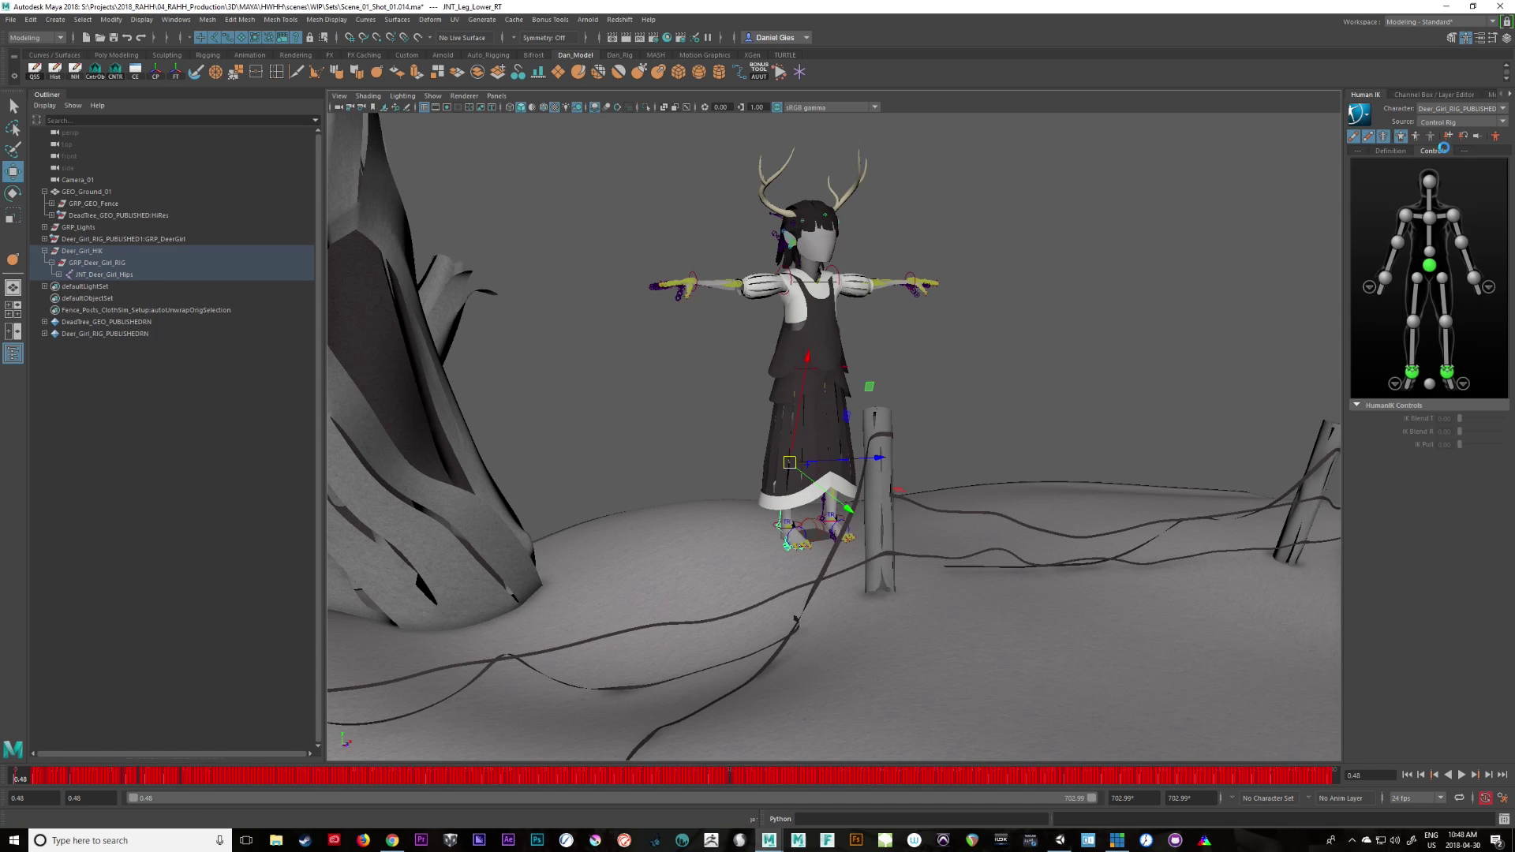
Turn Match Source on for the DeerGirl HumanIK properties and play back the retargeted walk around the fence
click(1369, 205)
click(1355, 228)
click(111, 776)
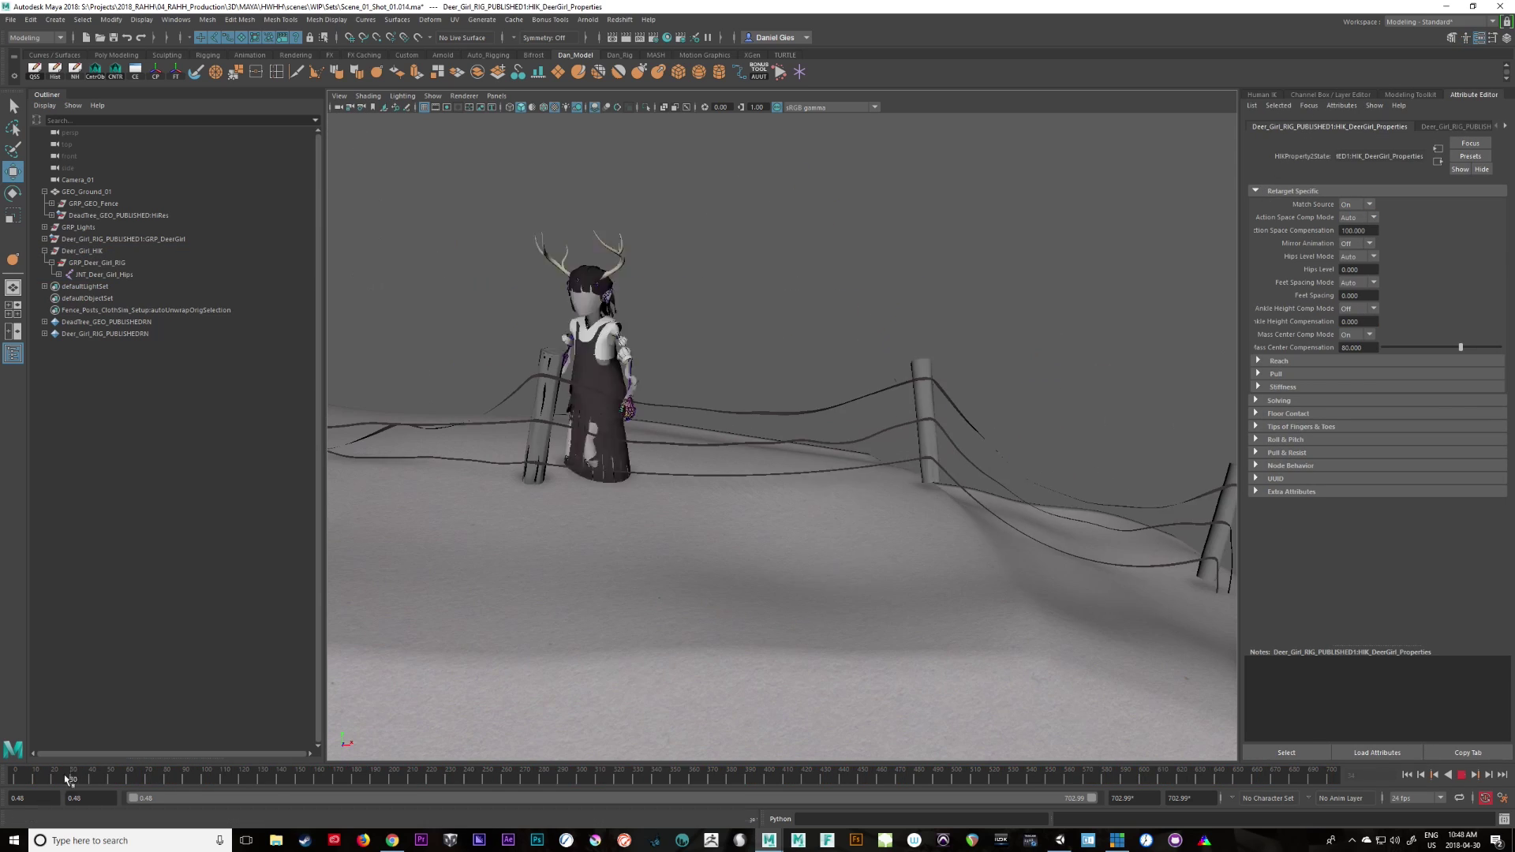
drag(67, 779, 423, 778)
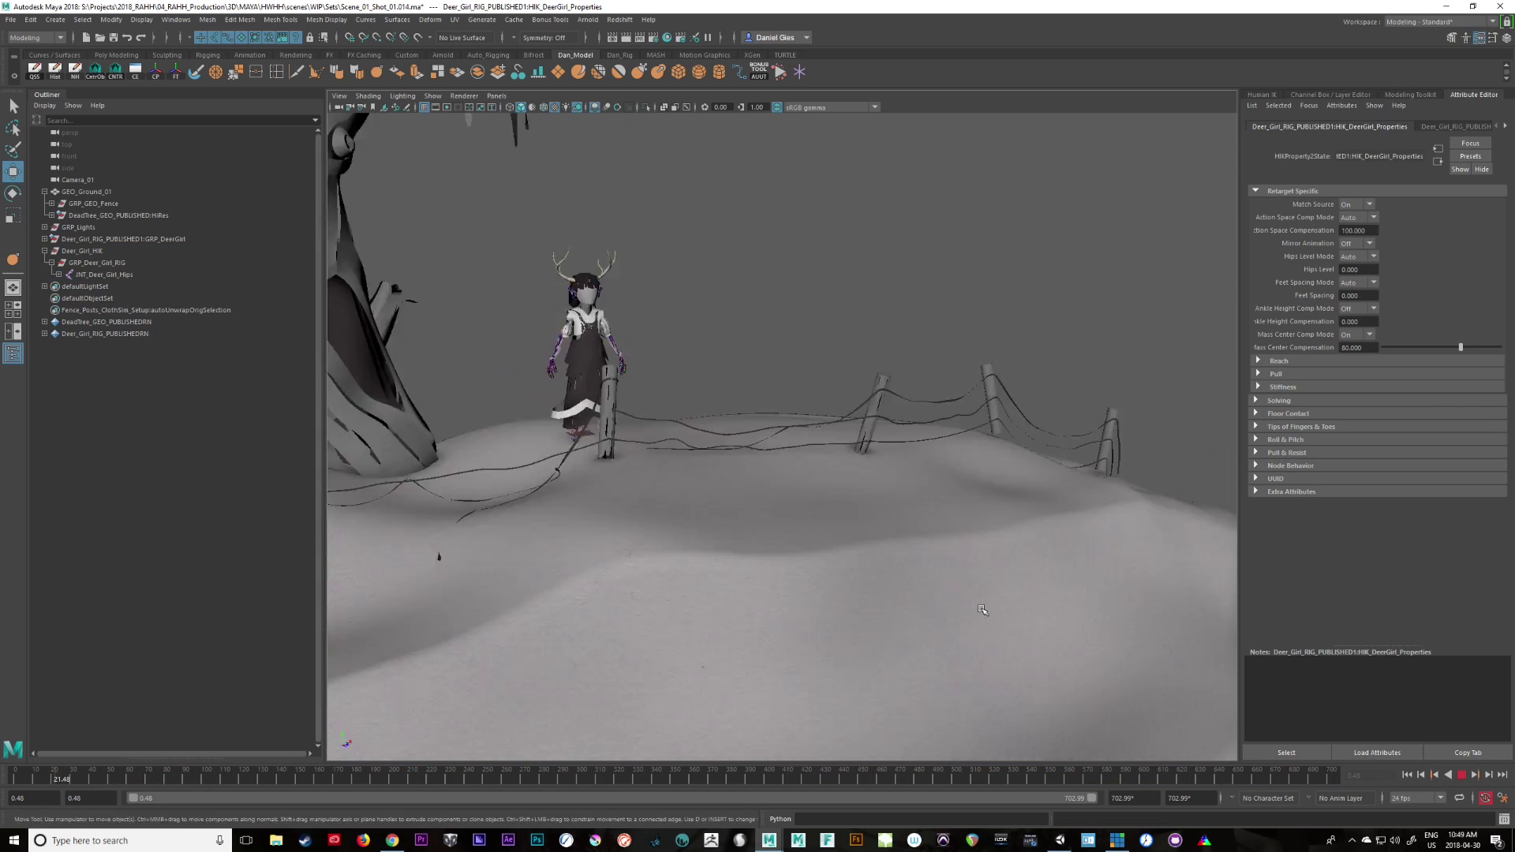
alt+drag(983, 609, 734, 498)
click(1462, 775)
Return to the first frame and hide the Deer_Girl_HIK group
click(1407, 775)
click(82, 251)
key(ctrl+h)
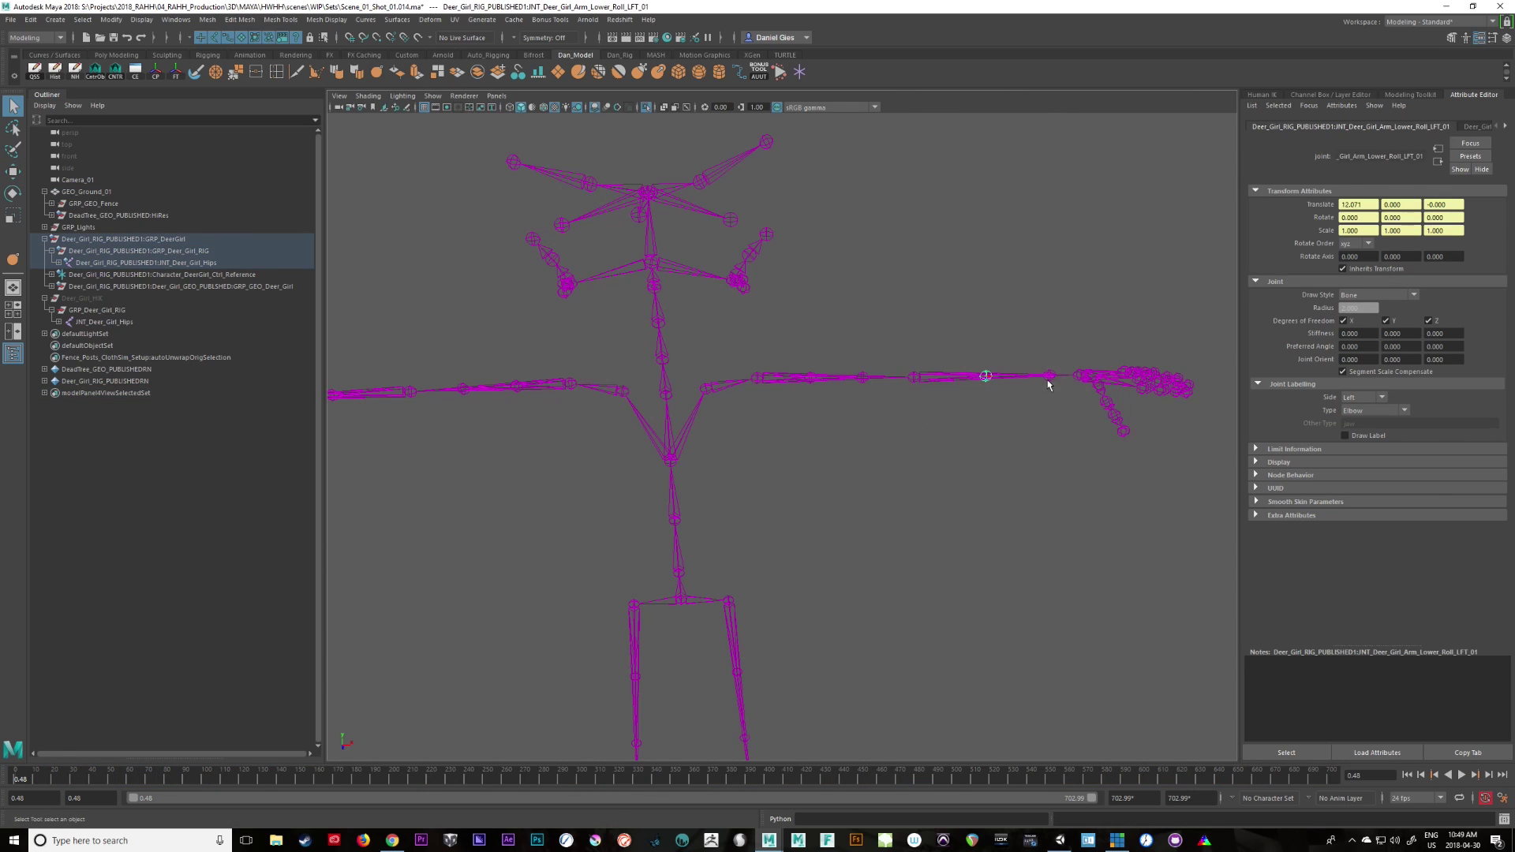
Select the published rig's arm and leg roll joints together and show their channels
click(584, 390)
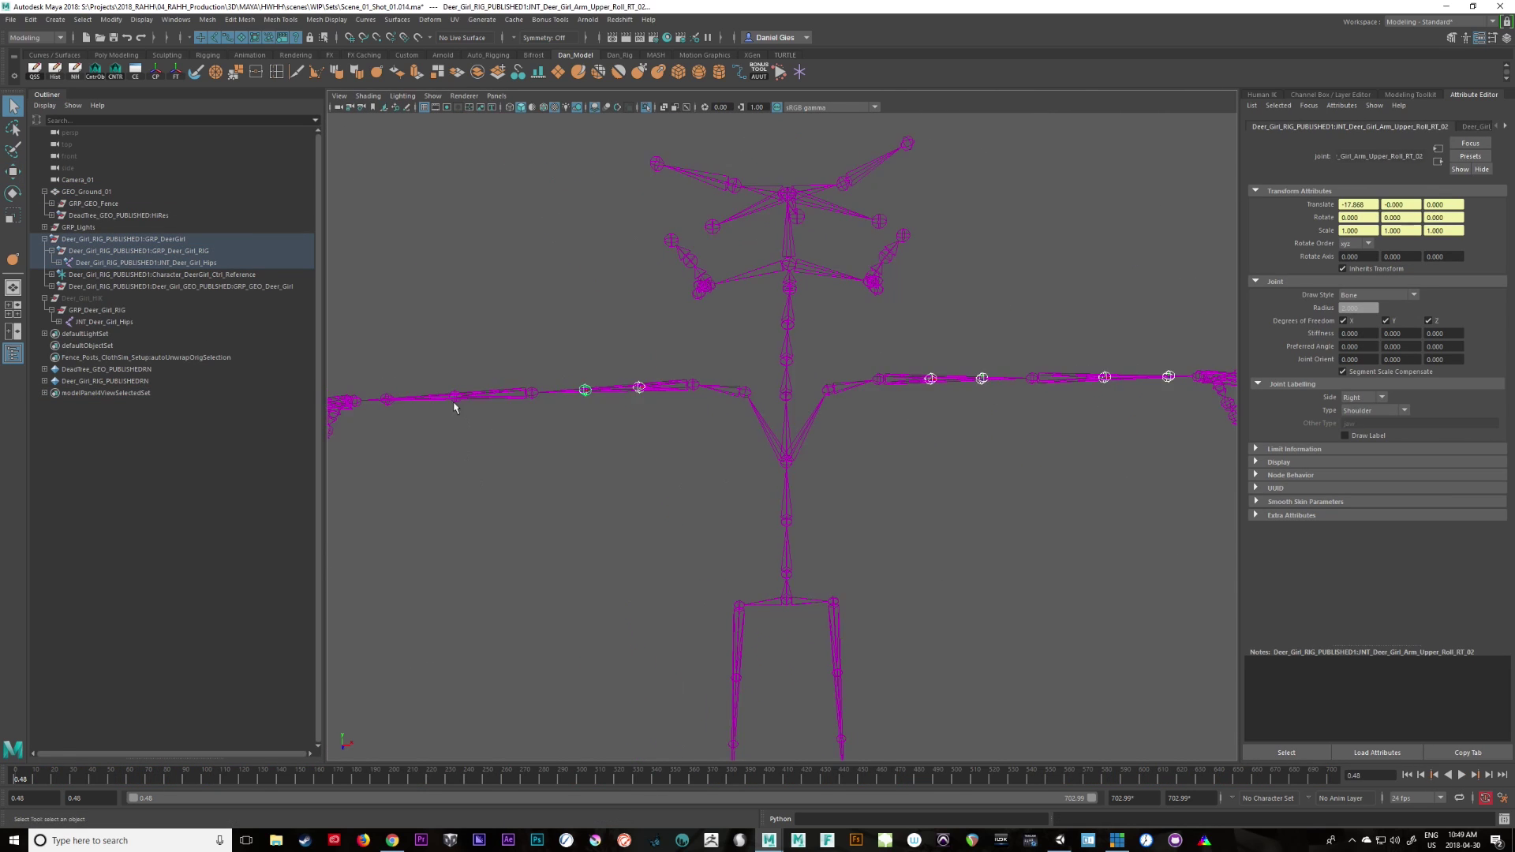
click(833, 412)
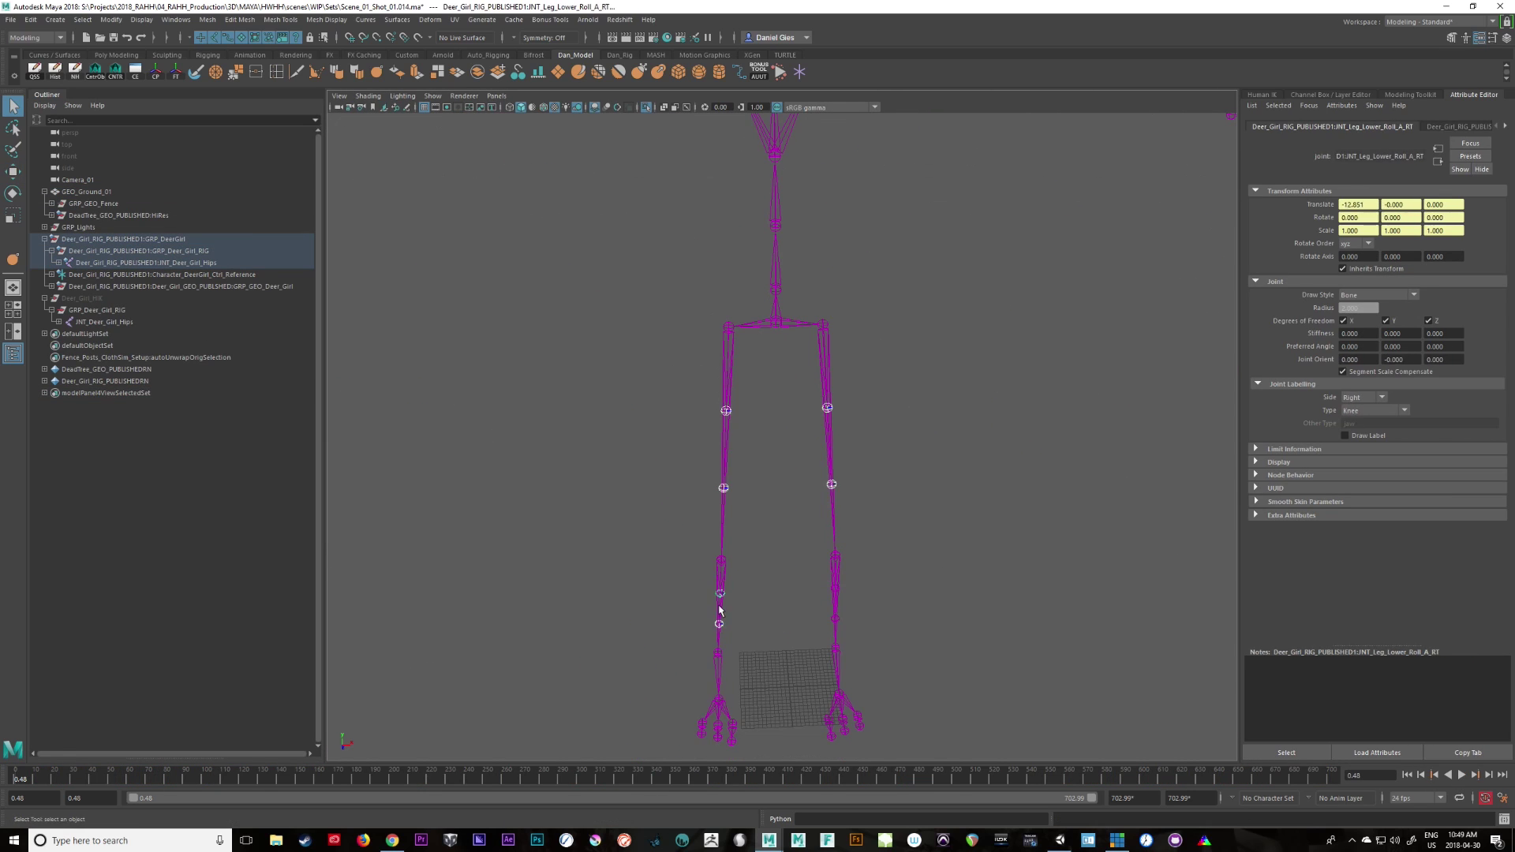
click(720, 610)
key(ctrl+a)
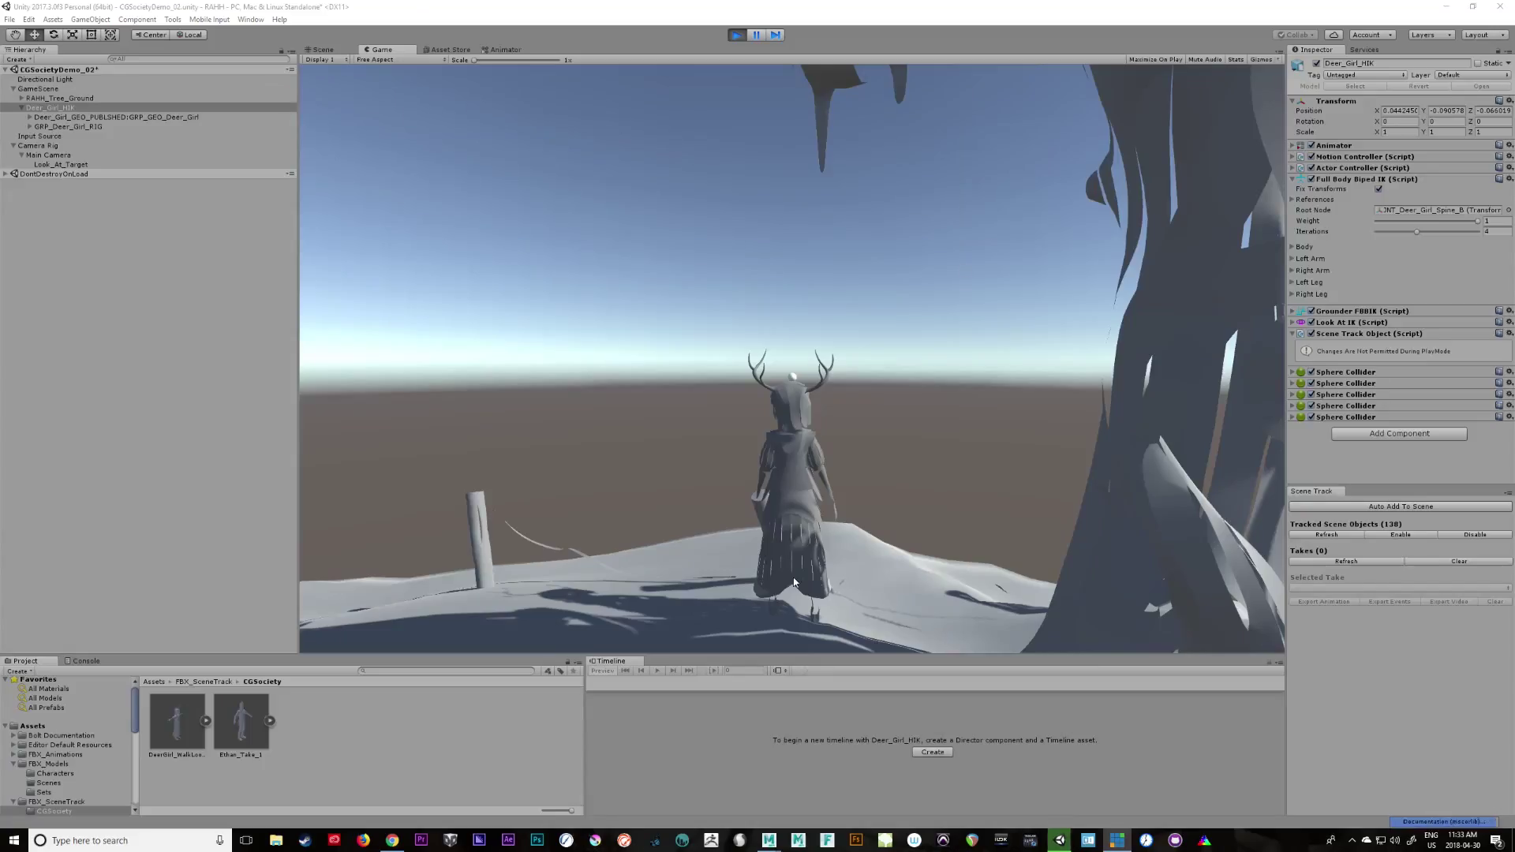
Switch to Unity and walk the deer girl across the hill in the running game while turning the camera
click(793, 583)
key(w)
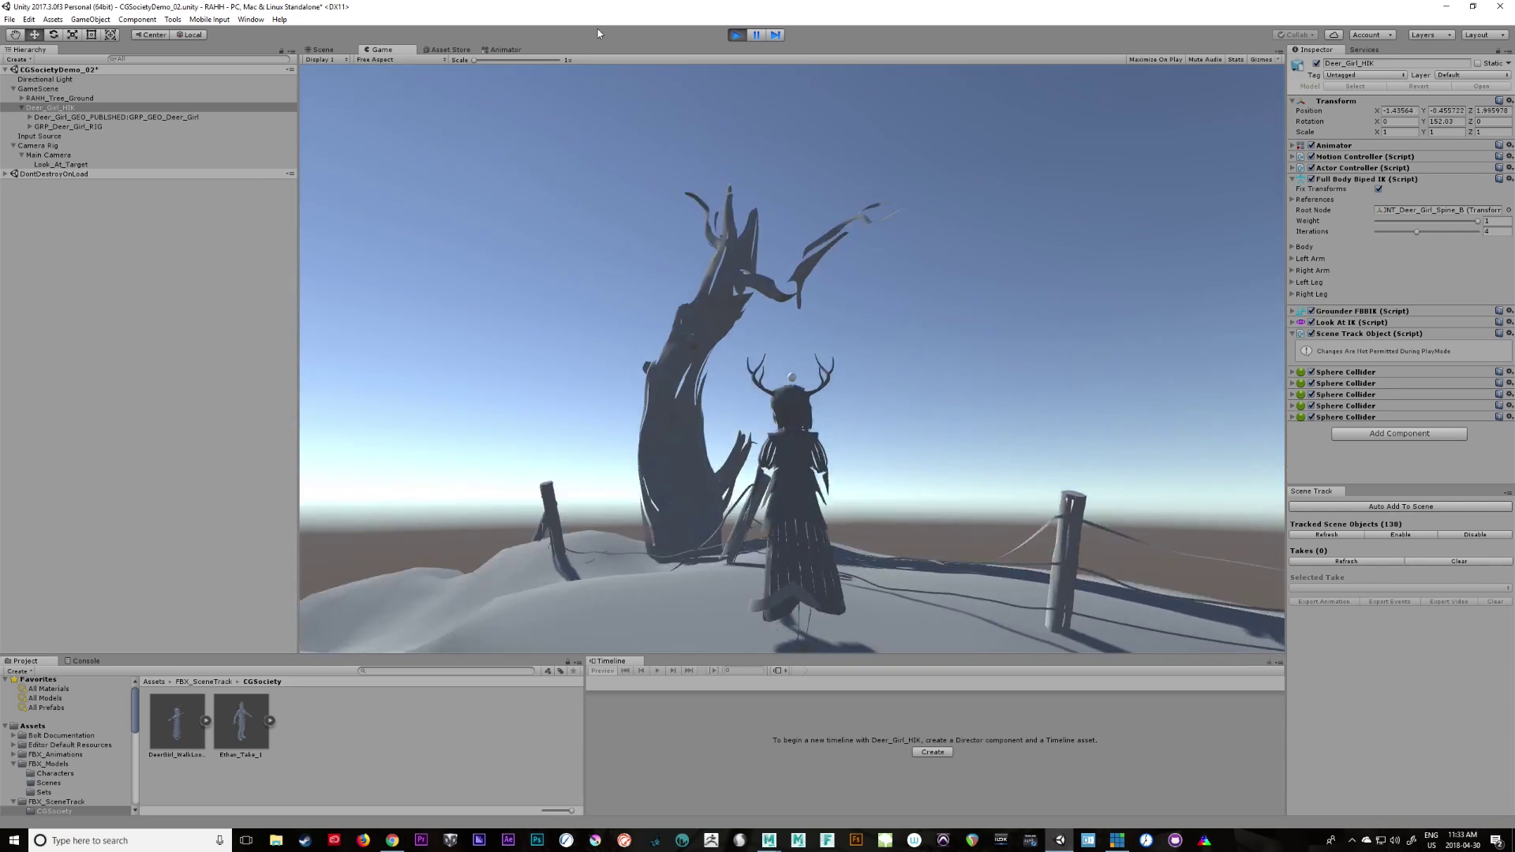
right_drag(597, 34, 829, 359)
Export the new take's animation as DeerGirl_Land_Take_2.fbx into the Maya project's HWHH/SceneTrack_Exports/CGSociety folder
click(1324, 601)
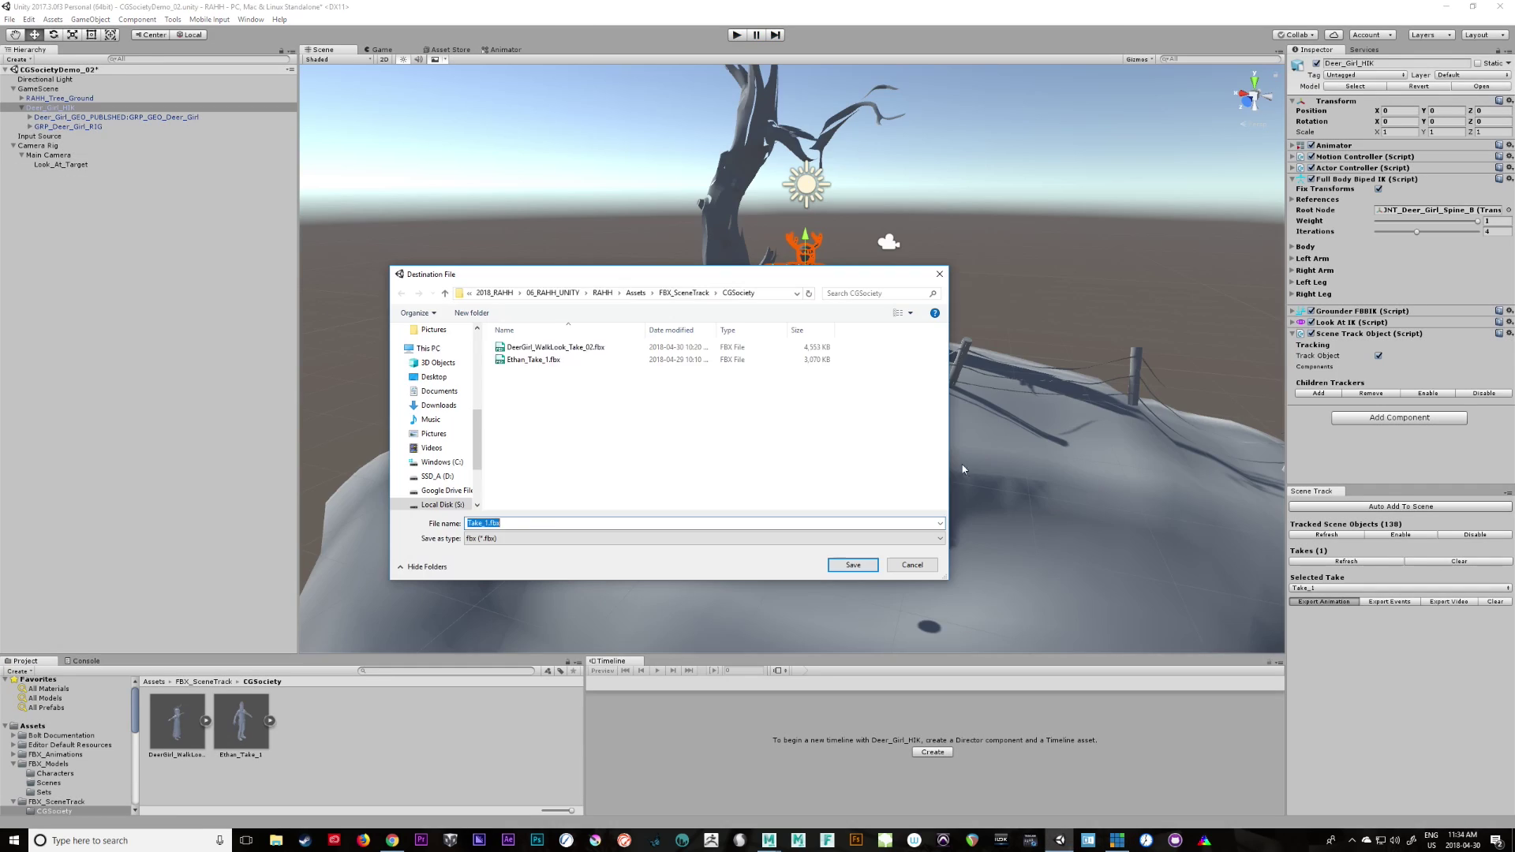
click(470, 292)
double_click(538, 453)
double_click(544, 396)
double_click(515, 348)
double_click(517, 372)
double_click(545, 463)
click(546, 348)
click(535, 523)
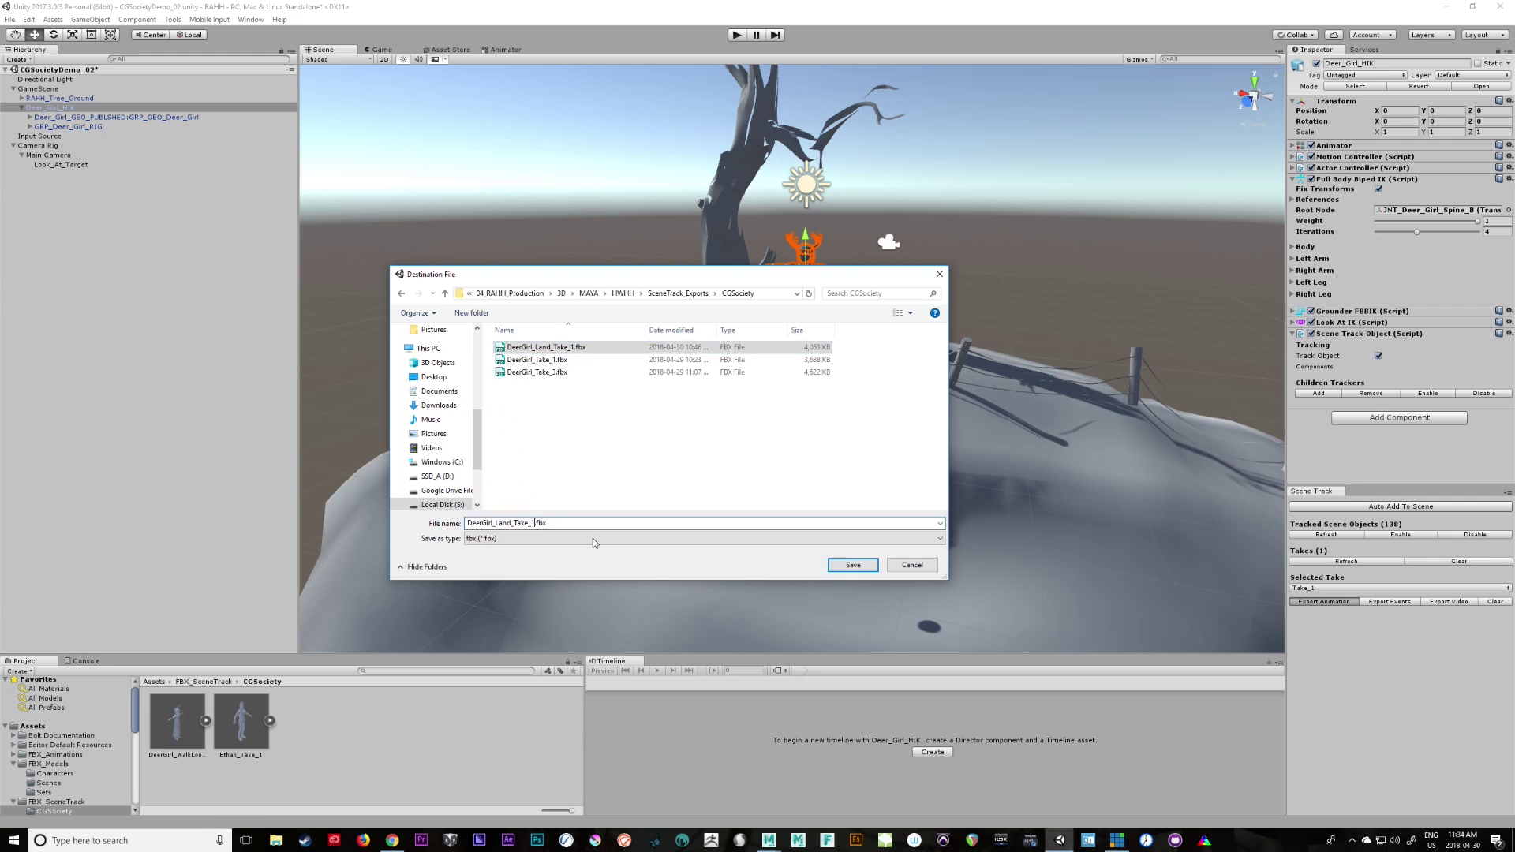
key(Return)
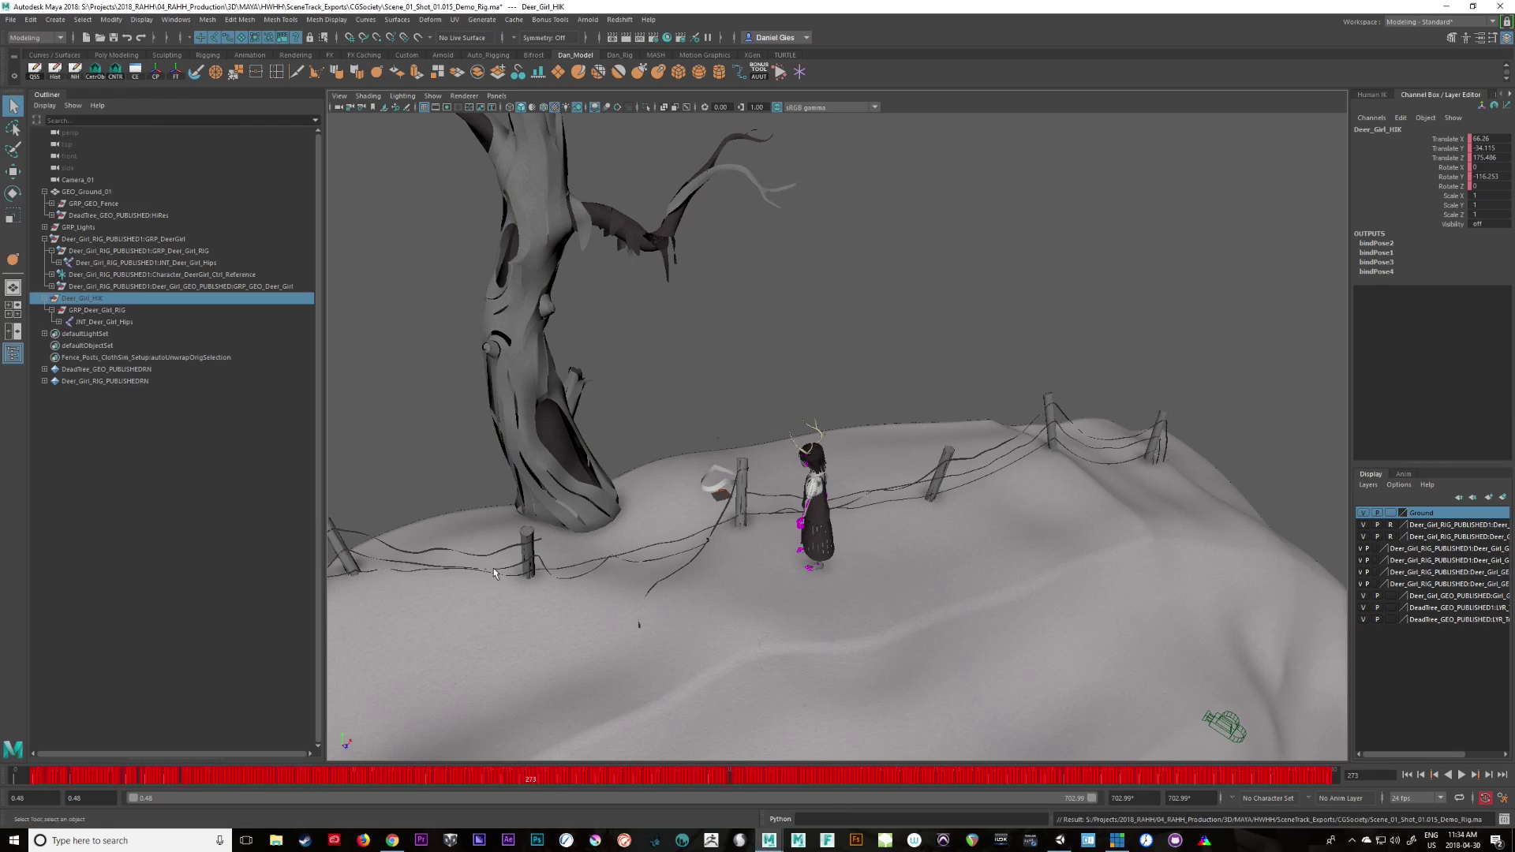
In Maya, import DeerGirl_Land_Take_2.fbx and delete GameScene, the SceneTrackMarker nodes and the geometry group under Deer_Girl_HIK
click(10, 19)
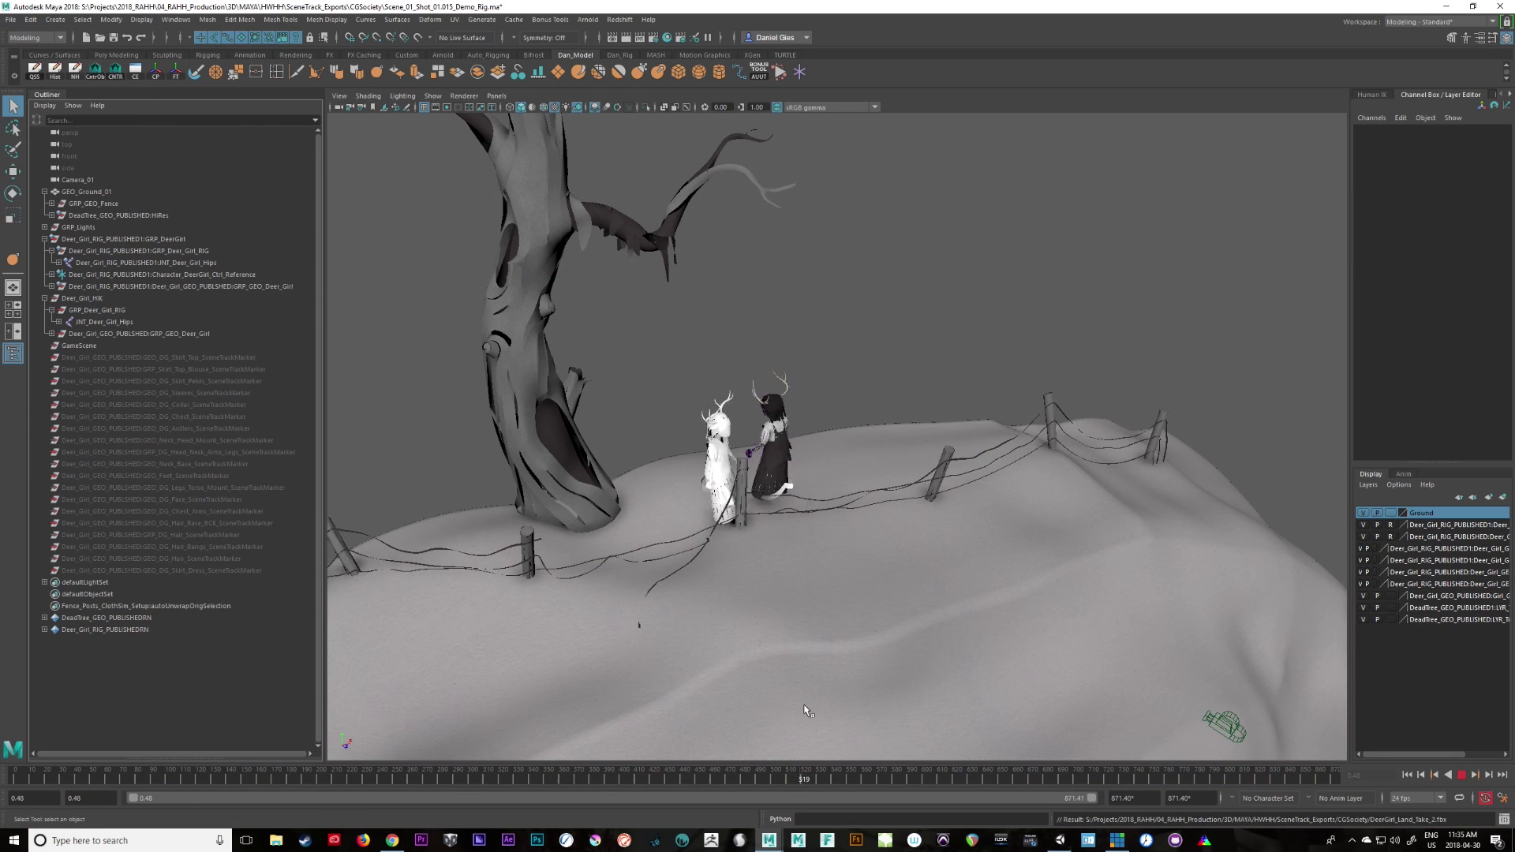
click(80, 346)
shift+click(113, 570)
key(Delete)
click(118, 334)
key(Delete)
Play back the retargeted animation and examine the deer girl's walk past the fence and tree from several angles
click(274, 775)
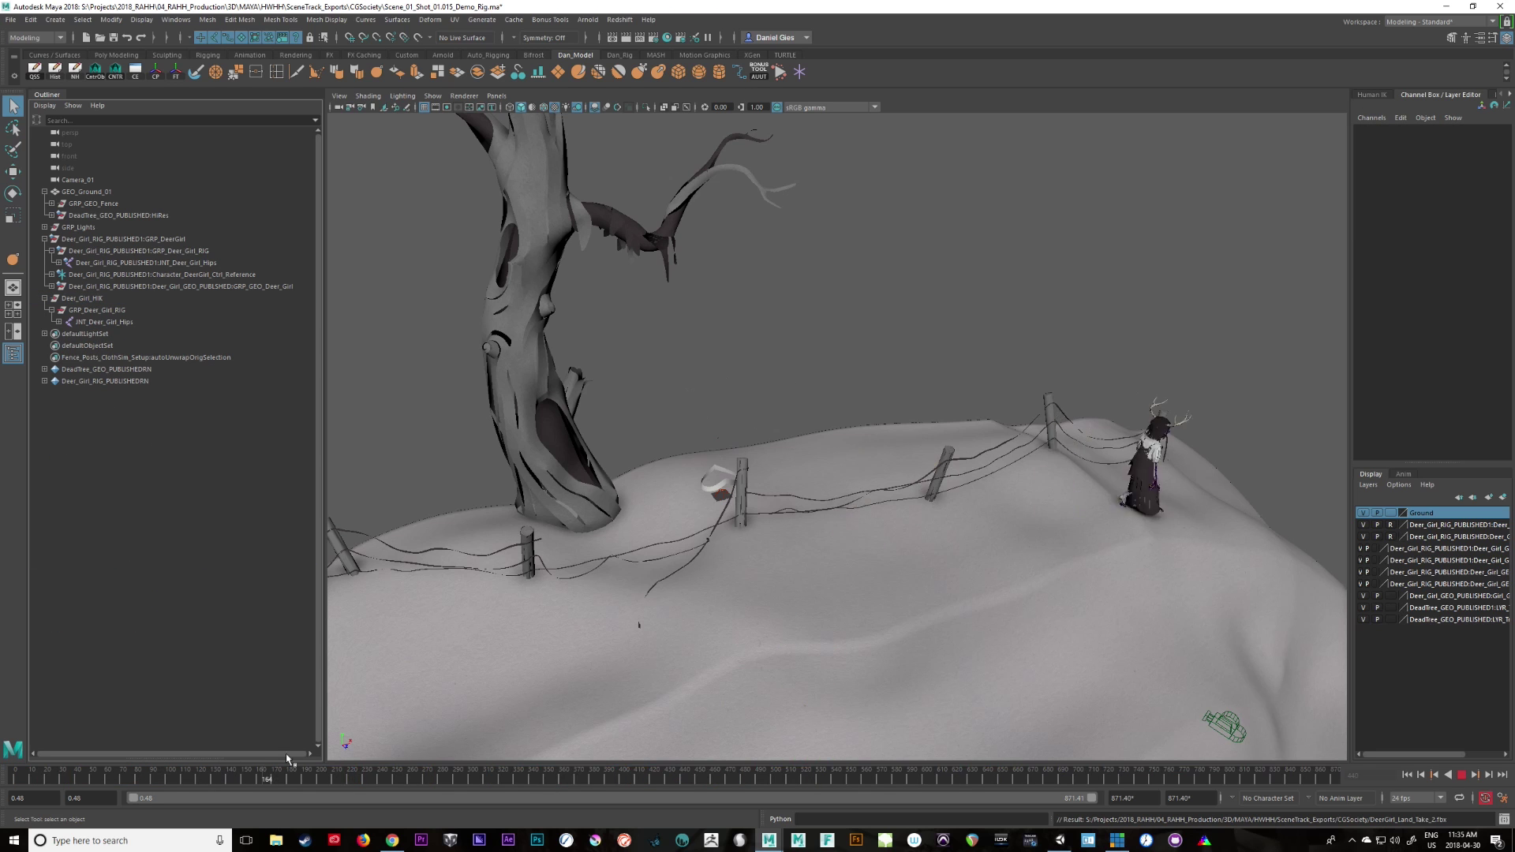
click(1461, 775)
alt+drag(1262, 576, 1080, 583)
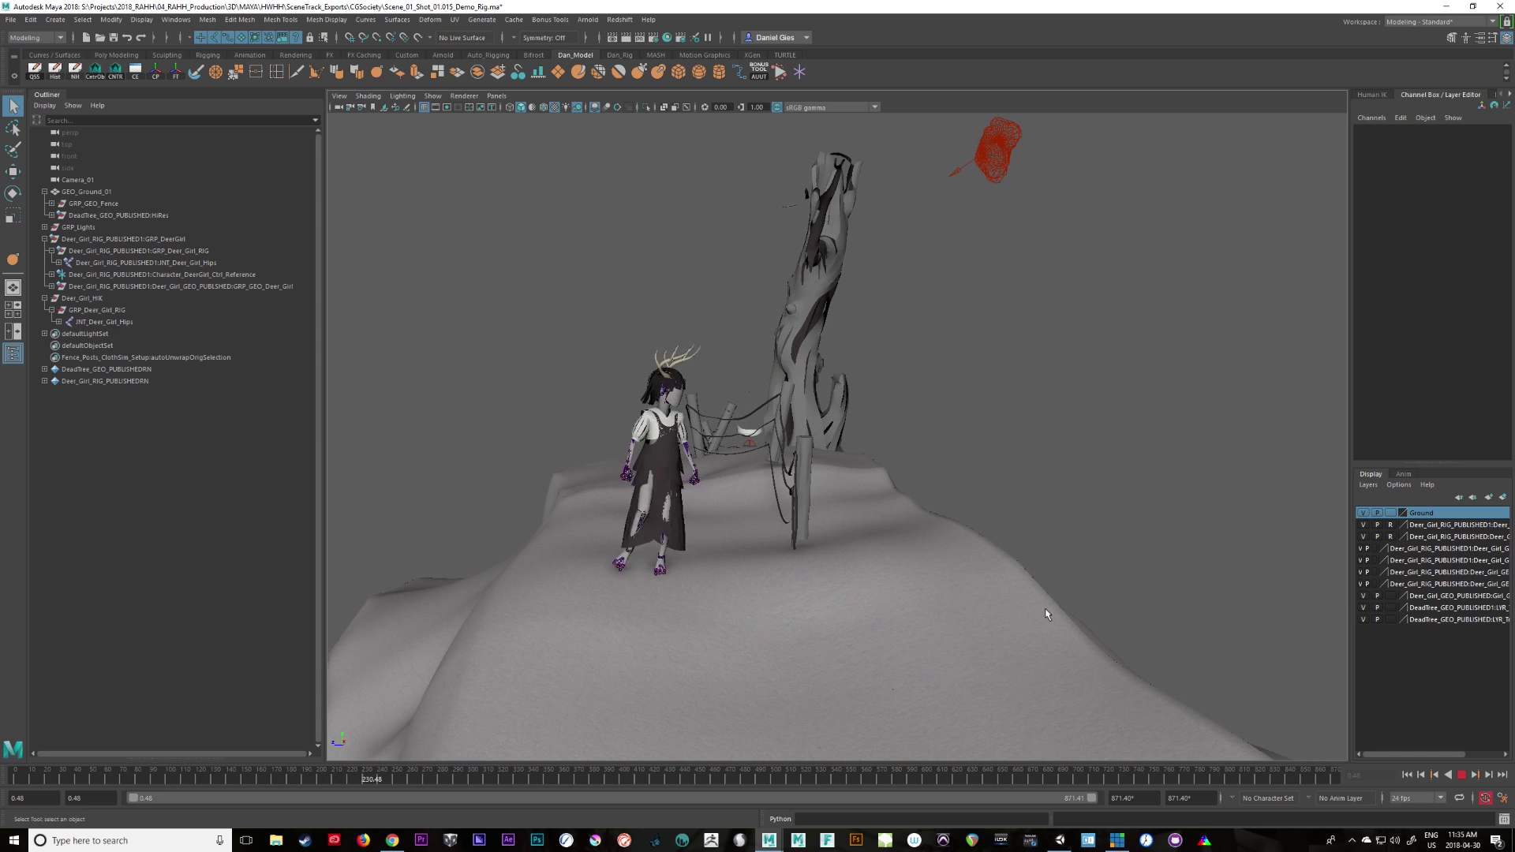
alt+drag(1052, 620, 1200, 643)
alt+right_drag(1200, 643, 1314, 679)
alt+drag(1231, 663, 1075, 618)
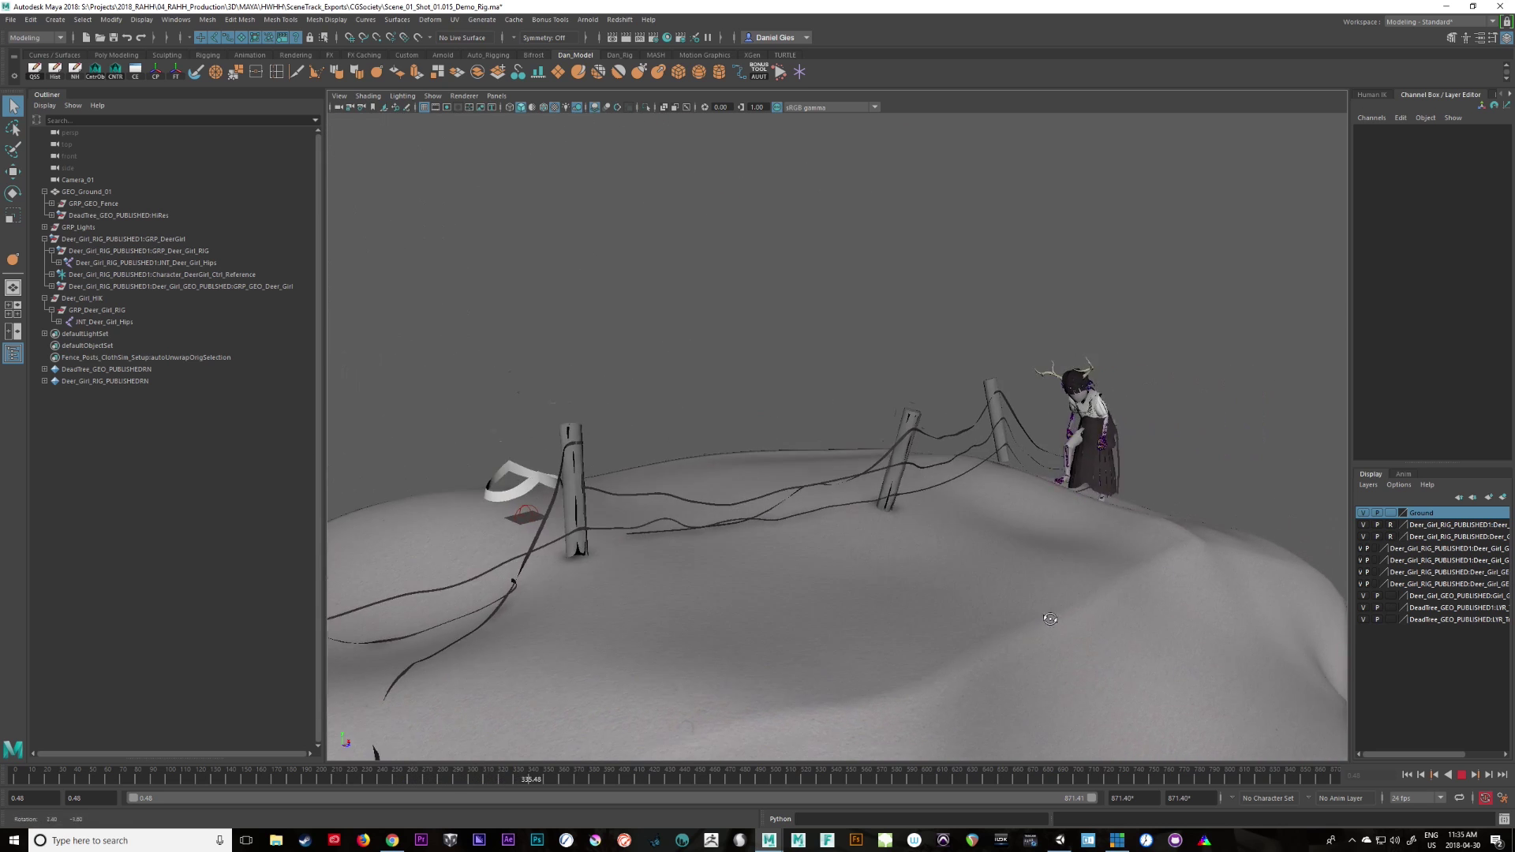
alt+right_drag(1075, 618, 1131, 635)
alt+drag(1131, 636, 1173, 659)
alt+middle_drag(1173, 660, 1163, 631)
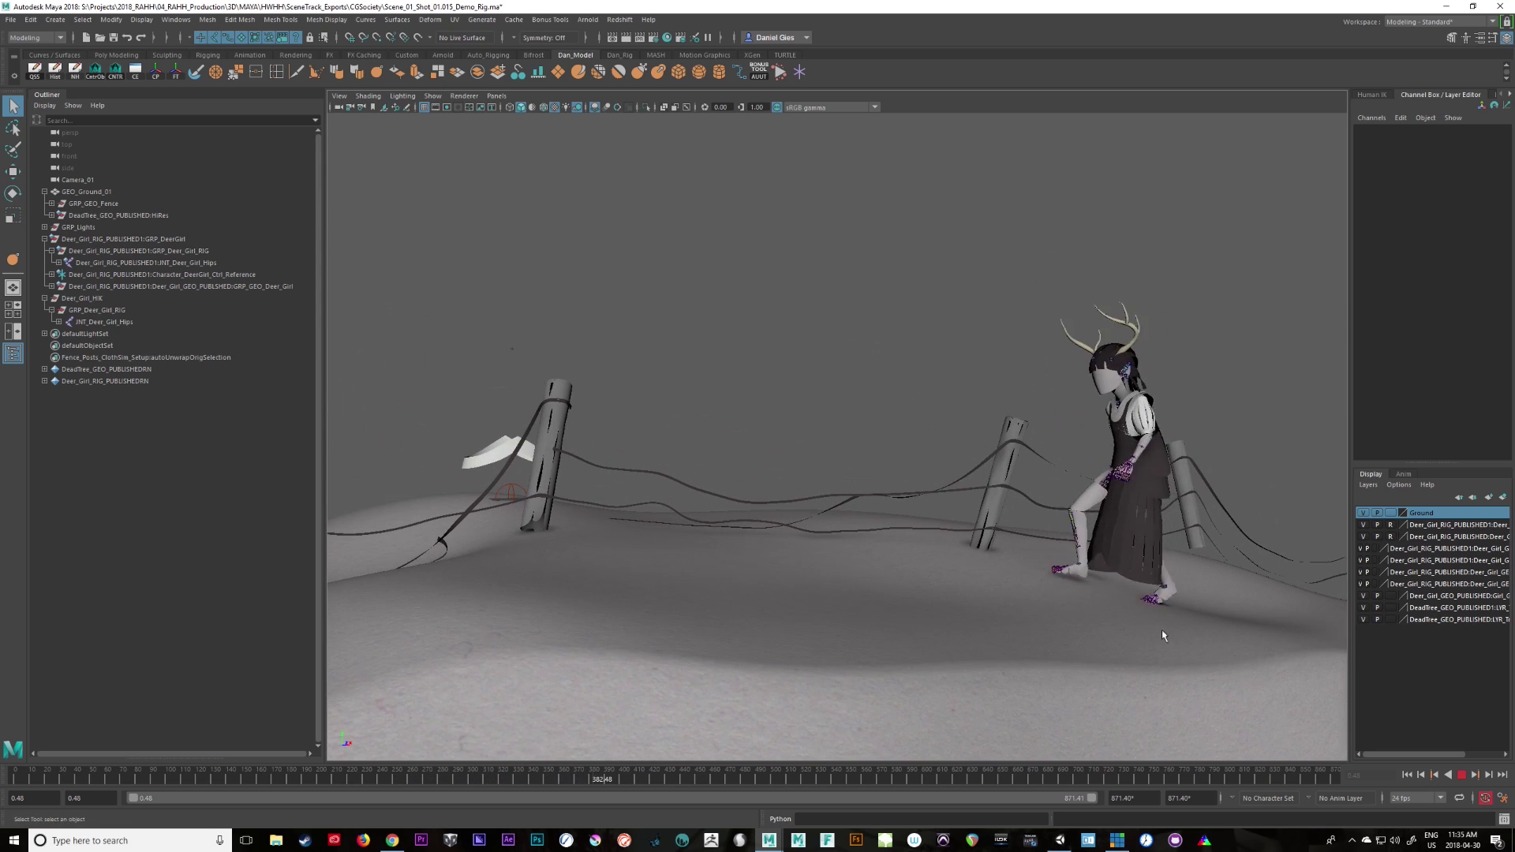
alt+drag(1007, 606, 970, 608)
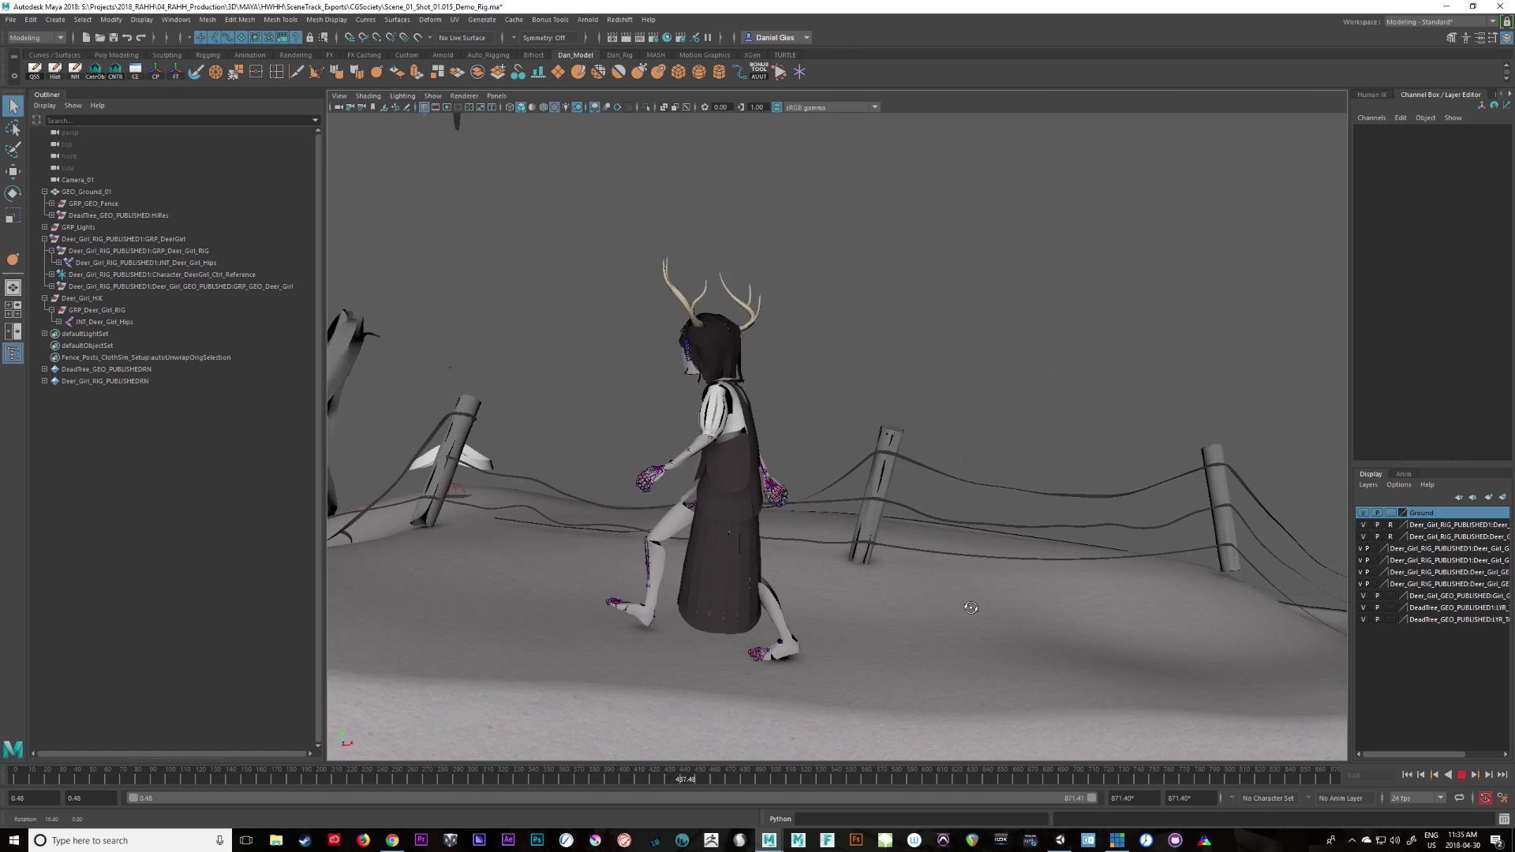
alt+middle_drag(971, 608, 1306, 660)
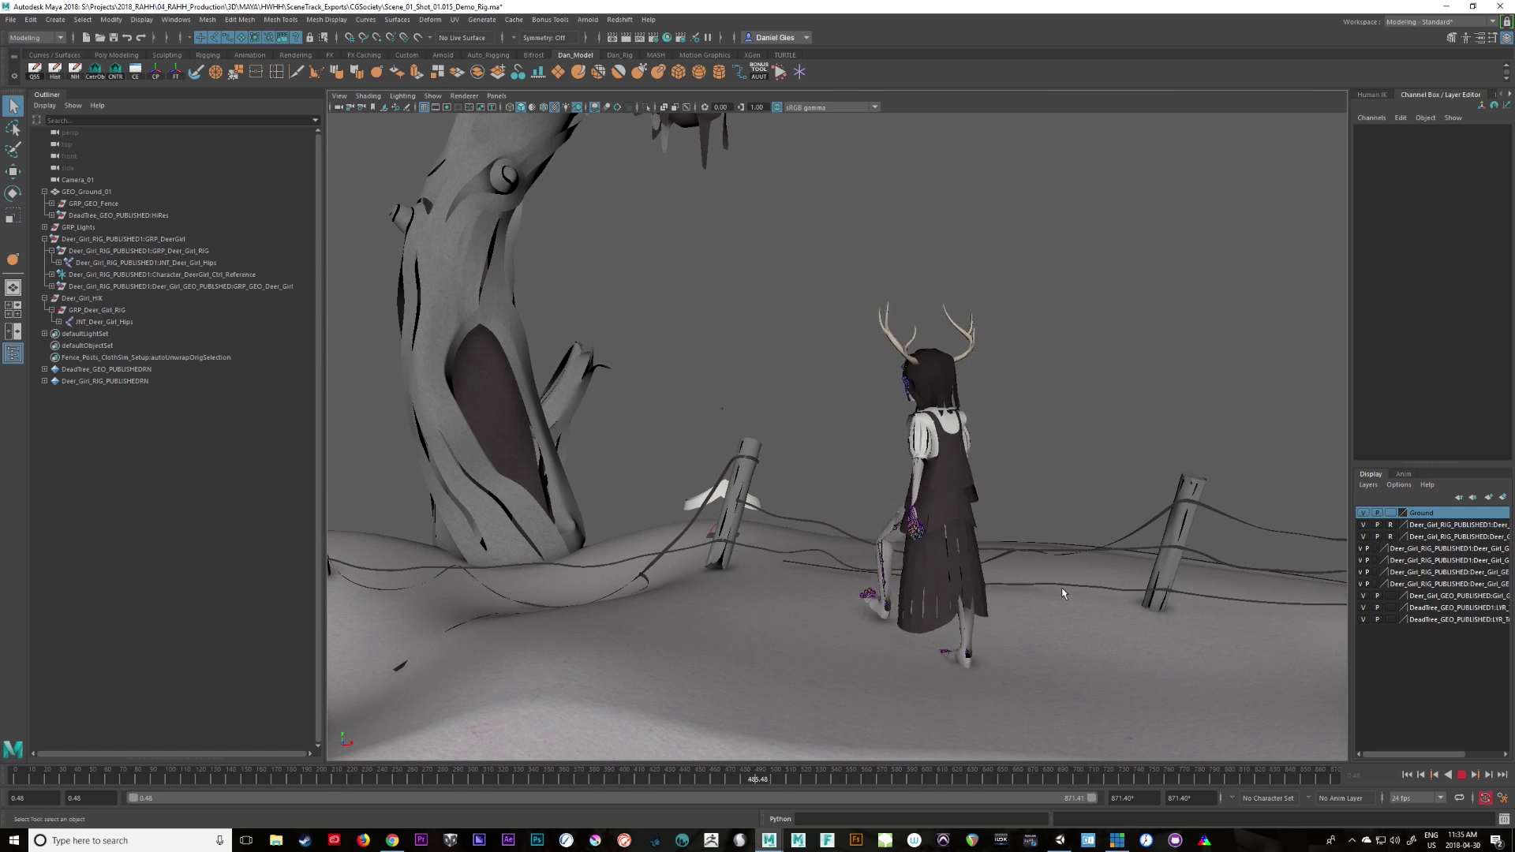
alt+drag(1065, 598, 999, 643)
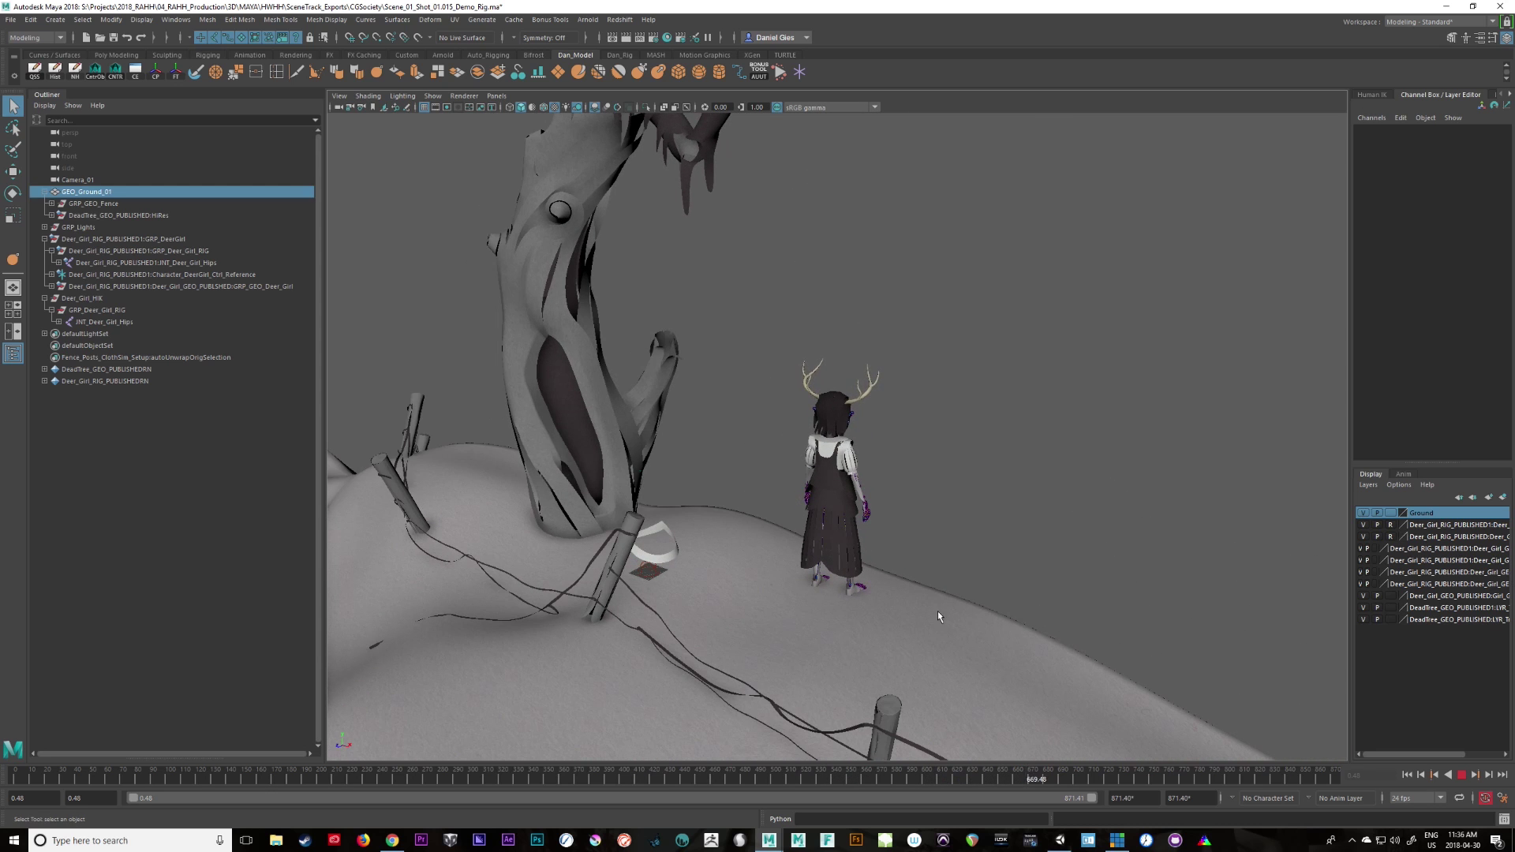
click(1117, 594)
alt+drag(1128, 607, 1007, 595)
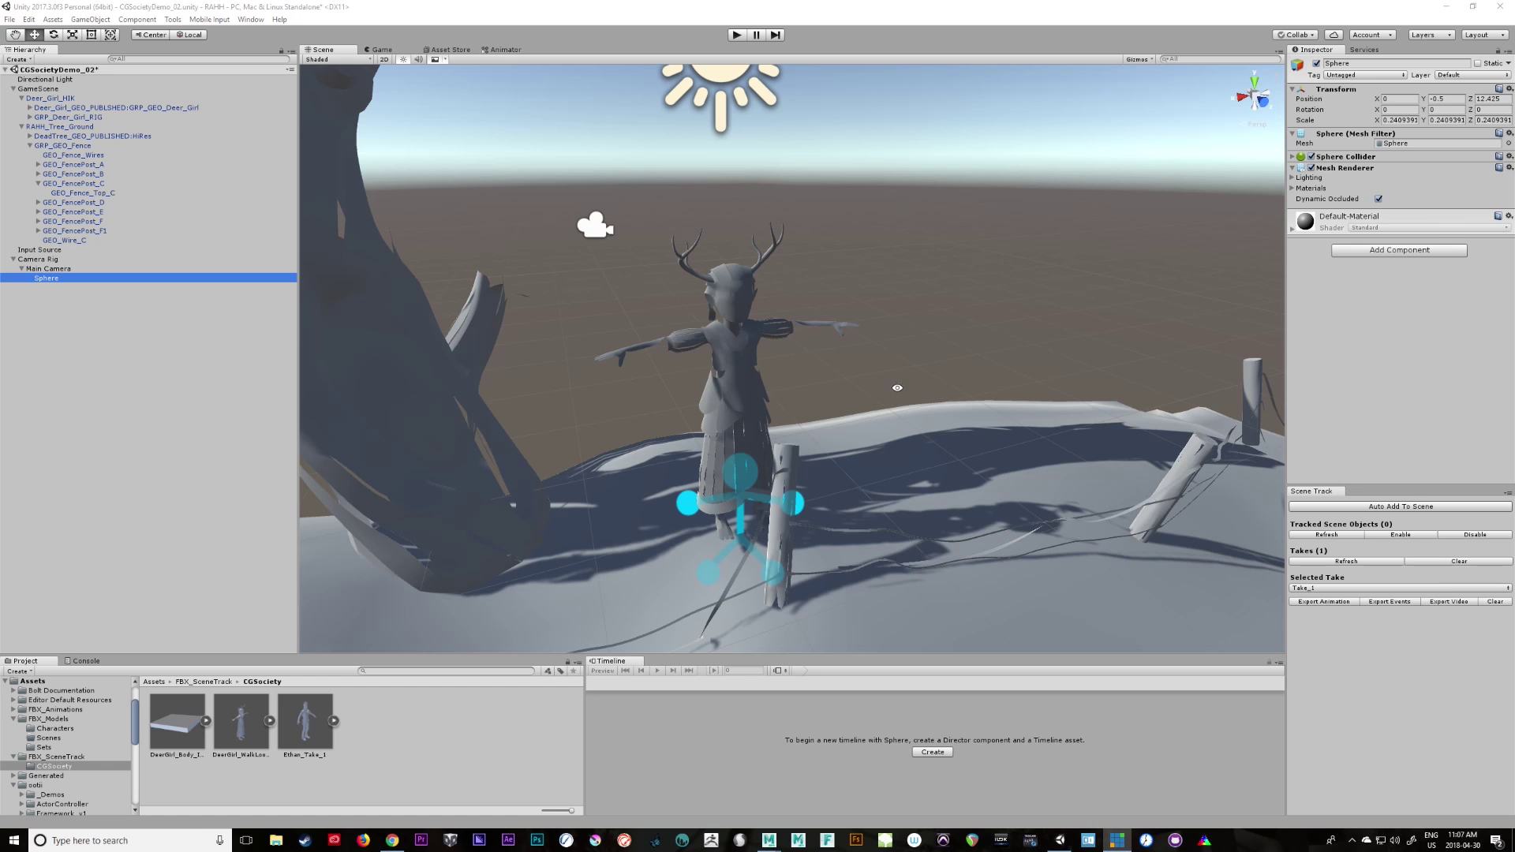
Switch to Unity and try moving the Sphere under Main Camera across the hill toward the fence posts
alt+drag(897, 387, 869, 361)
alt+middle_drag(938, 496, 618, 423)
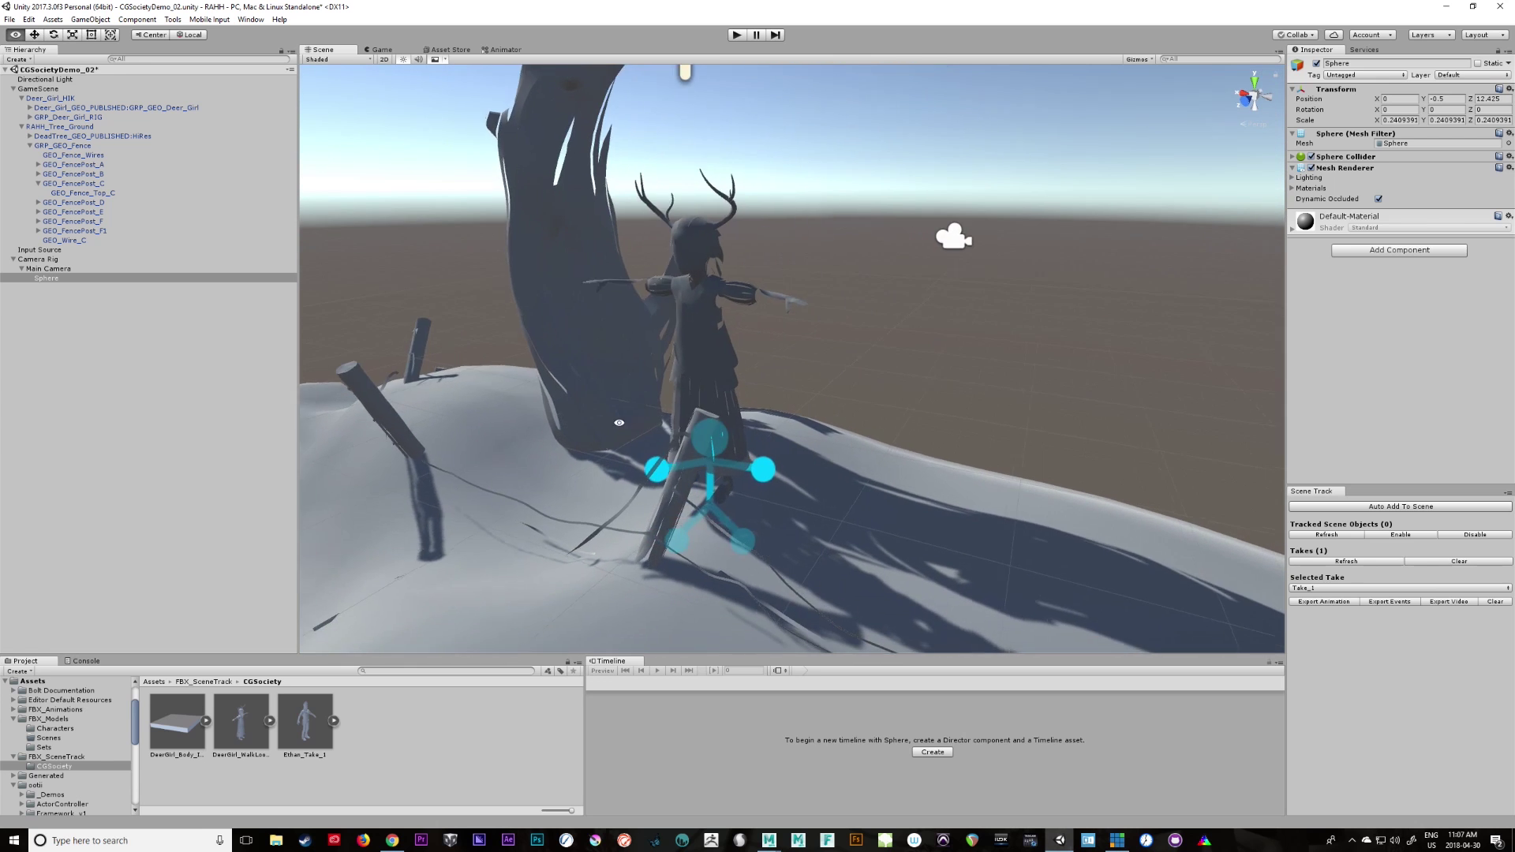
alt+drag(618, 423, 513, 420)
alt+right_drag(801, 435, 735, 414)
alt+drag(734, 413, 702, 399)
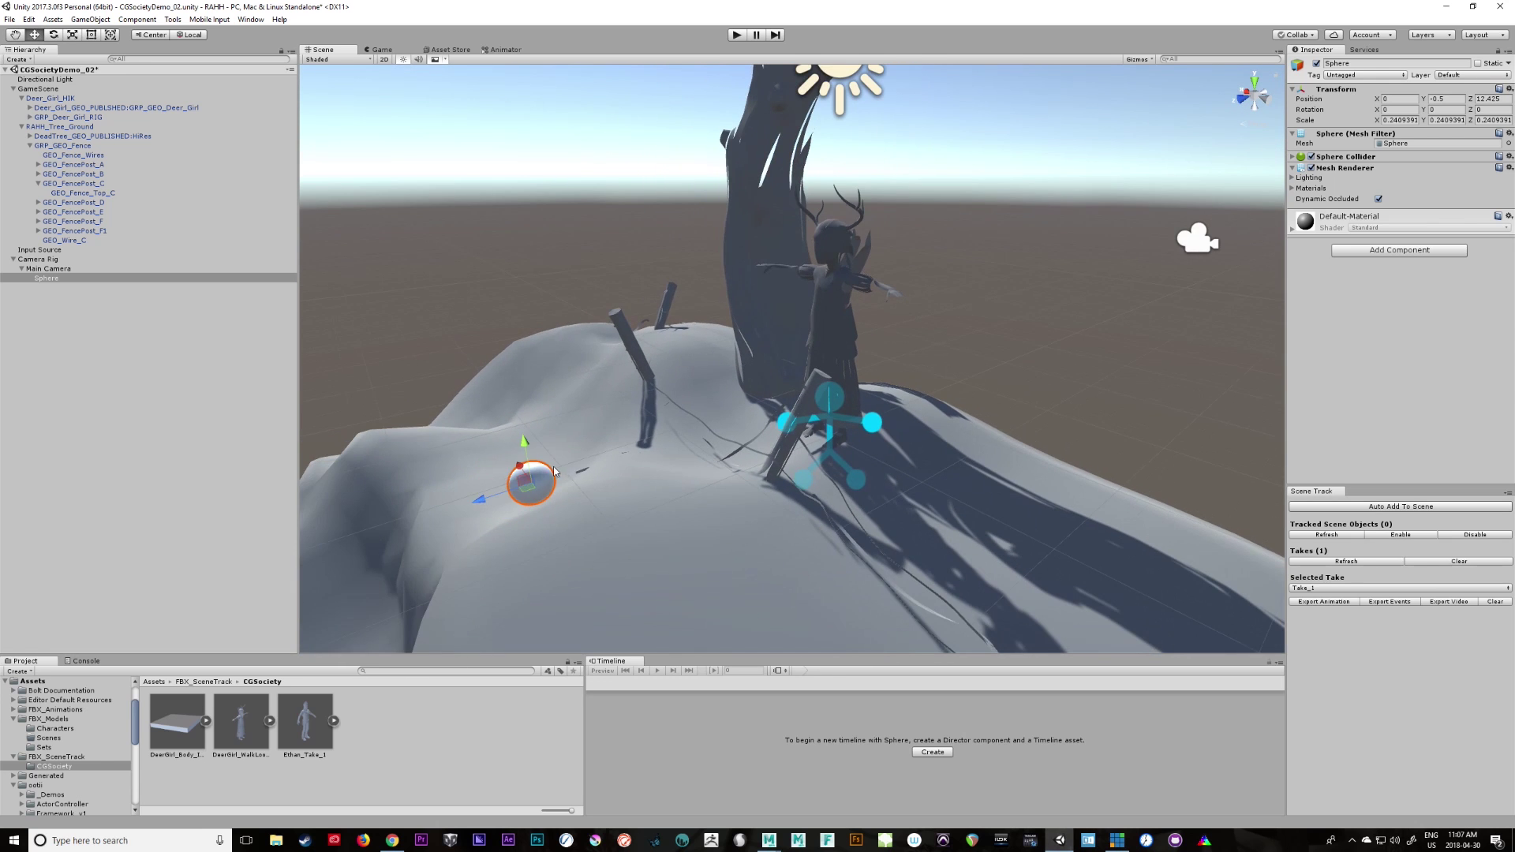
click(544, 489)
click(535, 490)
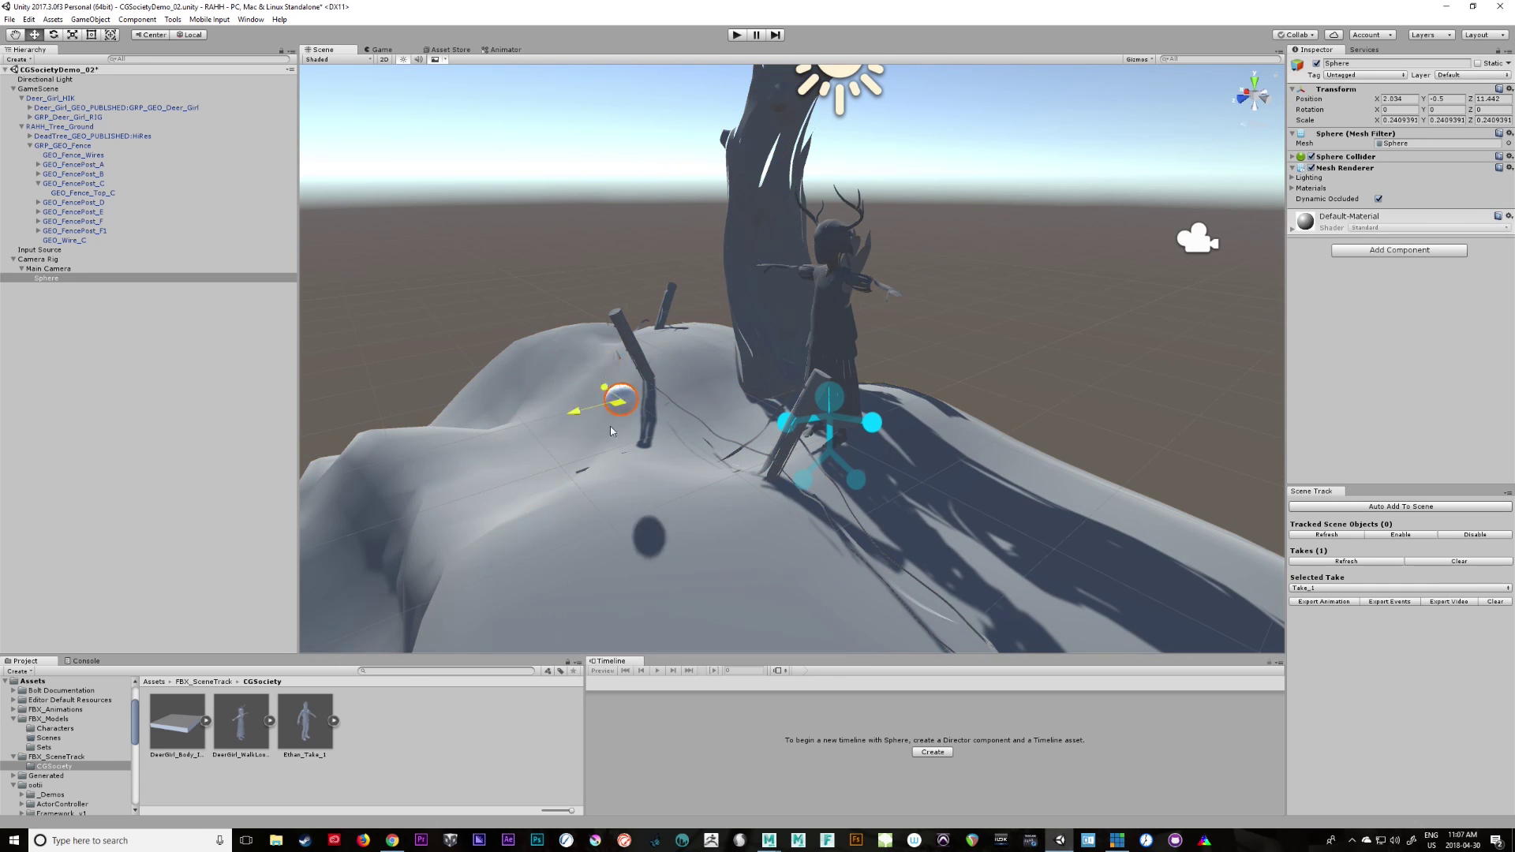
Examine the sphere's placement relative to the deer girl, fence and tree from different angles
alt+drag(1089, 362, 1010, 478)
alt+right_drag(1010, 478, 1001, 469)
alt+drag(1001, 469, 1122, 436)
alt+right_drag(1123, 437, 744, 452)
alt+drag(744, 453, 961, 469)
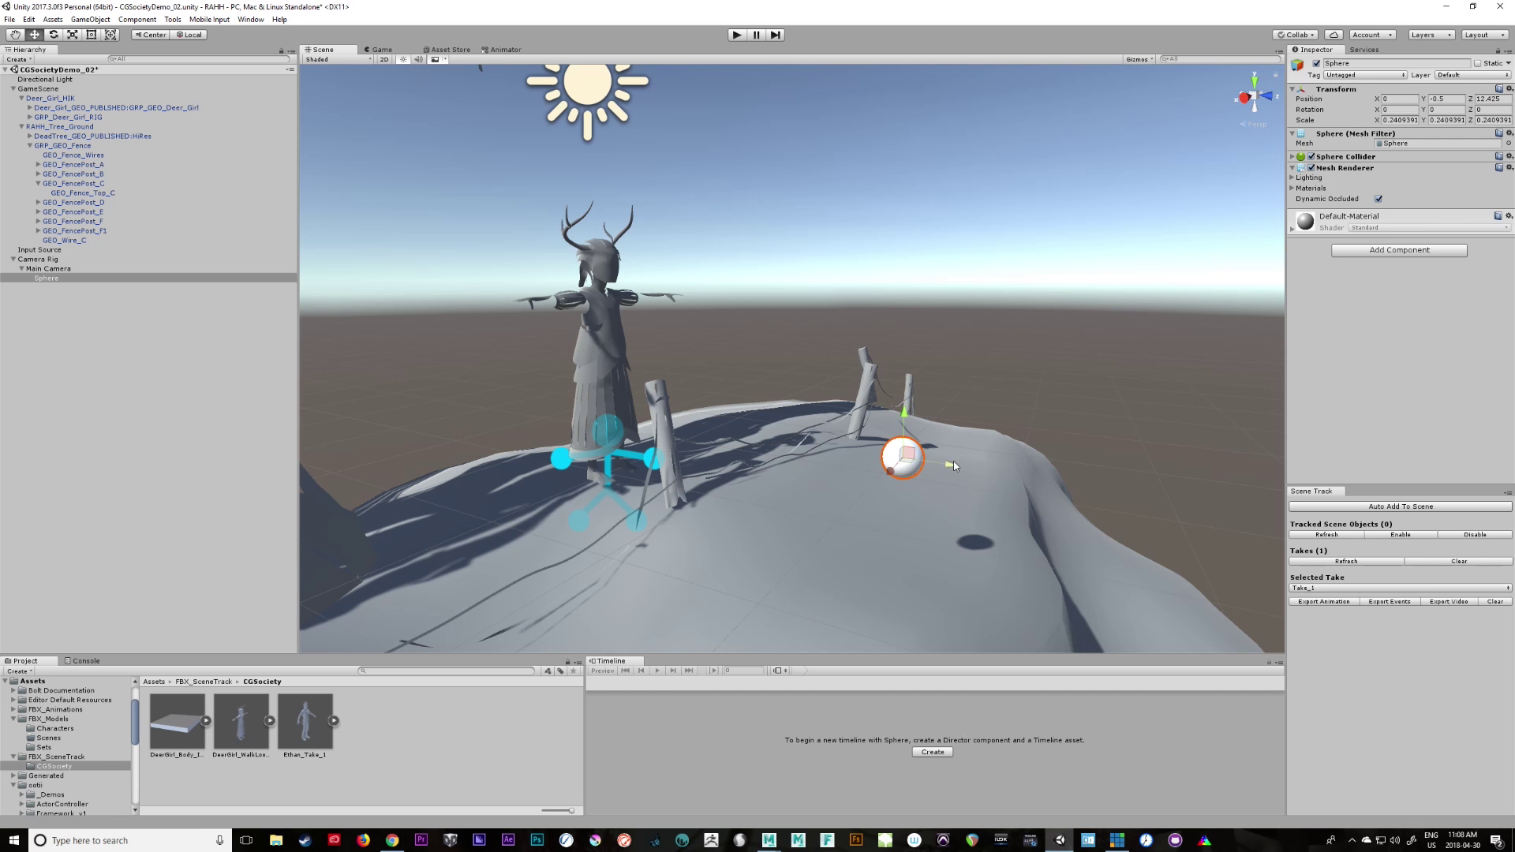
alt+drag(1036, 453, 958, 511)
alt+right_drag(958, 512, 1006, 543)
alt+middle_drag(1006, 543, 1043, 546)
alt+drag(1043, 546, 711, 562)
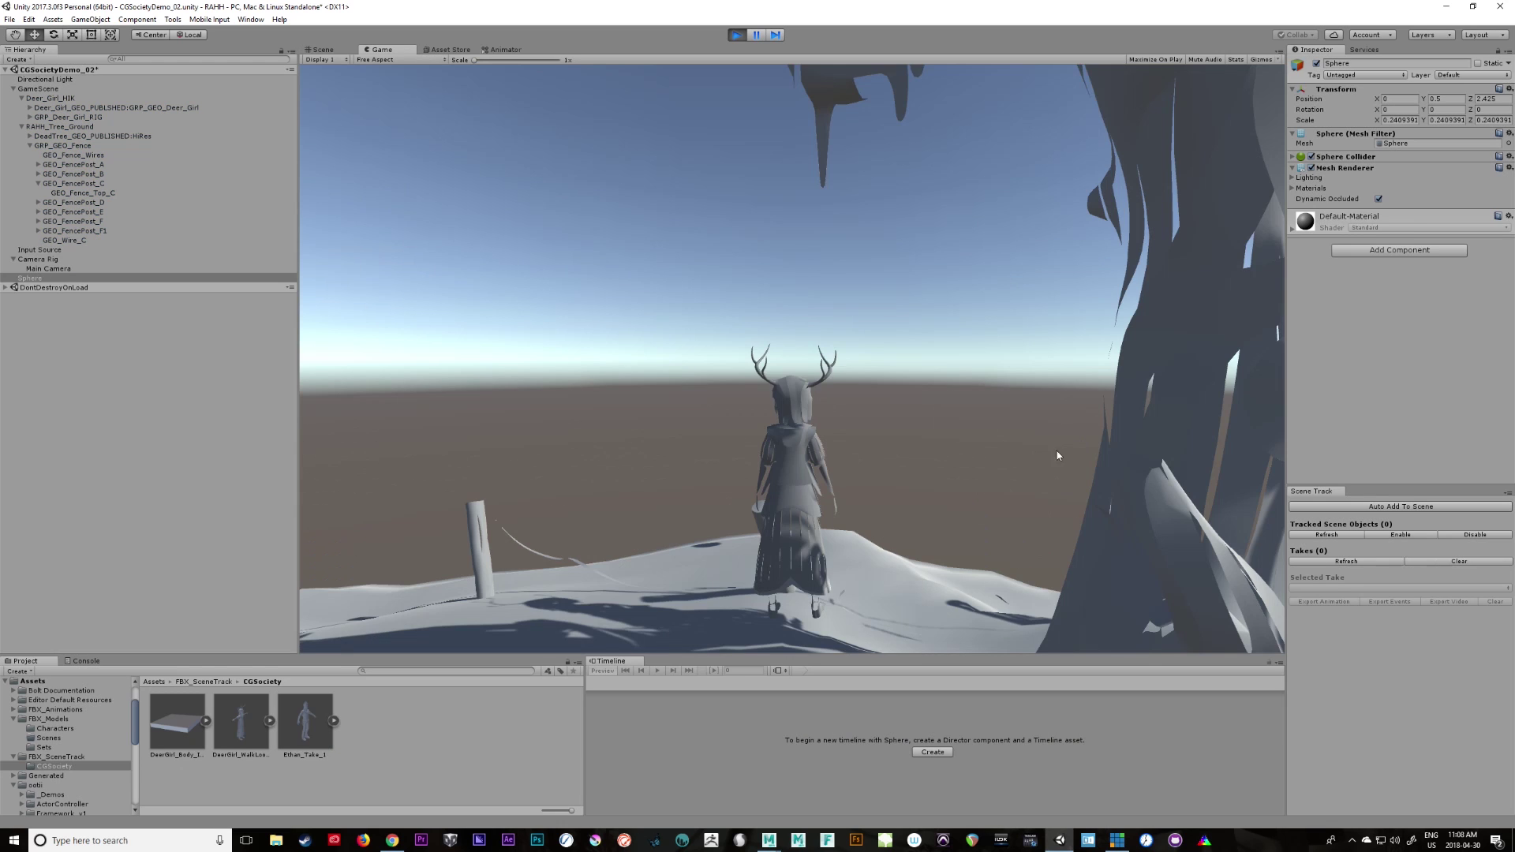
Try moving the Sphere around the deer girl's head in play mode, viewing it from several angles, and stop play mode
right_drag(1058, 452, 993, 445)
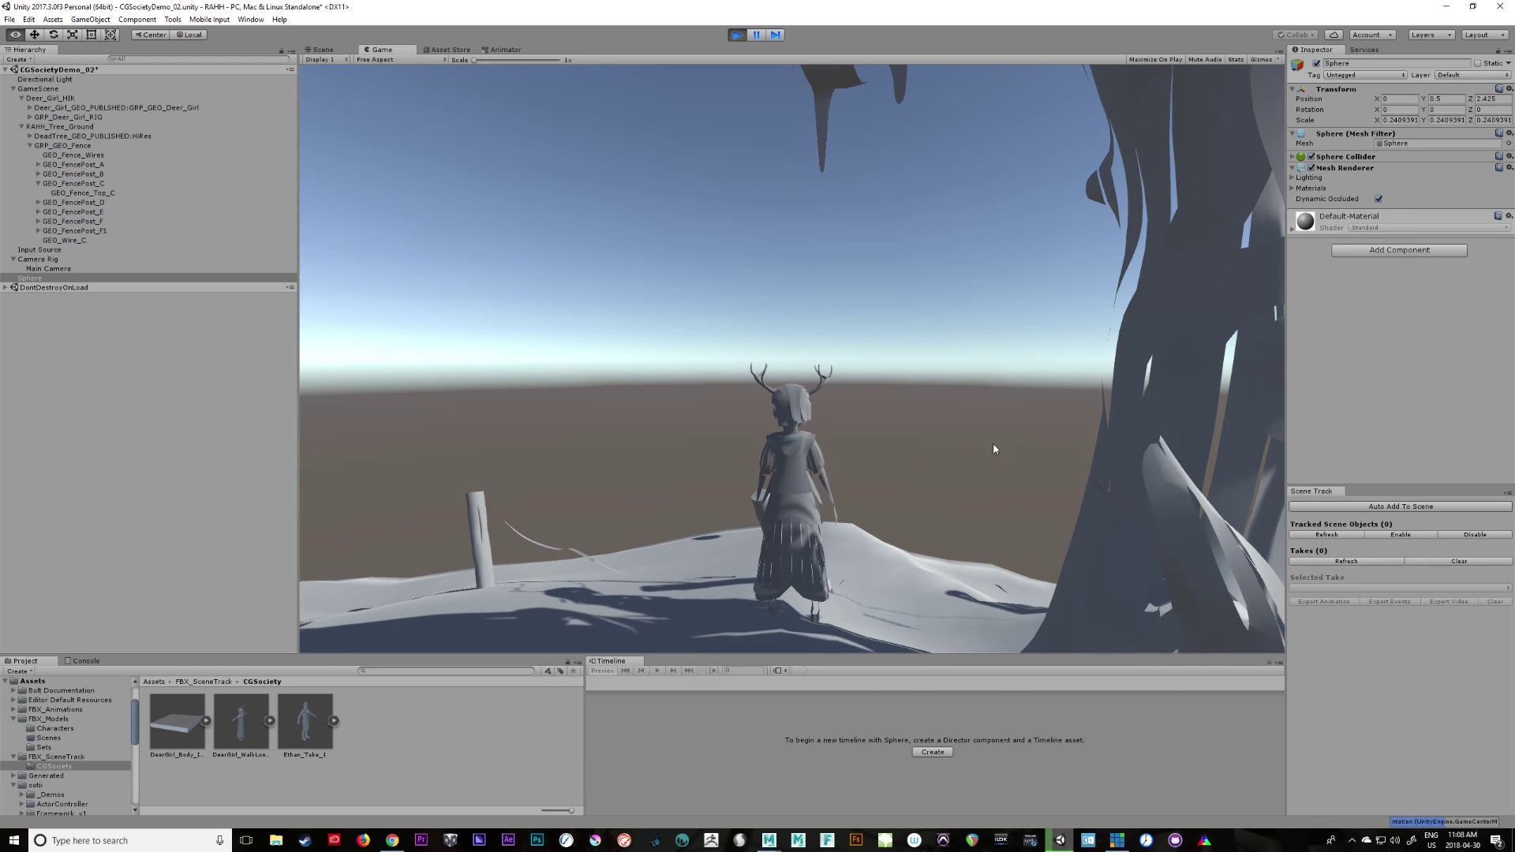
key(ctrl+1)
alt+drag(1010, 430, 906, 127)
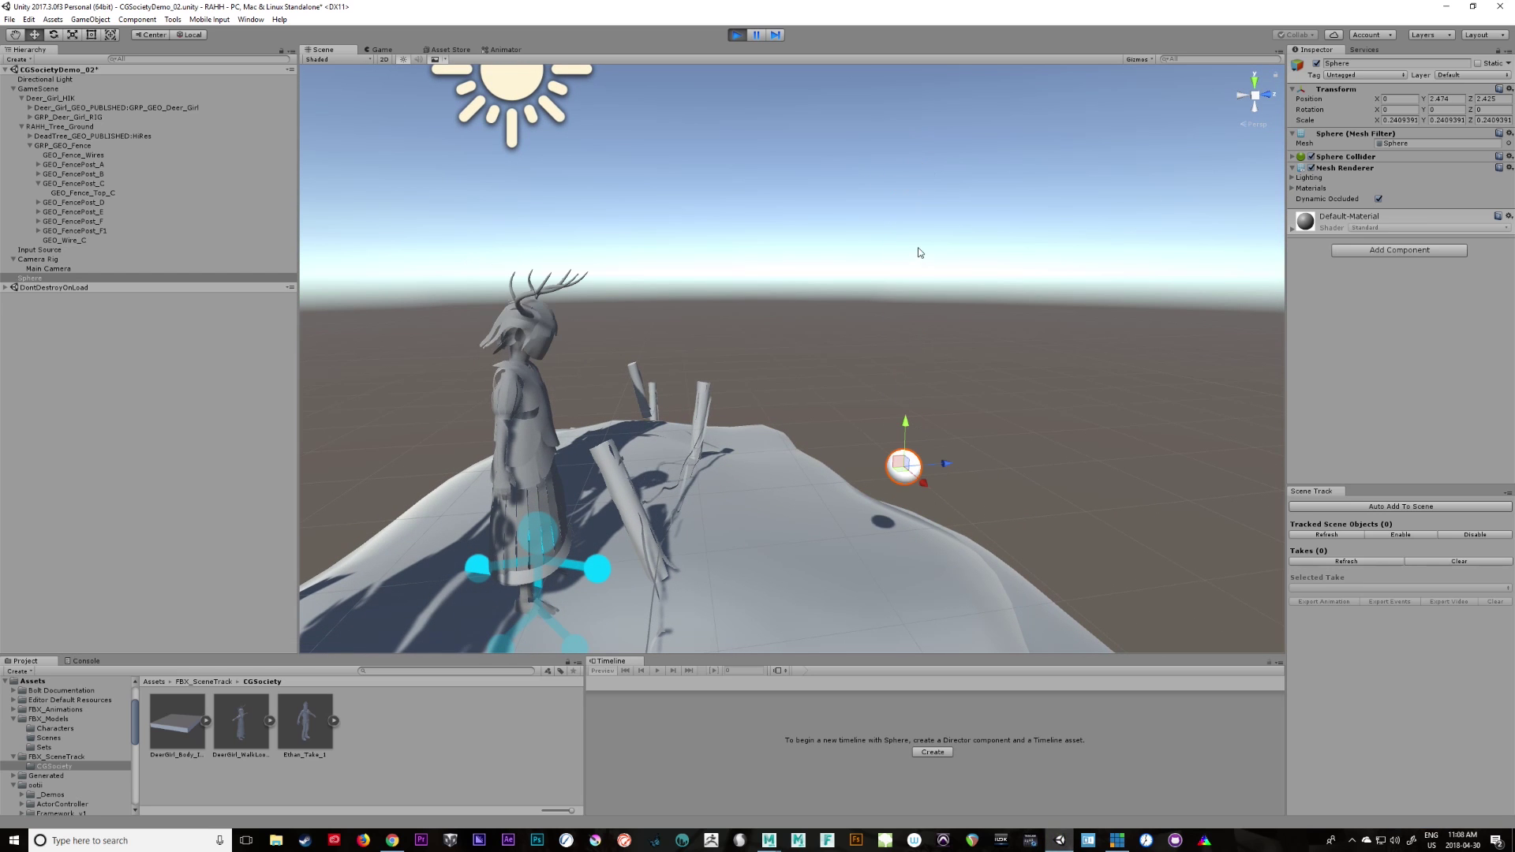
drag(895, 430, 734, 232)
alt+drag(781, 393, 619, 317)
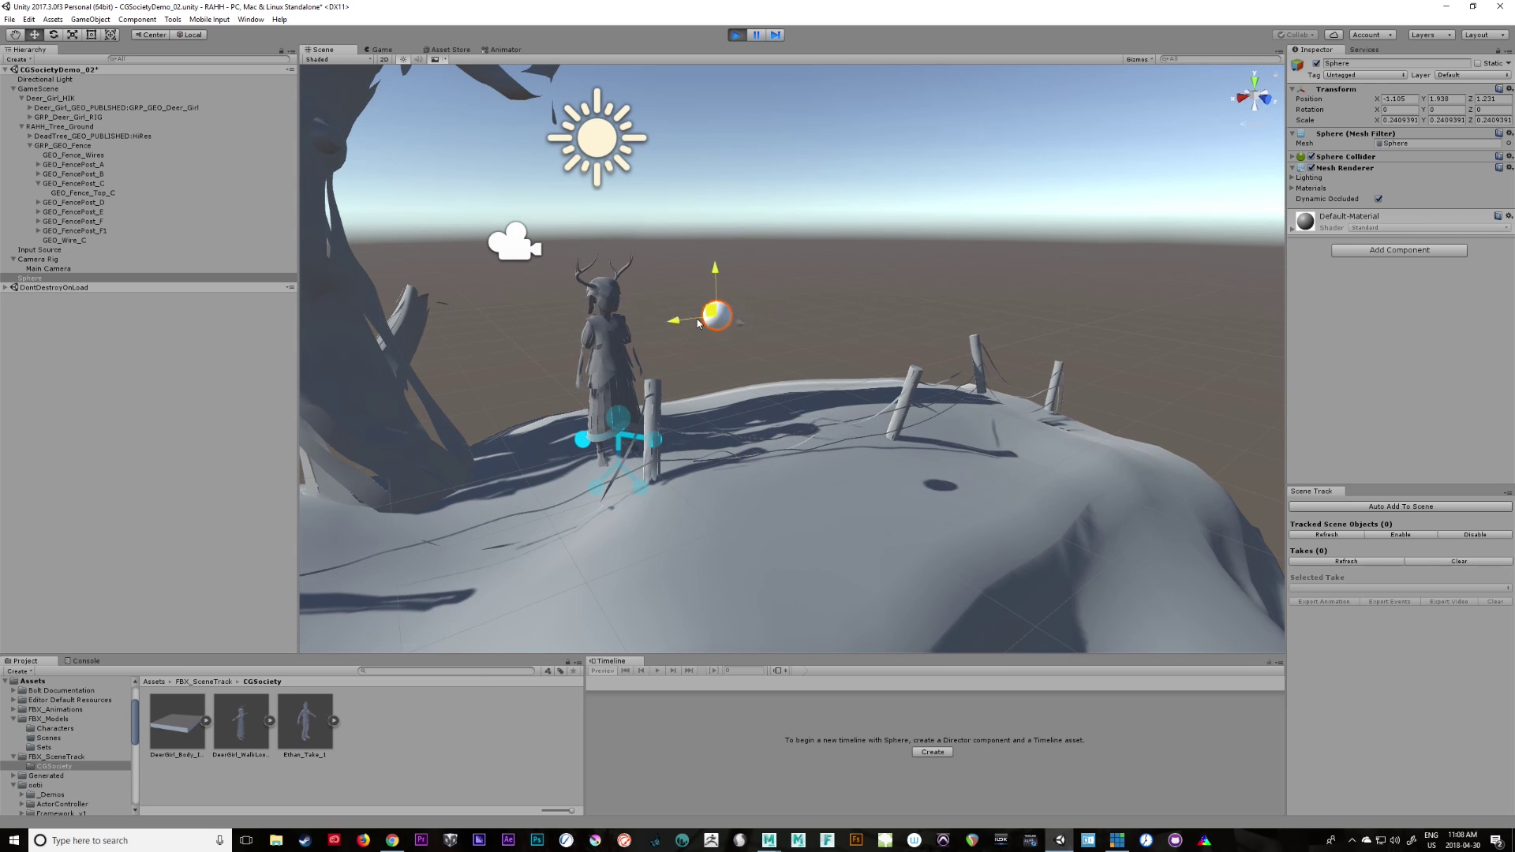
alt+drag(731, 386, 631, 379)
alt+scroll(694, 240, up, 5)
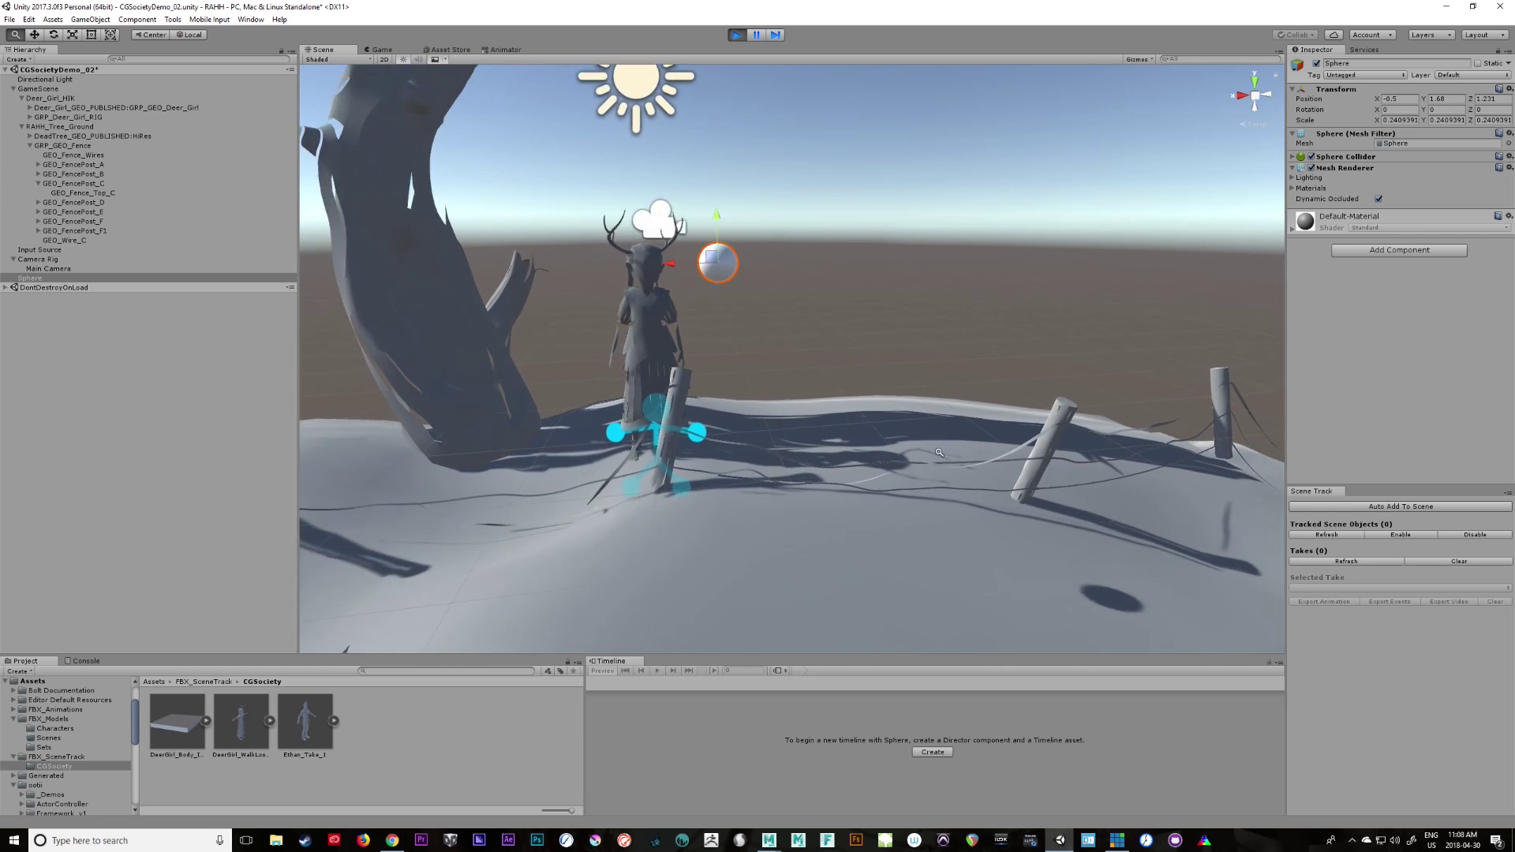
drag(667, 266, 707, 178)
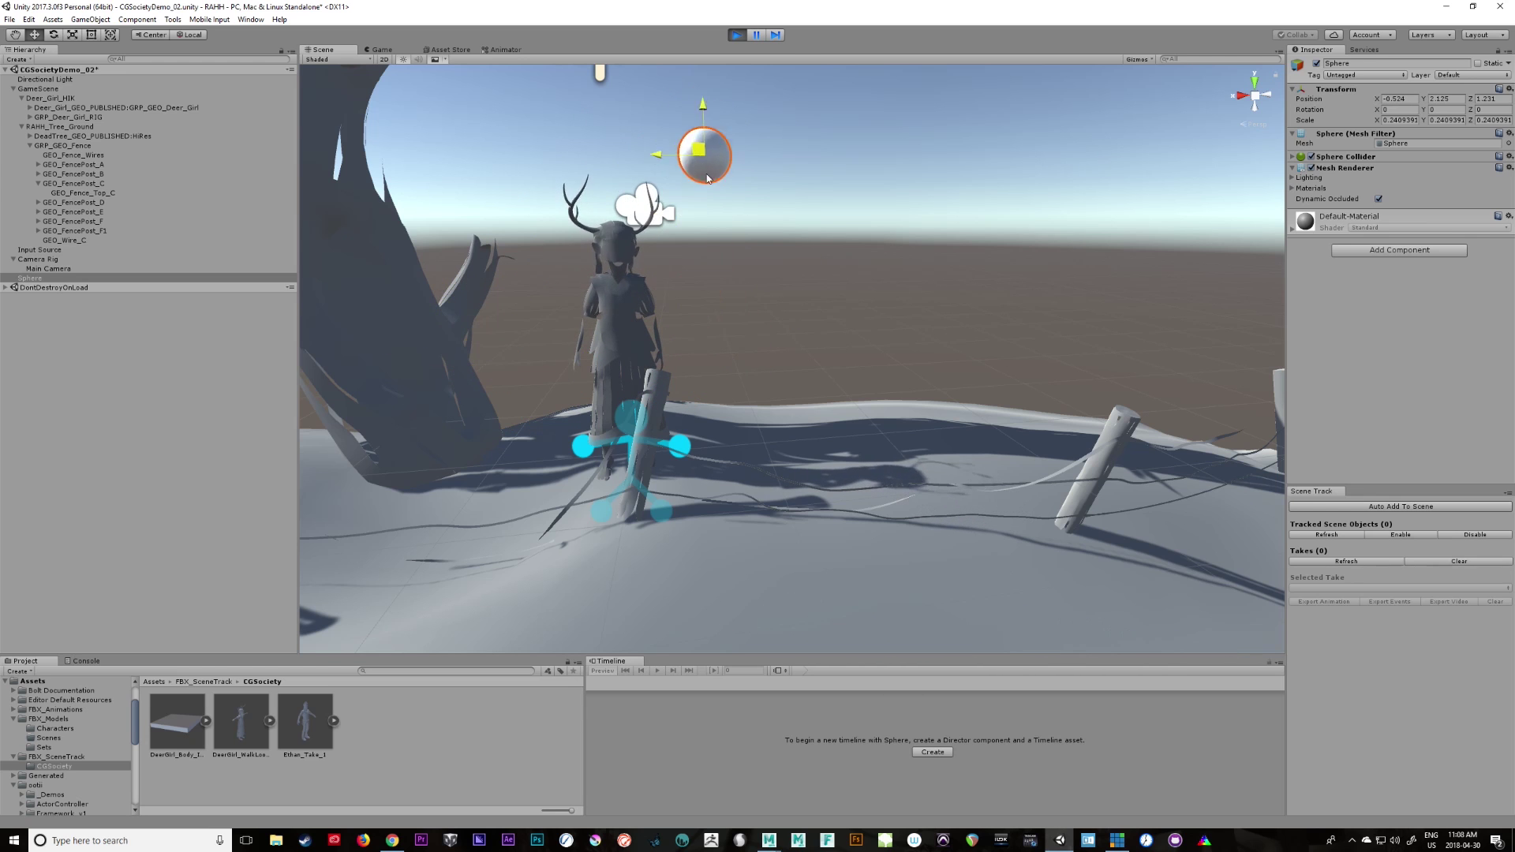
drag(487, 236, 747, 256)
key(ctrl+p)
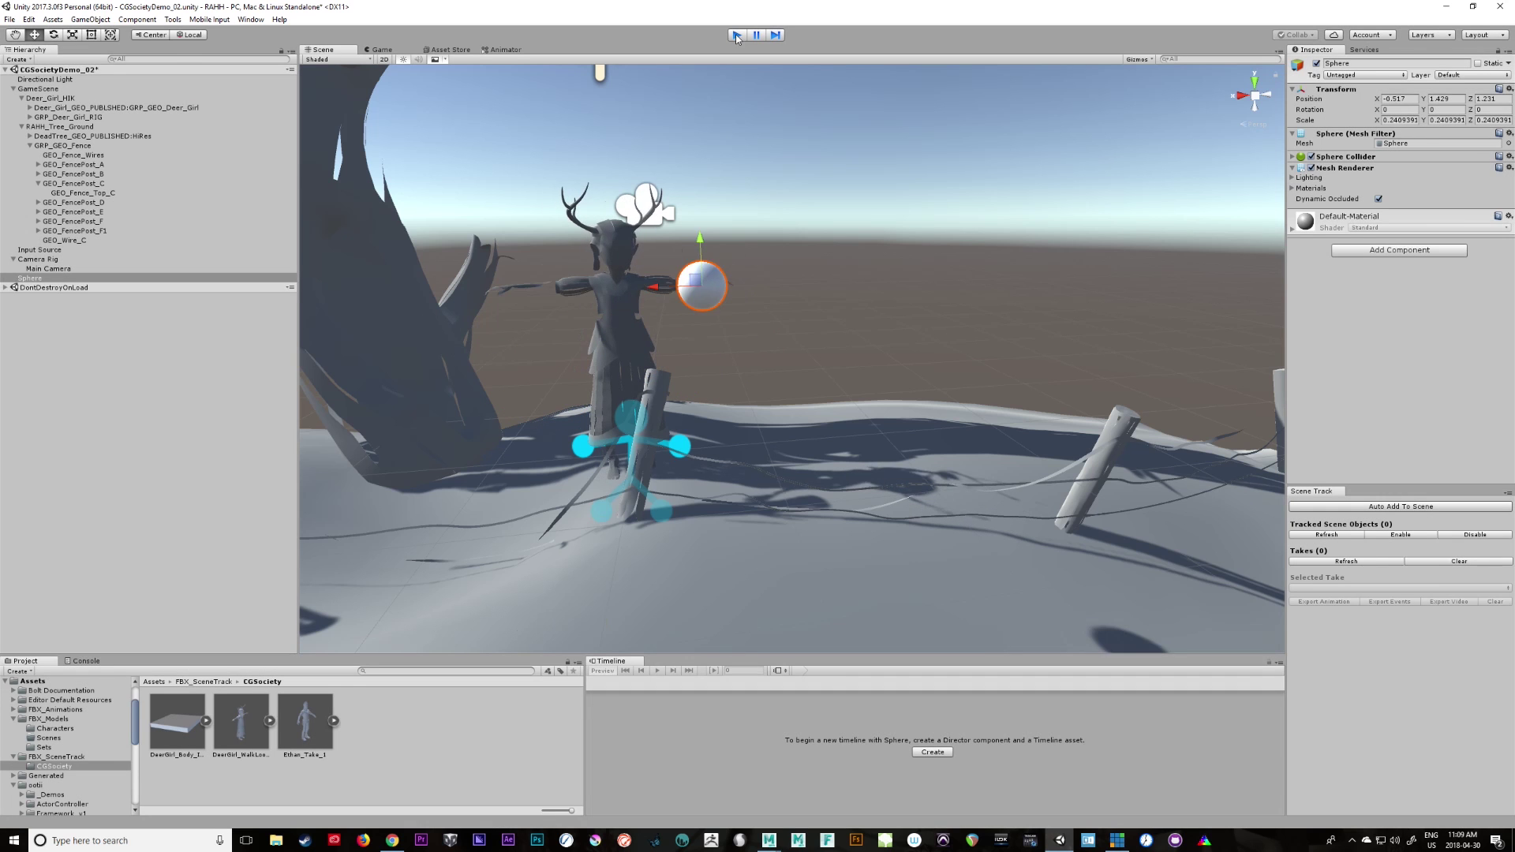
Add the Scene Track Object component to the Sphere
alt+drag(784, 471, 978, 478)
alt+right_drag(978, 477, 492, 504)
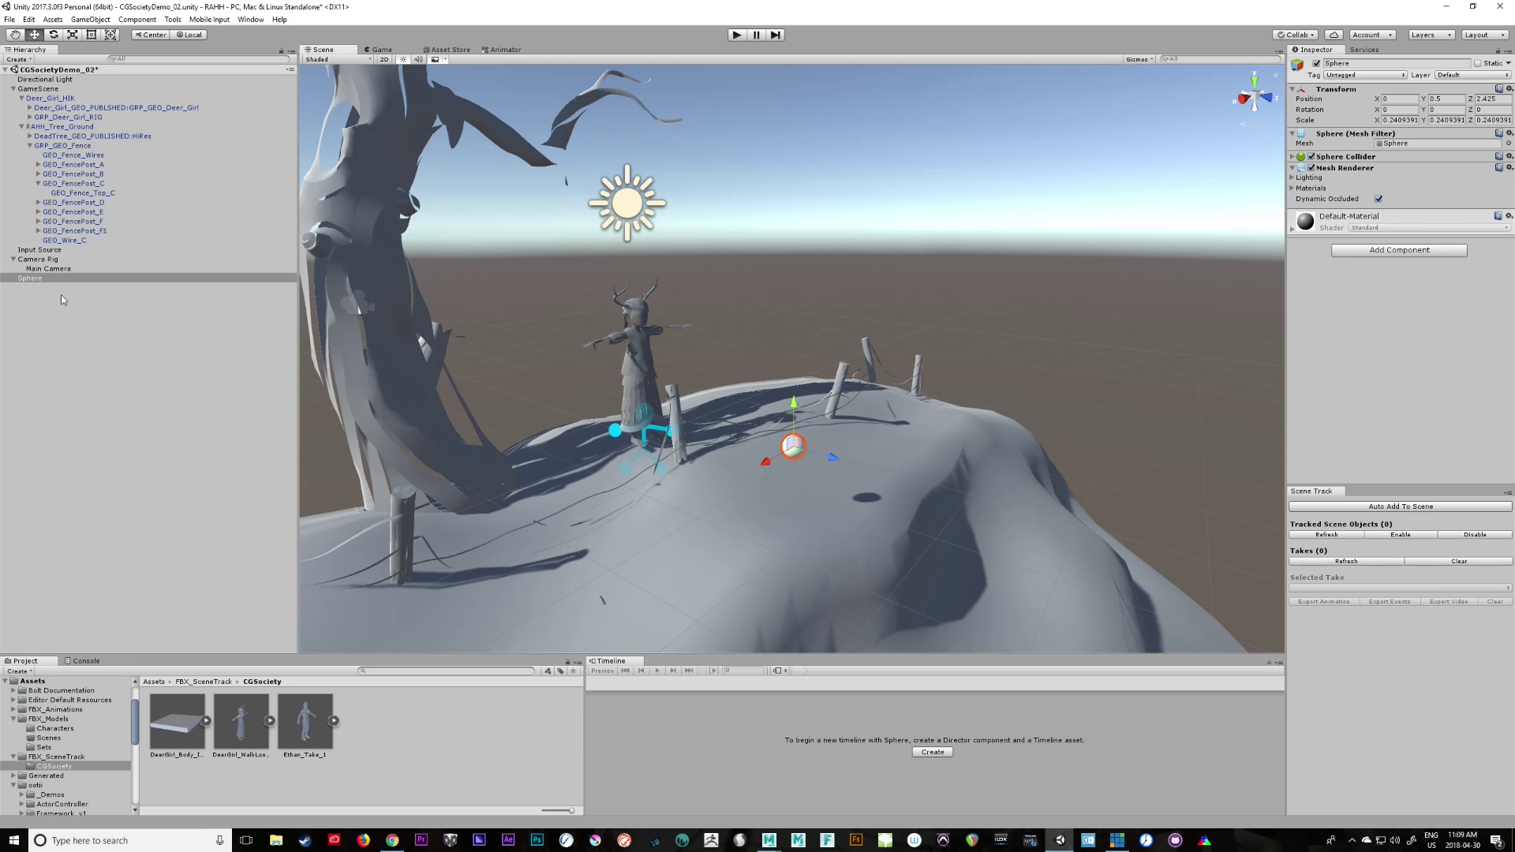
click(1382, 250)
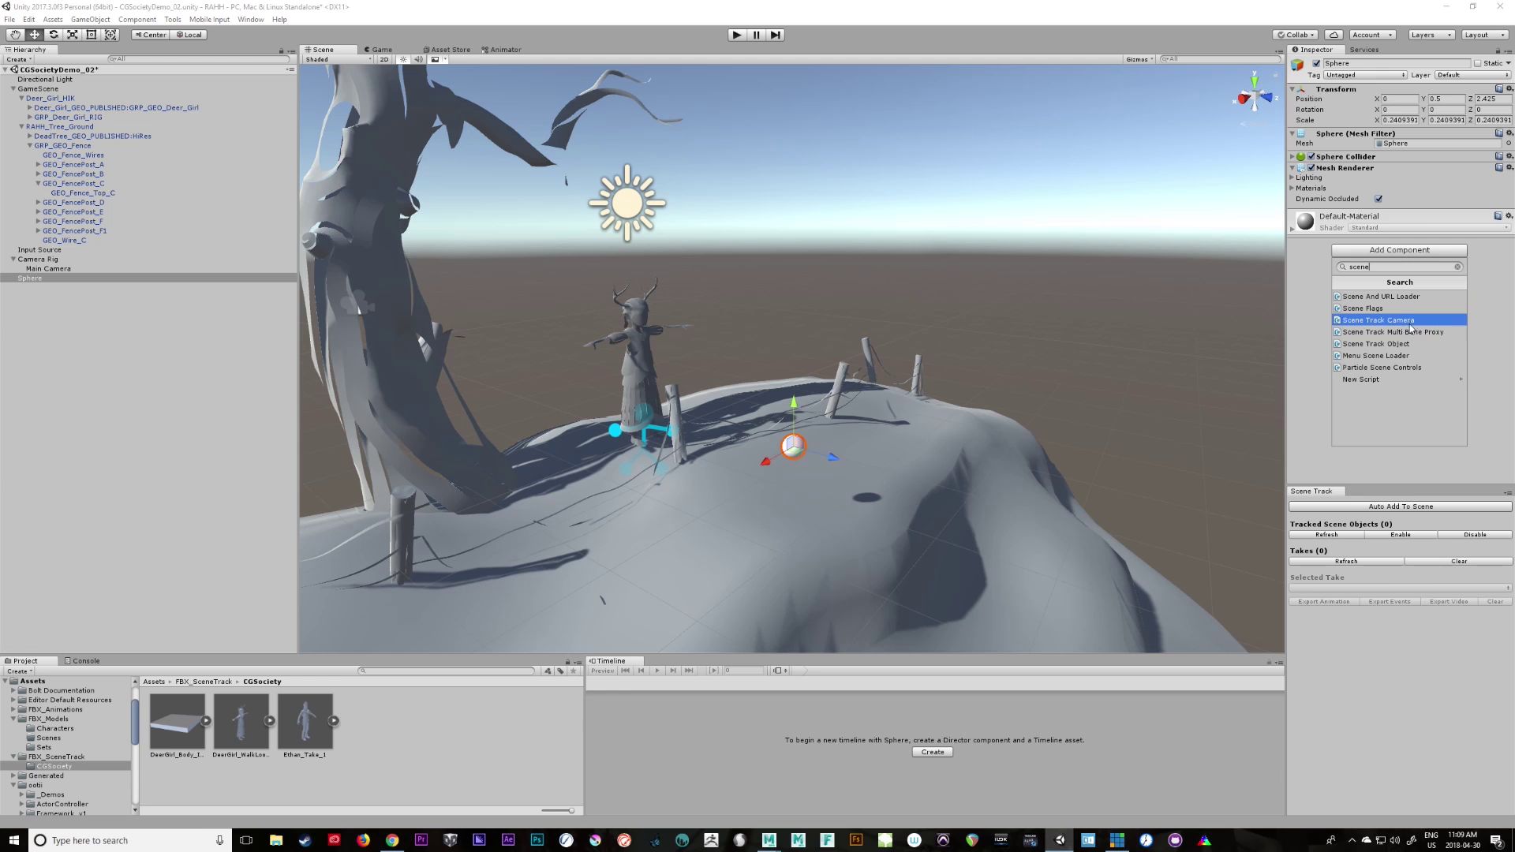
click(1425, 344)
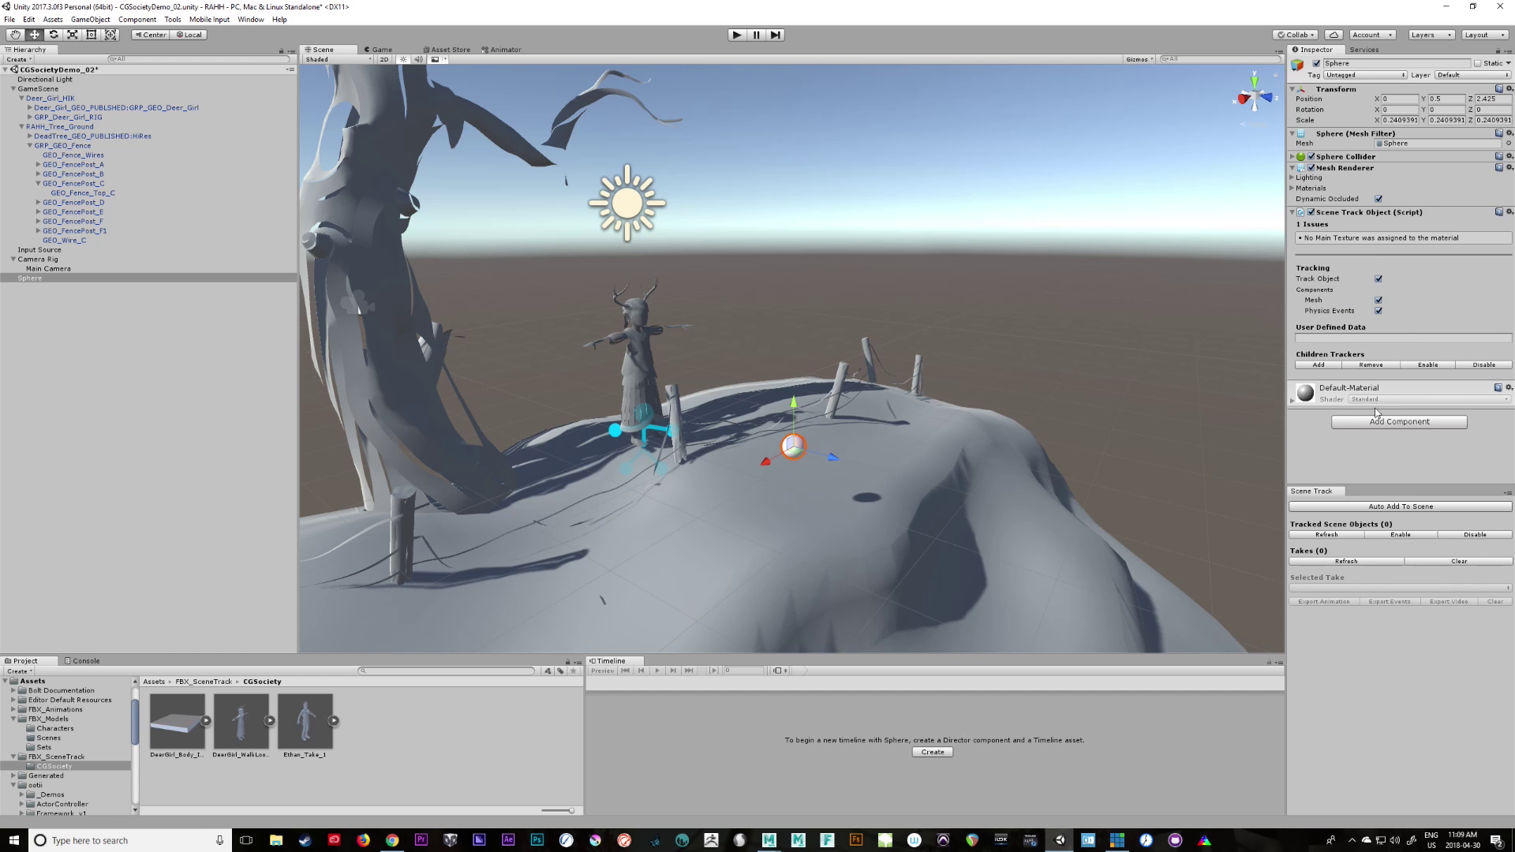
alt+drag(1007, 311, 1033, 303)
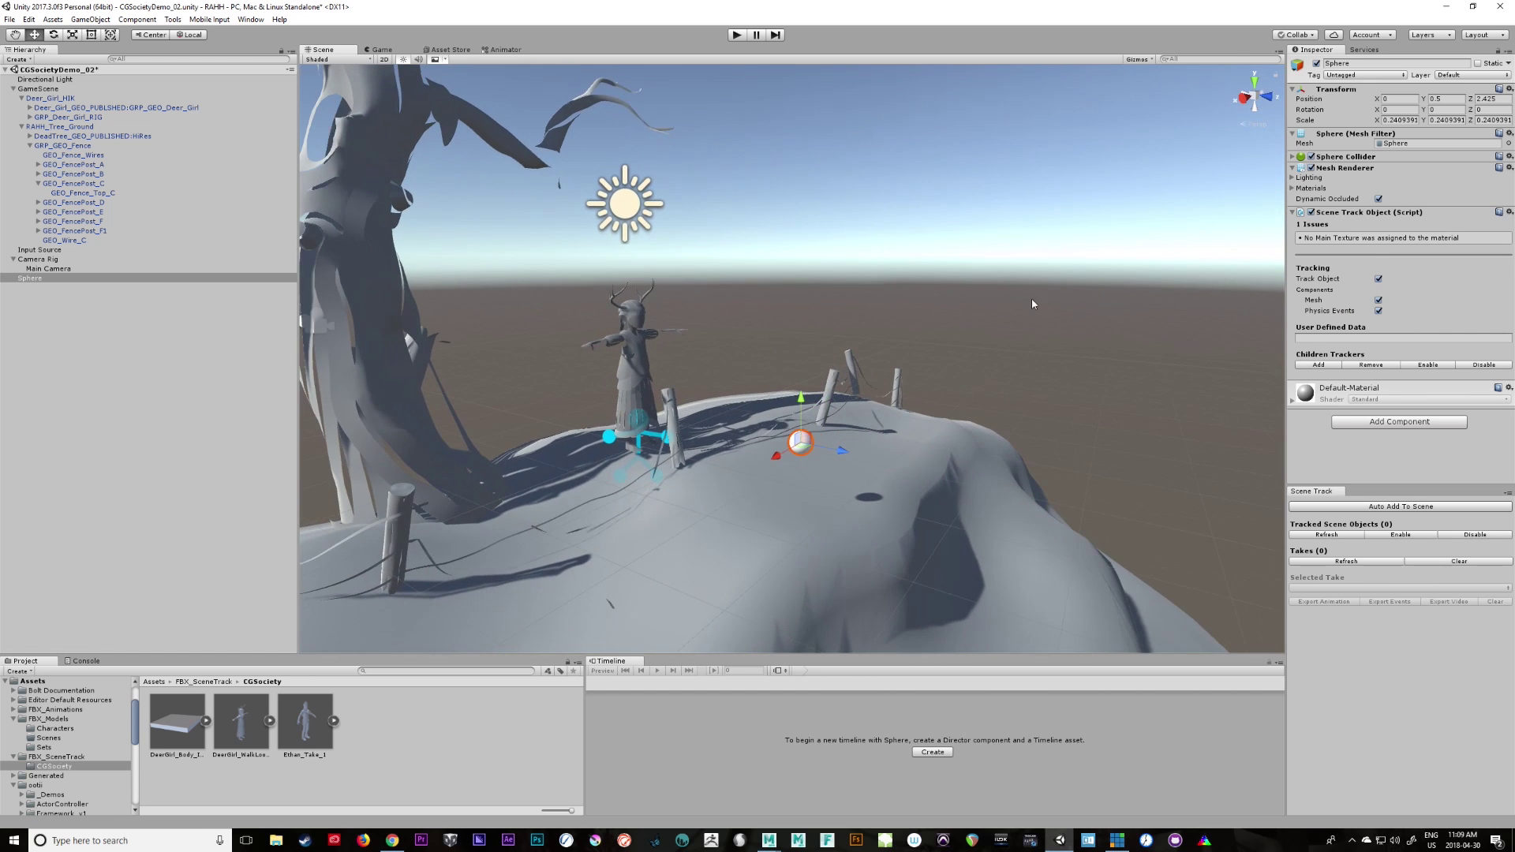
Record a take in play mode while moving the Sphere past the deer girl, the tree and the fence, and stop play mode
click(736, 34)
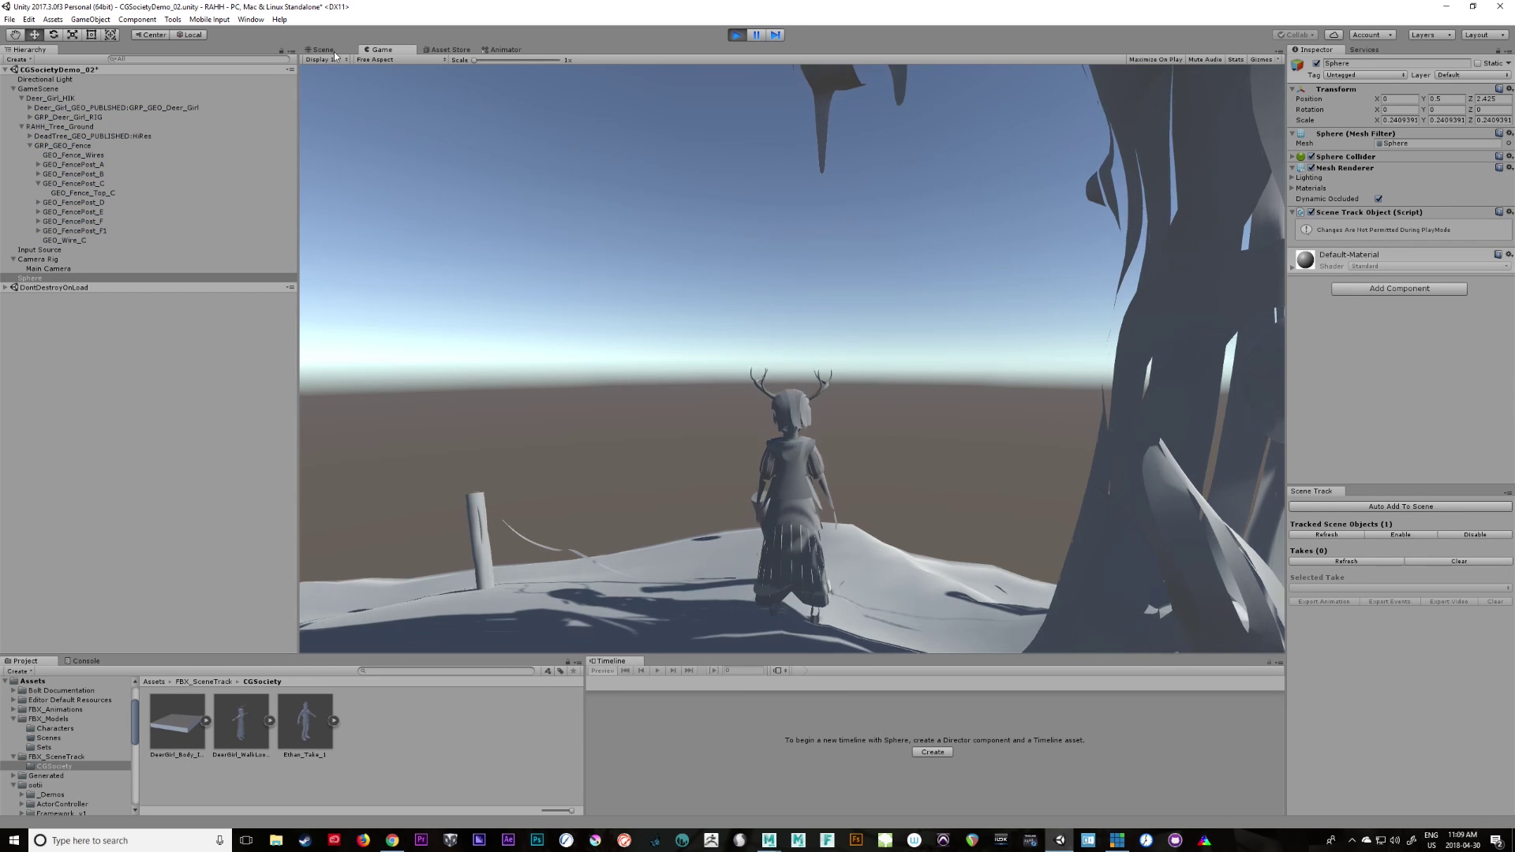
click(323, 50)
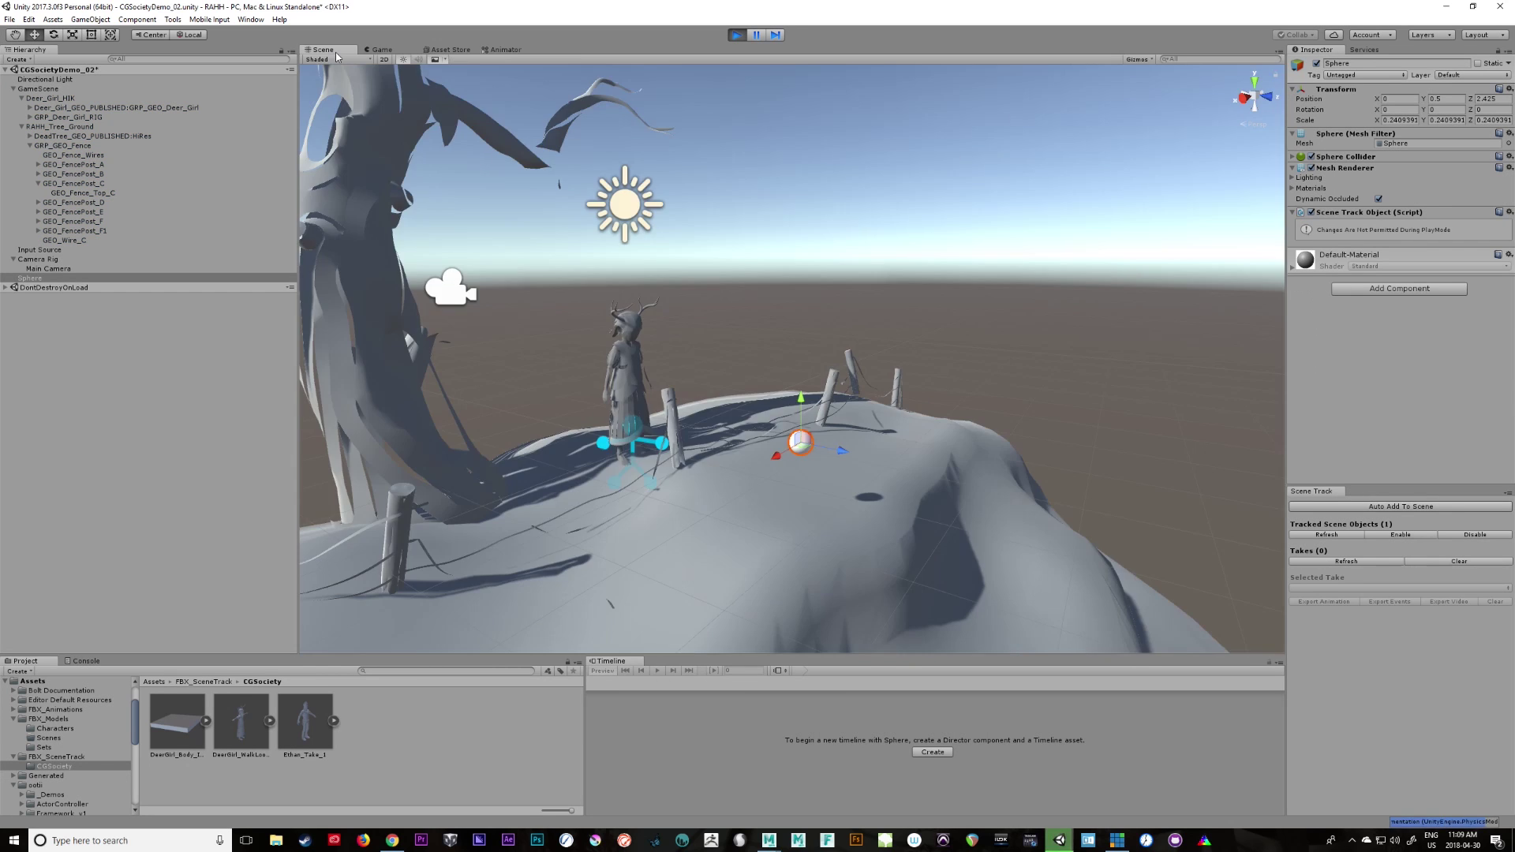
alt+drag(765, 511, 886, 520)
alt+right_drag(886, 520, 1173, 612)
alt+drag(1174, 612, 408, 367)
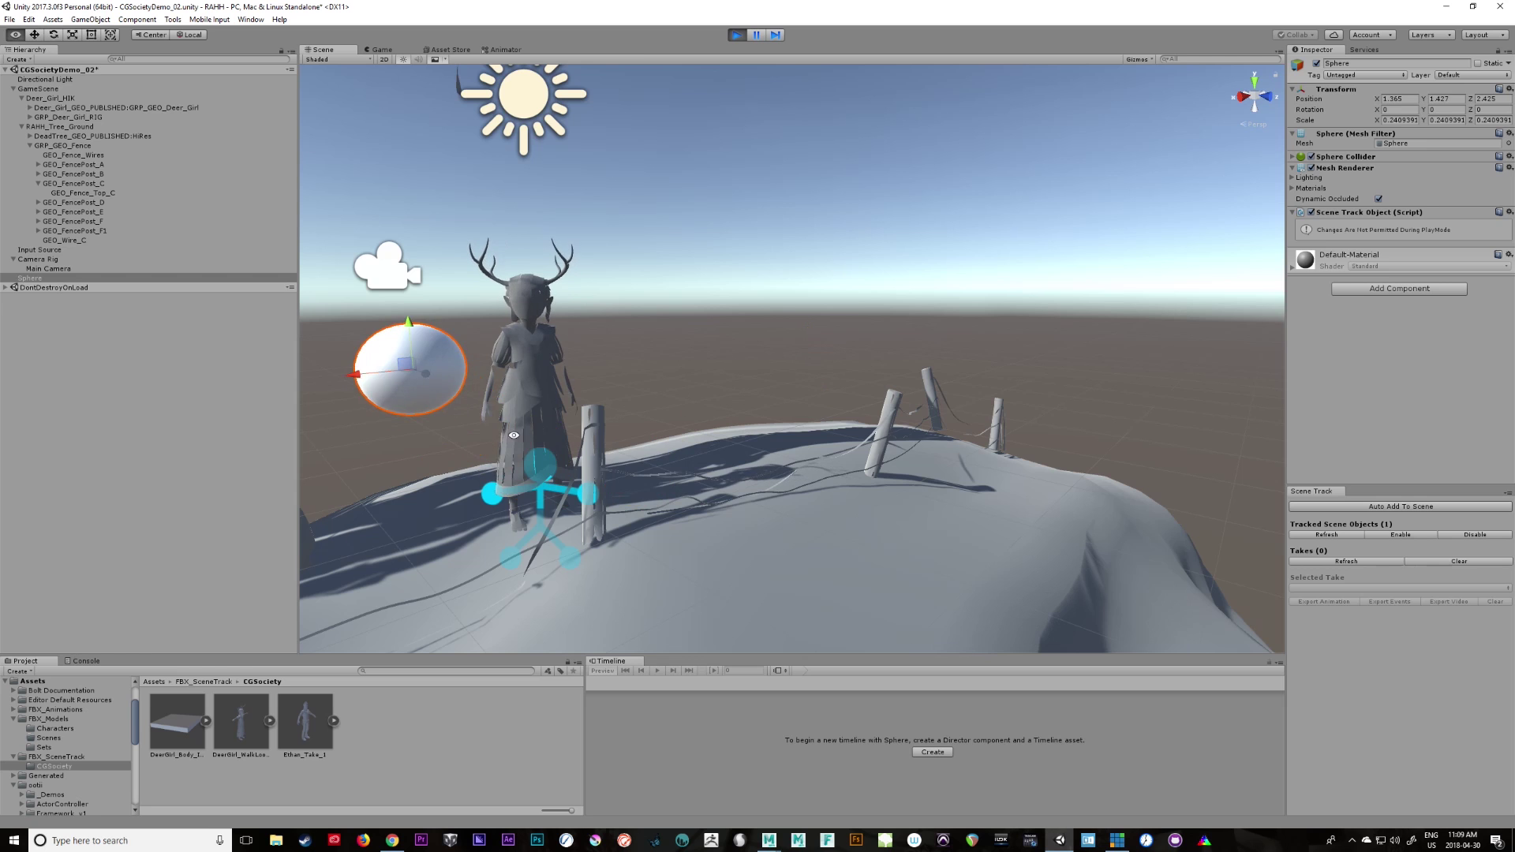
alt+scroll(552, 463, down, 2)
alt+middle_drag(553, 465, 566, 463)
alt+drag(566, 461, 527, 432)
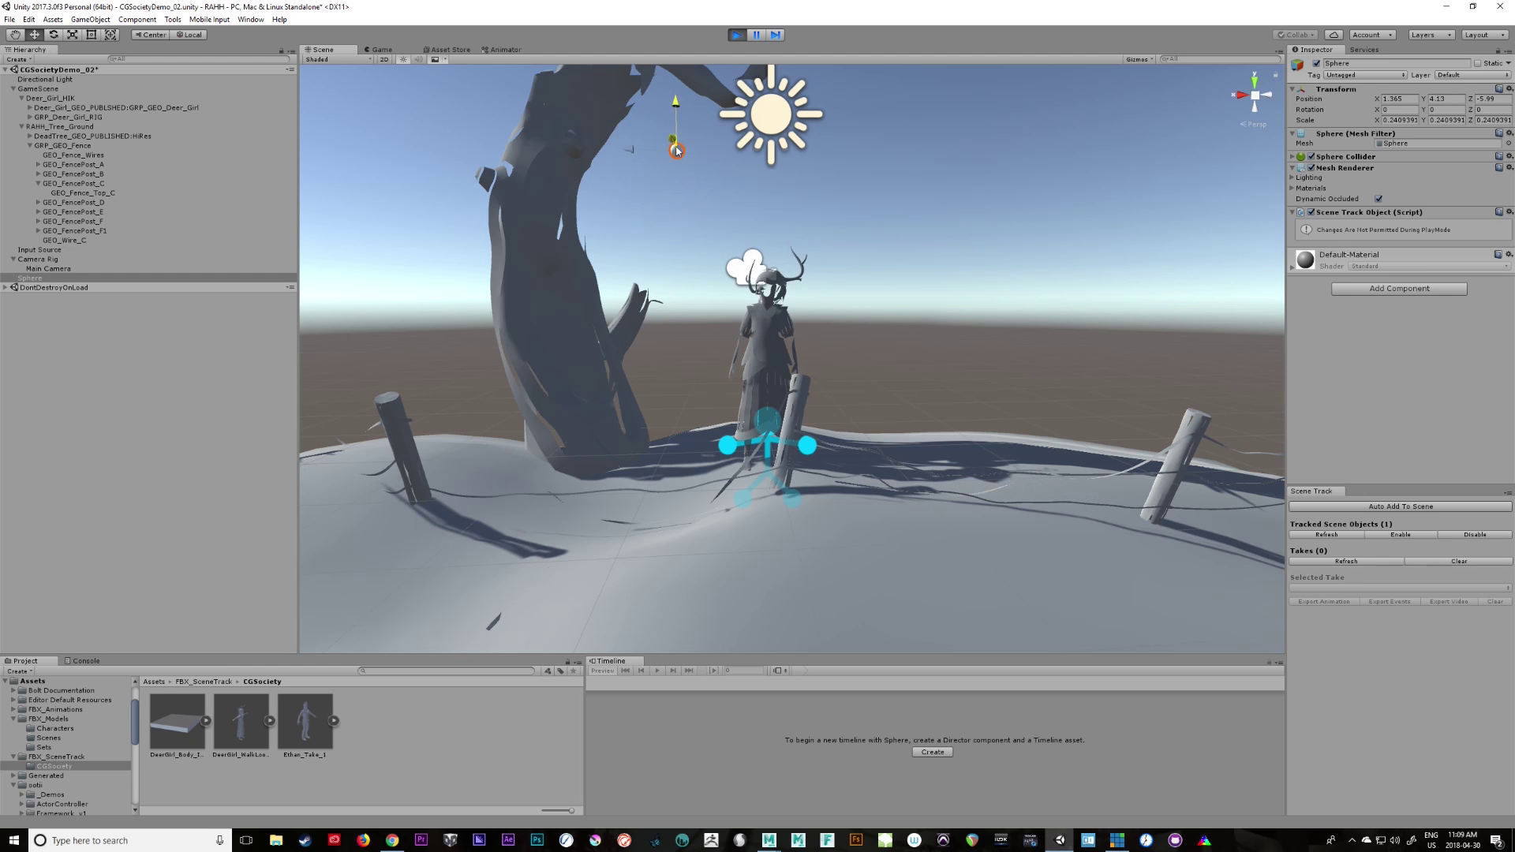
key(ctrl+z)
alt+scroll(693, 414, down, 5)
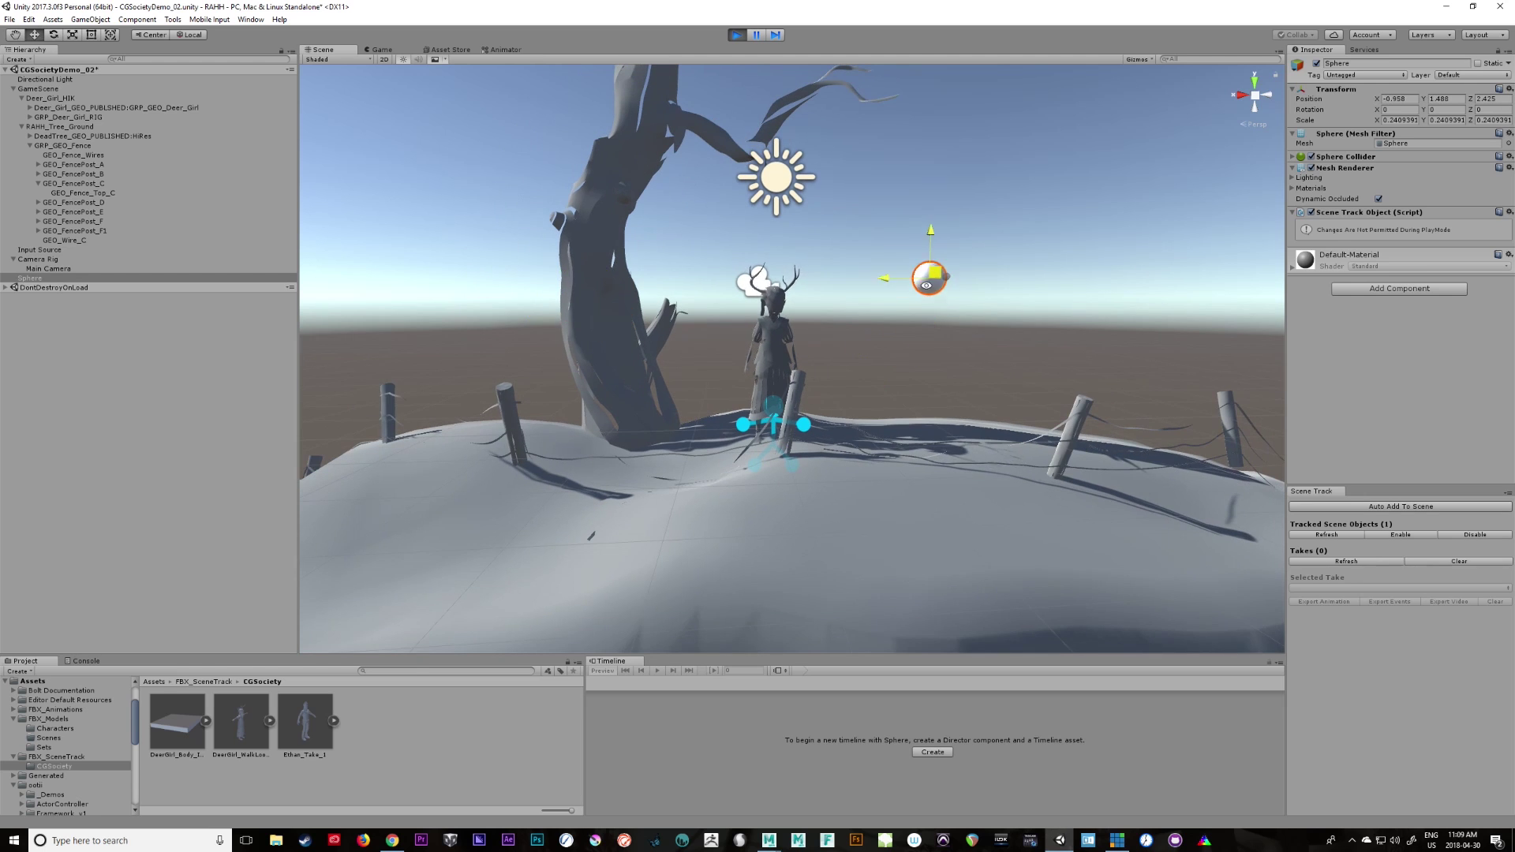
alt+drag(931, 394, 1188, 411)
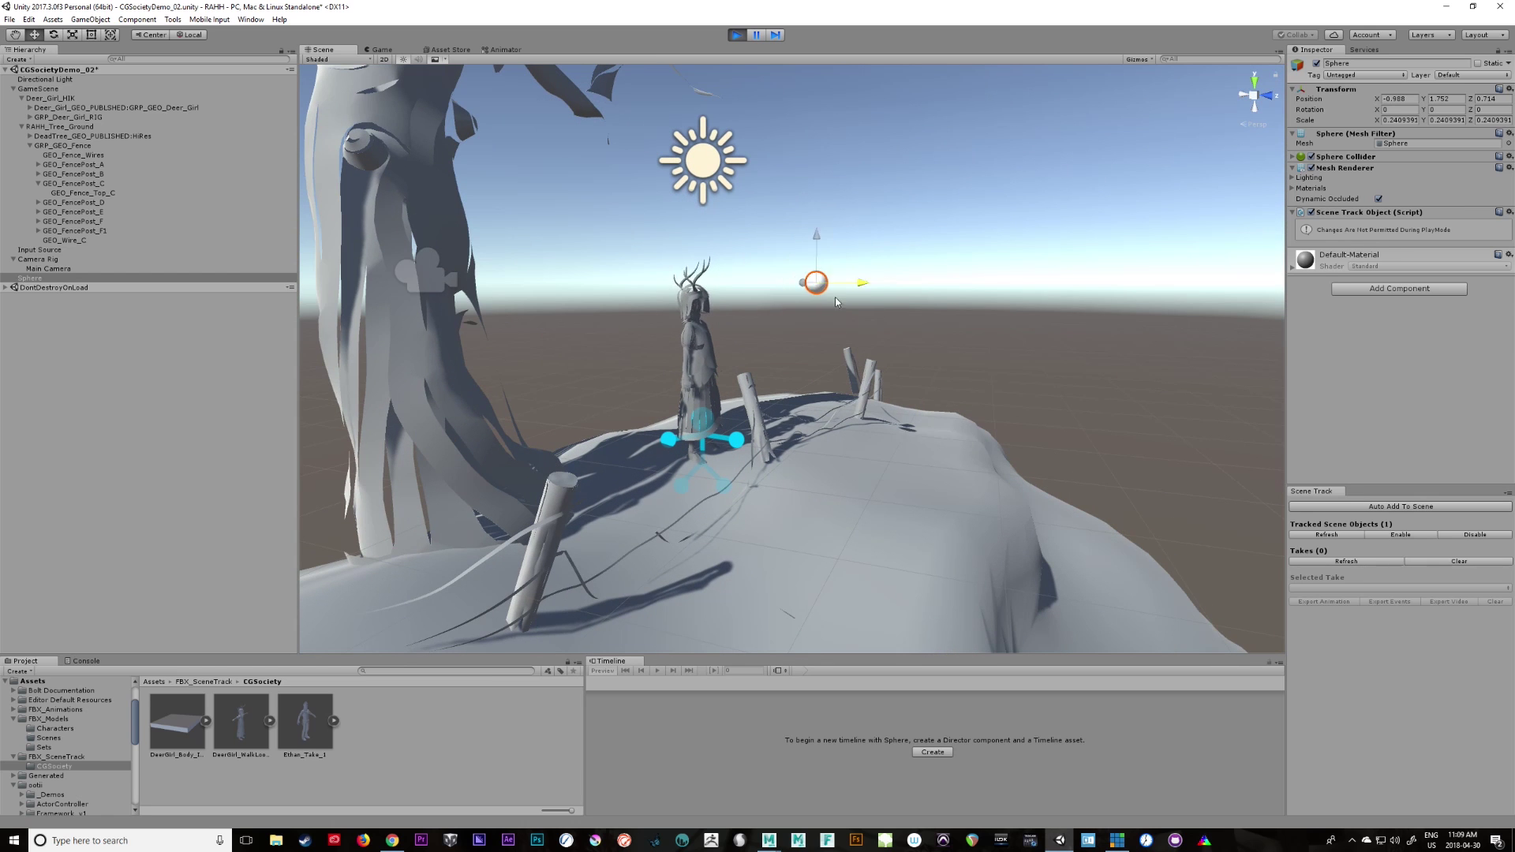
click(736, 35)
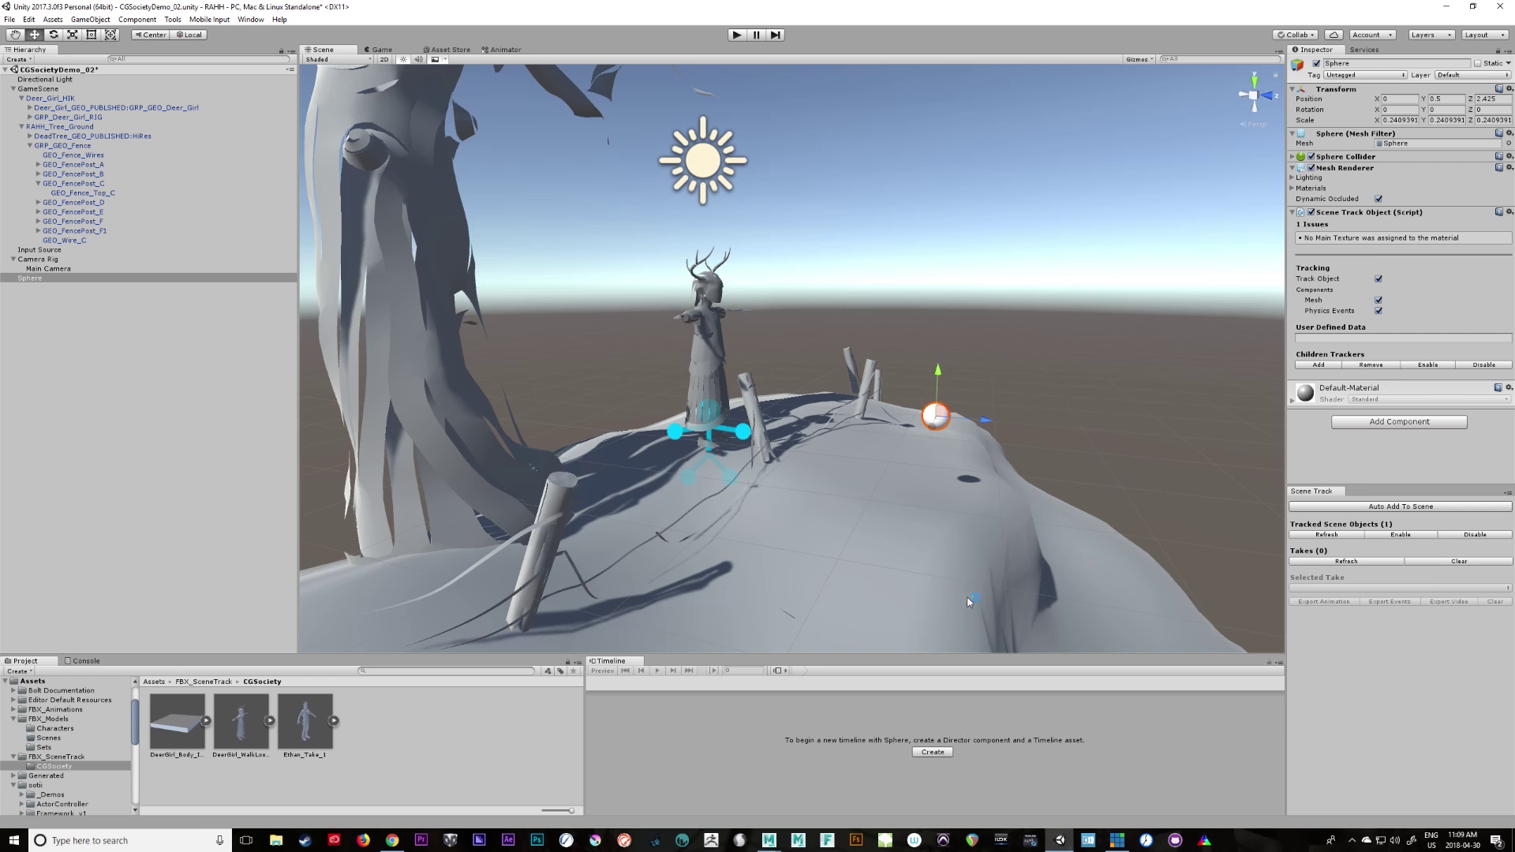
Export the Take_1 animation as LookAtBall_Take_01.fbx into FBX_SceneTrack/CGSociety and place the exported ball in the scene
click(1325, 602)
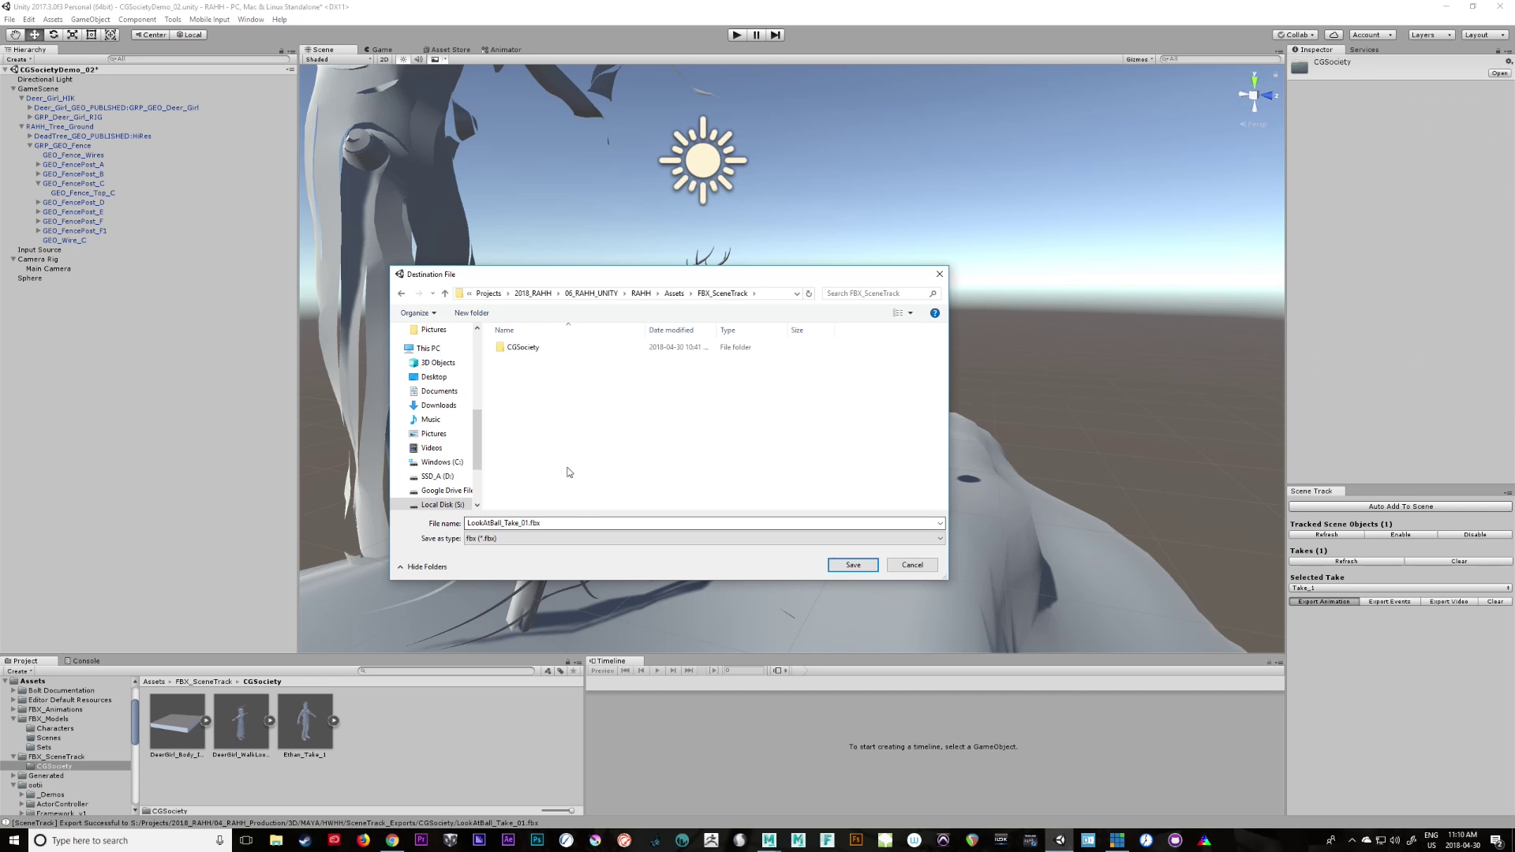
double_click(534, 349)
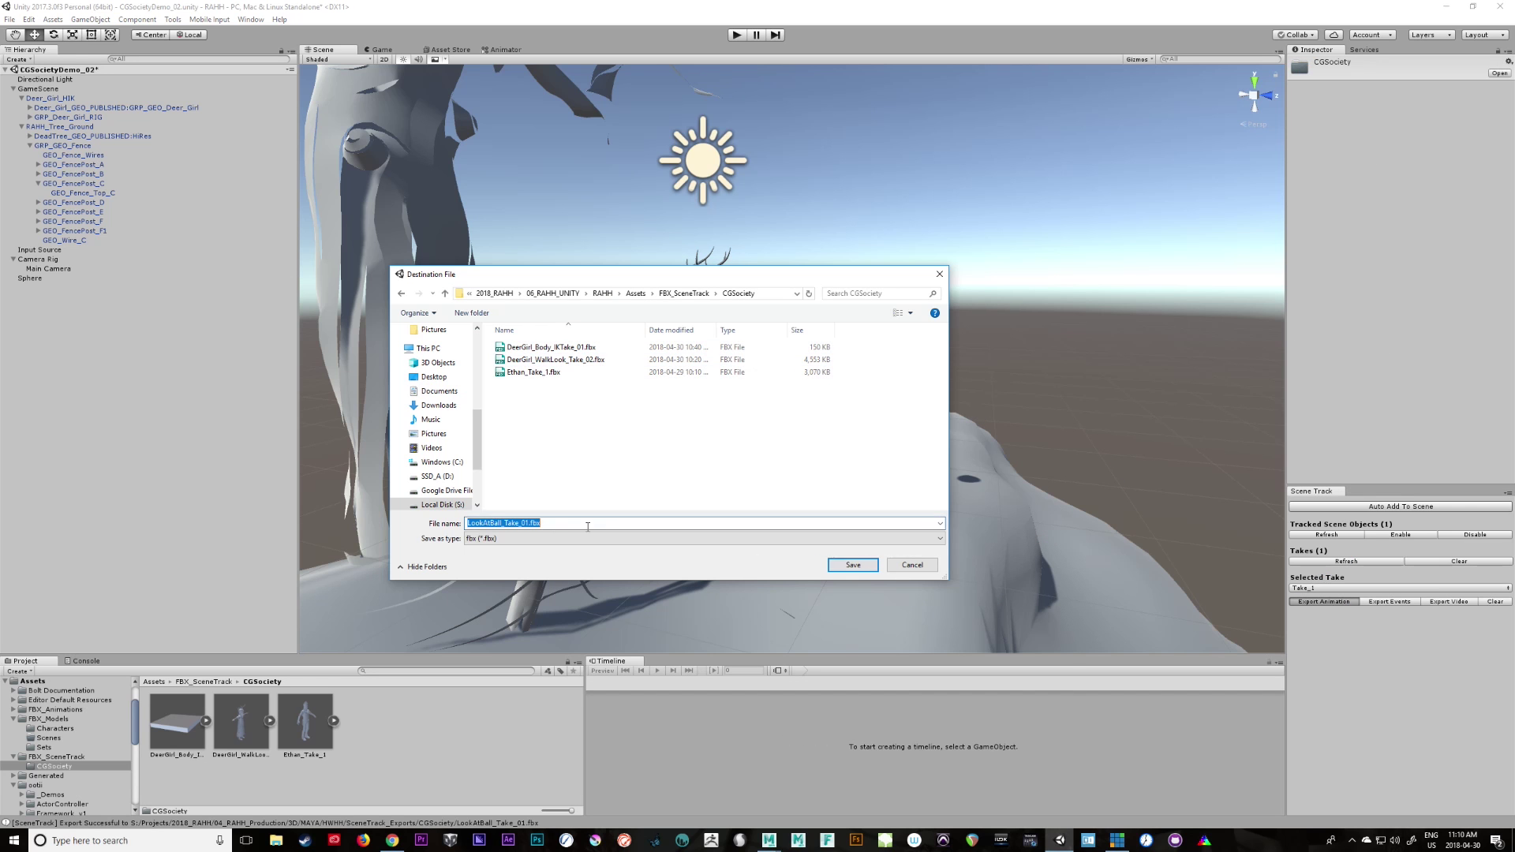
click(853, 565)
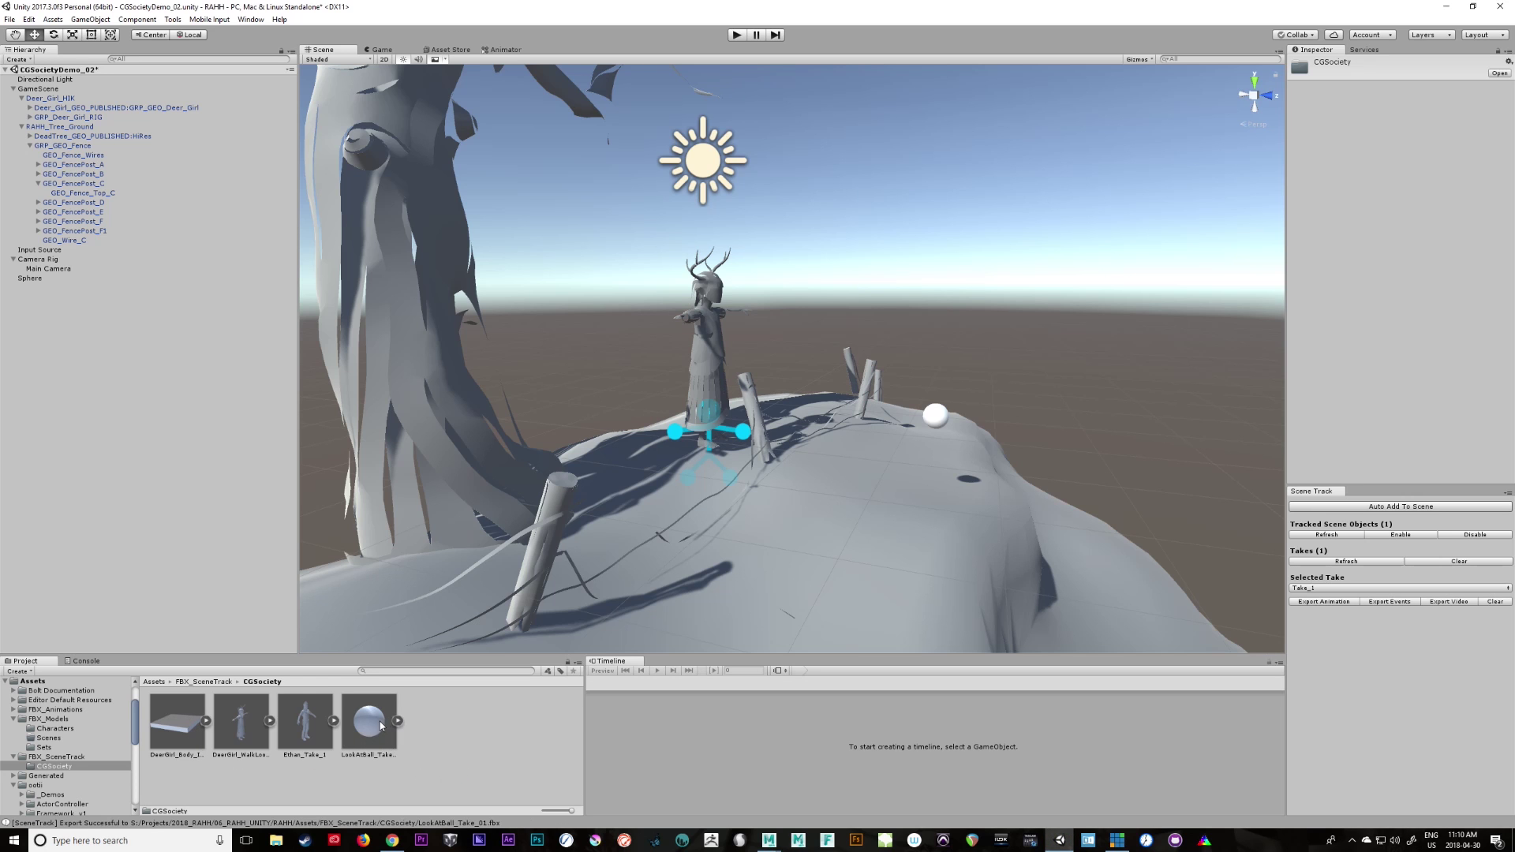
drag(1065, 436, 1065, 434)
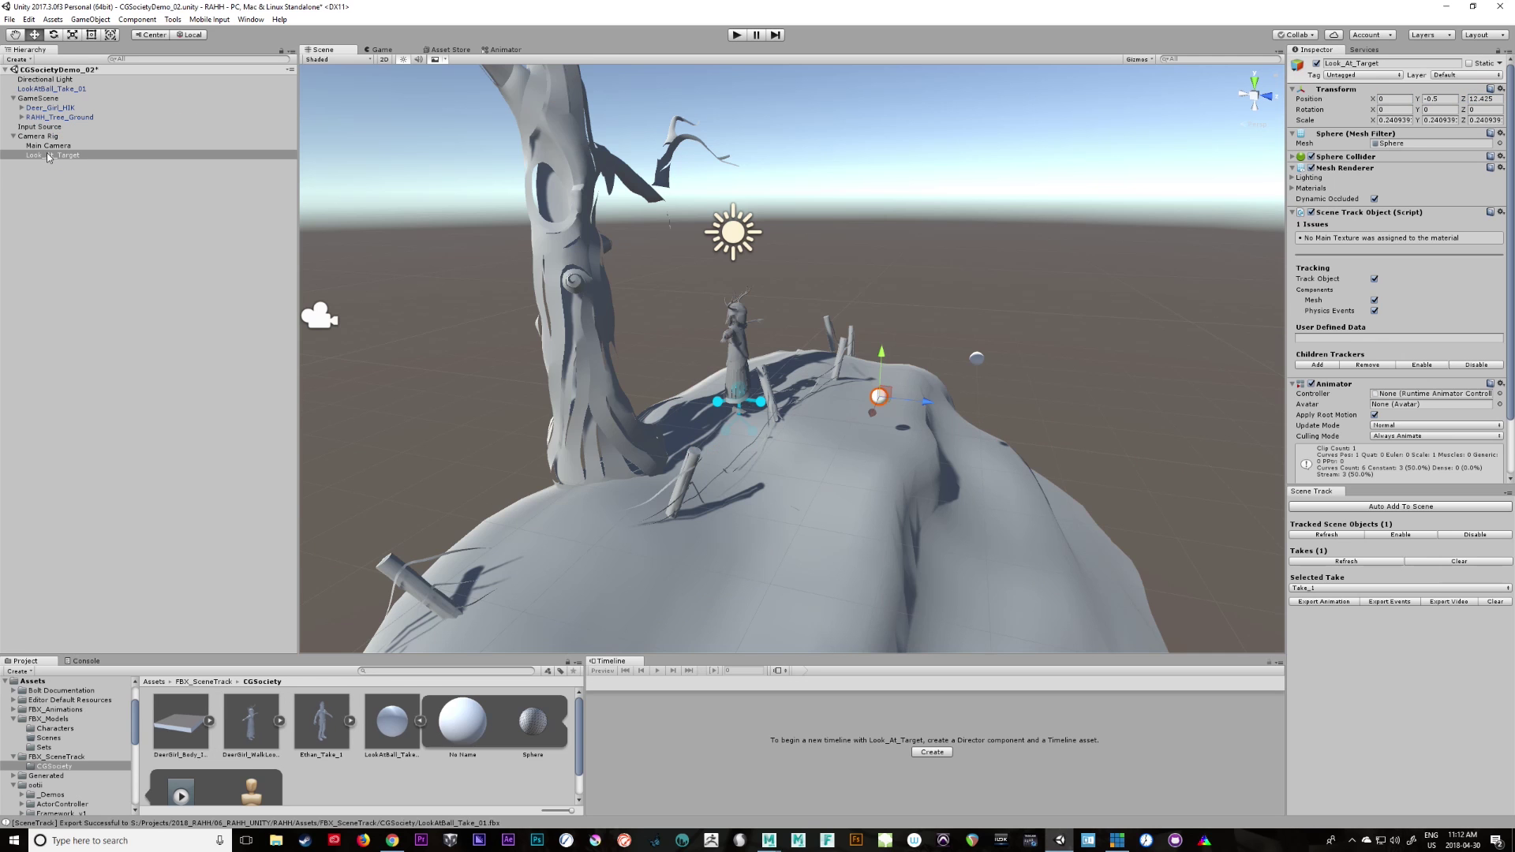
Move Look_At_Target out of Camera Rig and match LookAtBall_Take_01 to its position at X 0, Y 0.5, Z 2.425
click(47, 153)
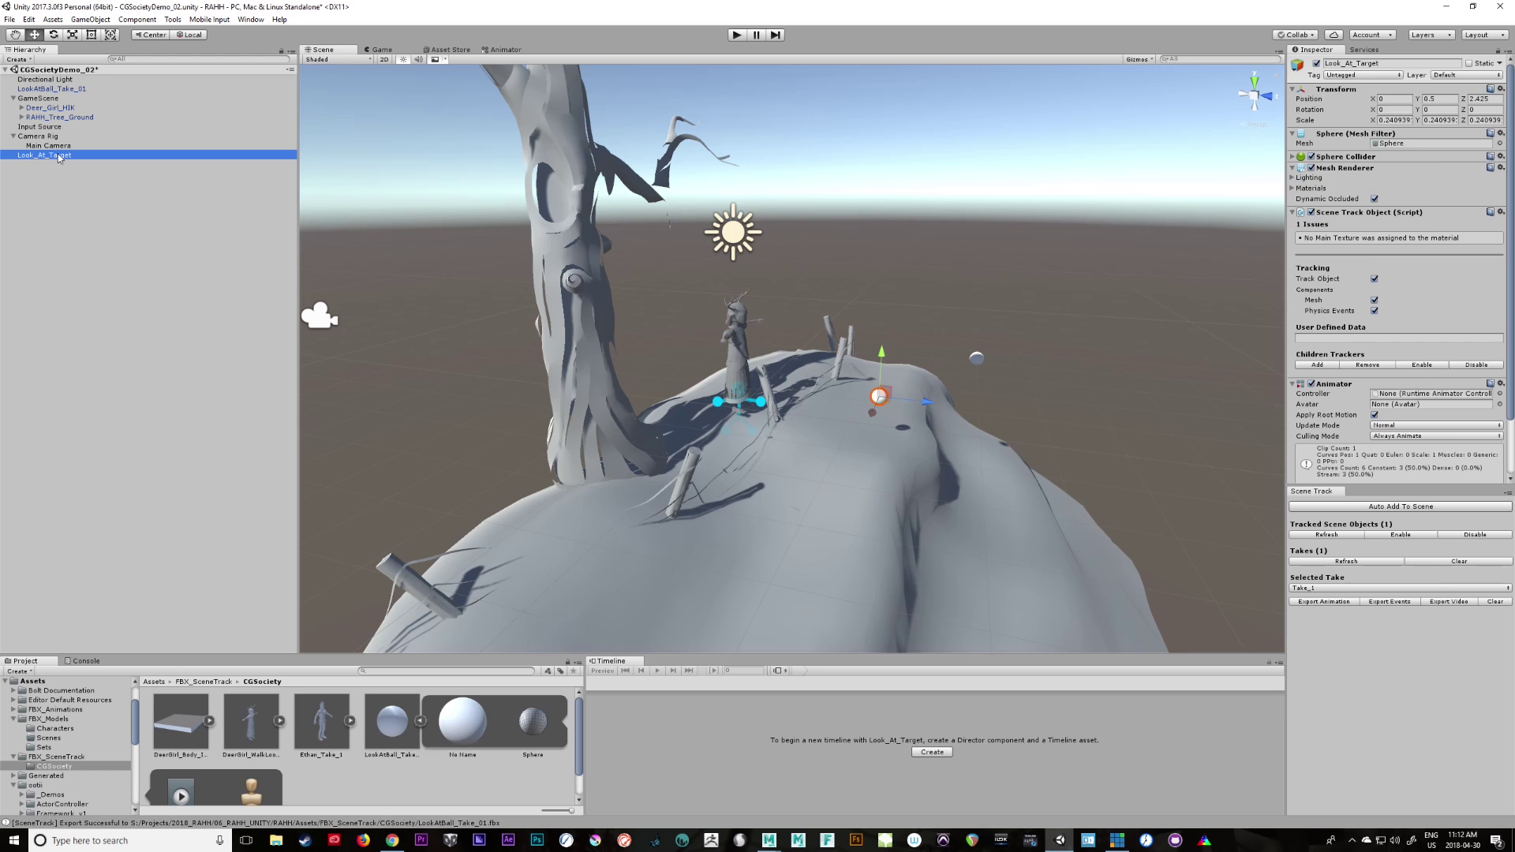
click(978, 360)
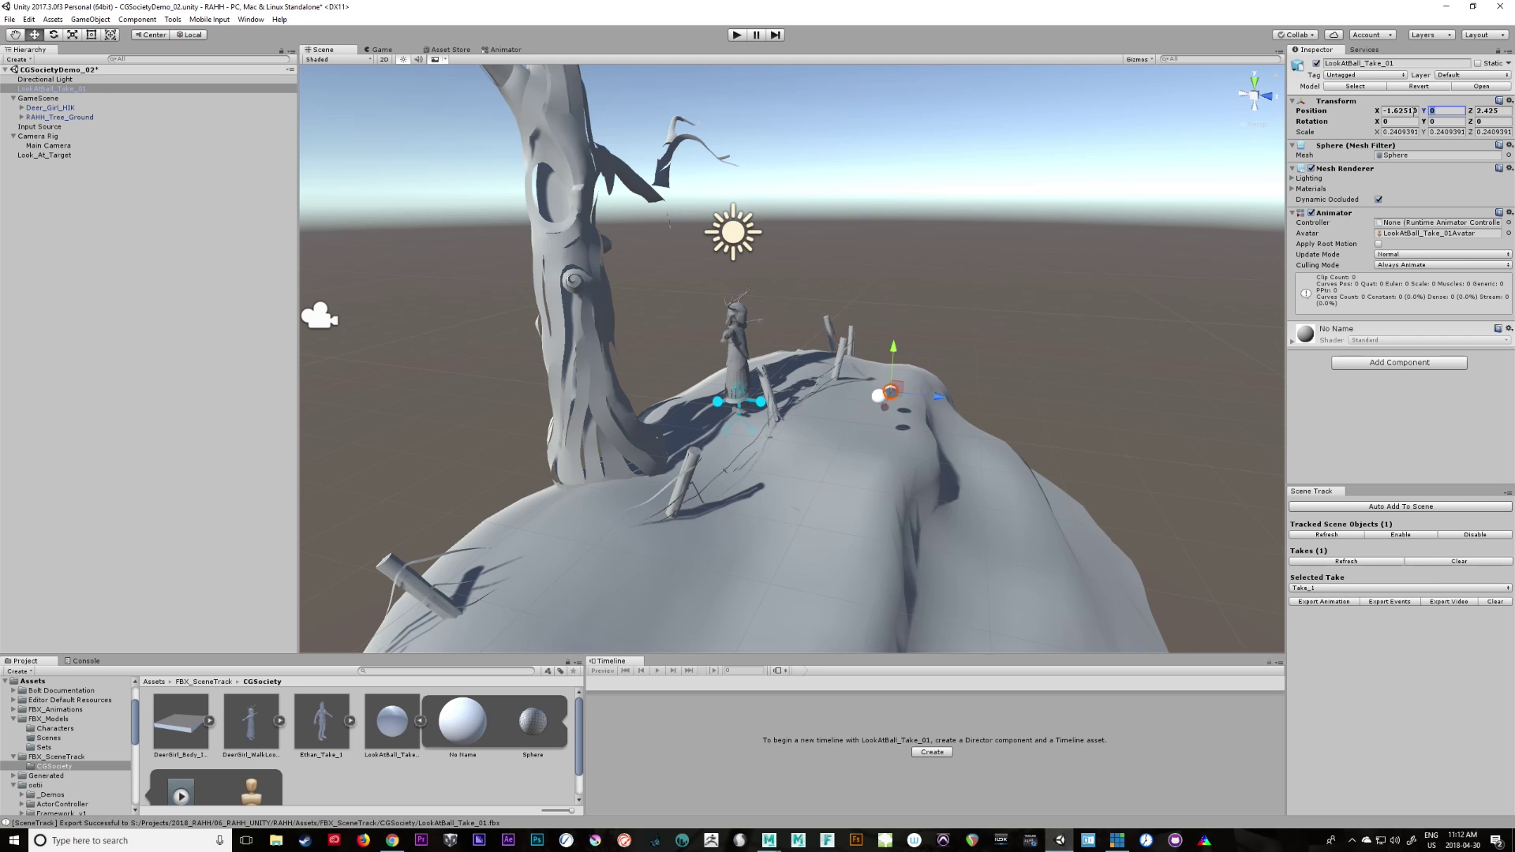
click(1414, 110)
text(0)
alt+drag(1068, 403, 1063, 536)
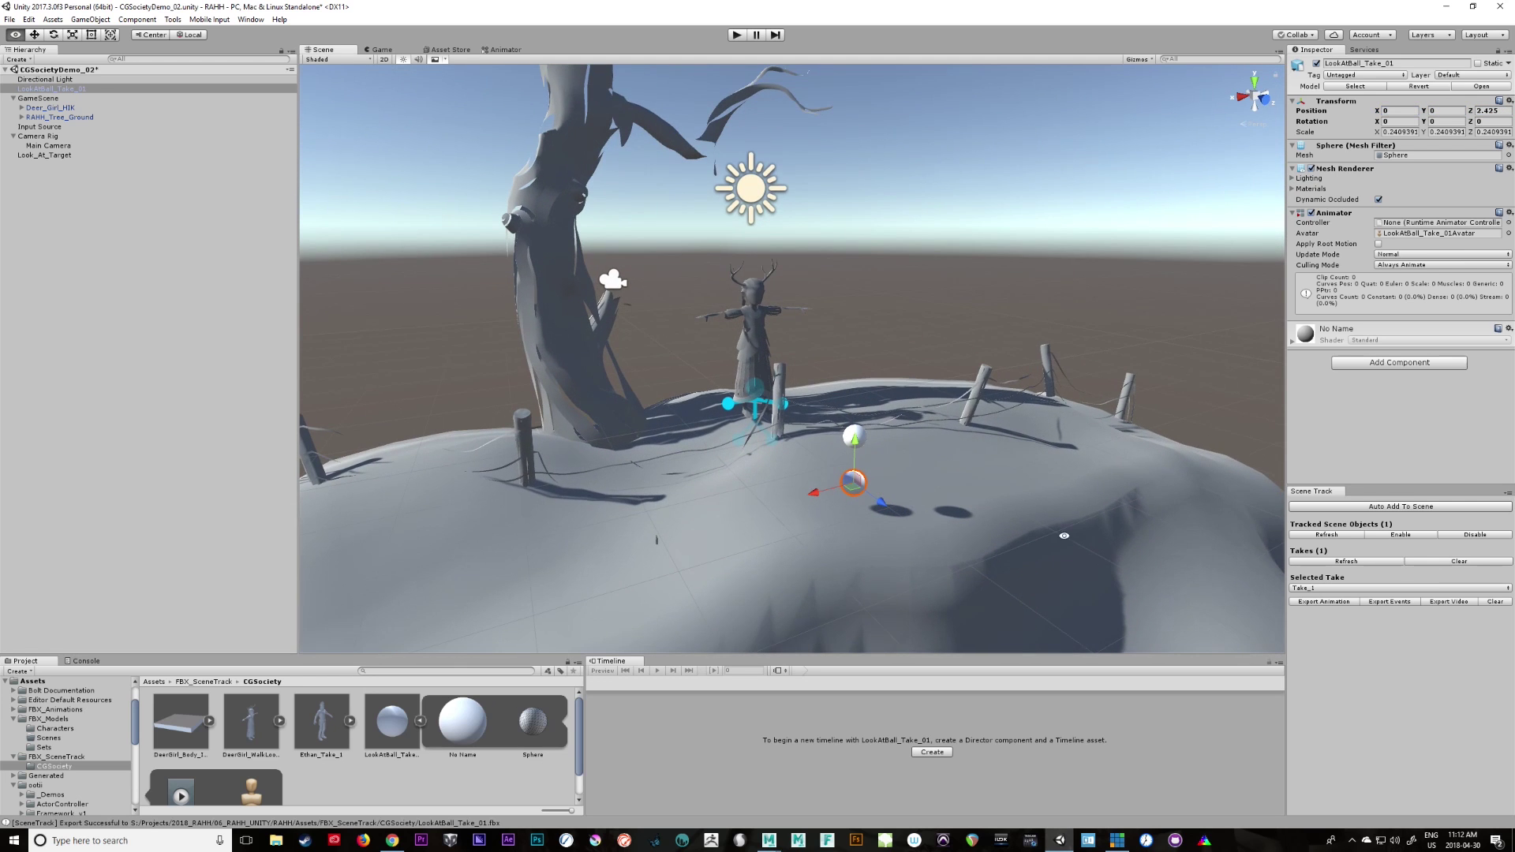
click(58, 156)
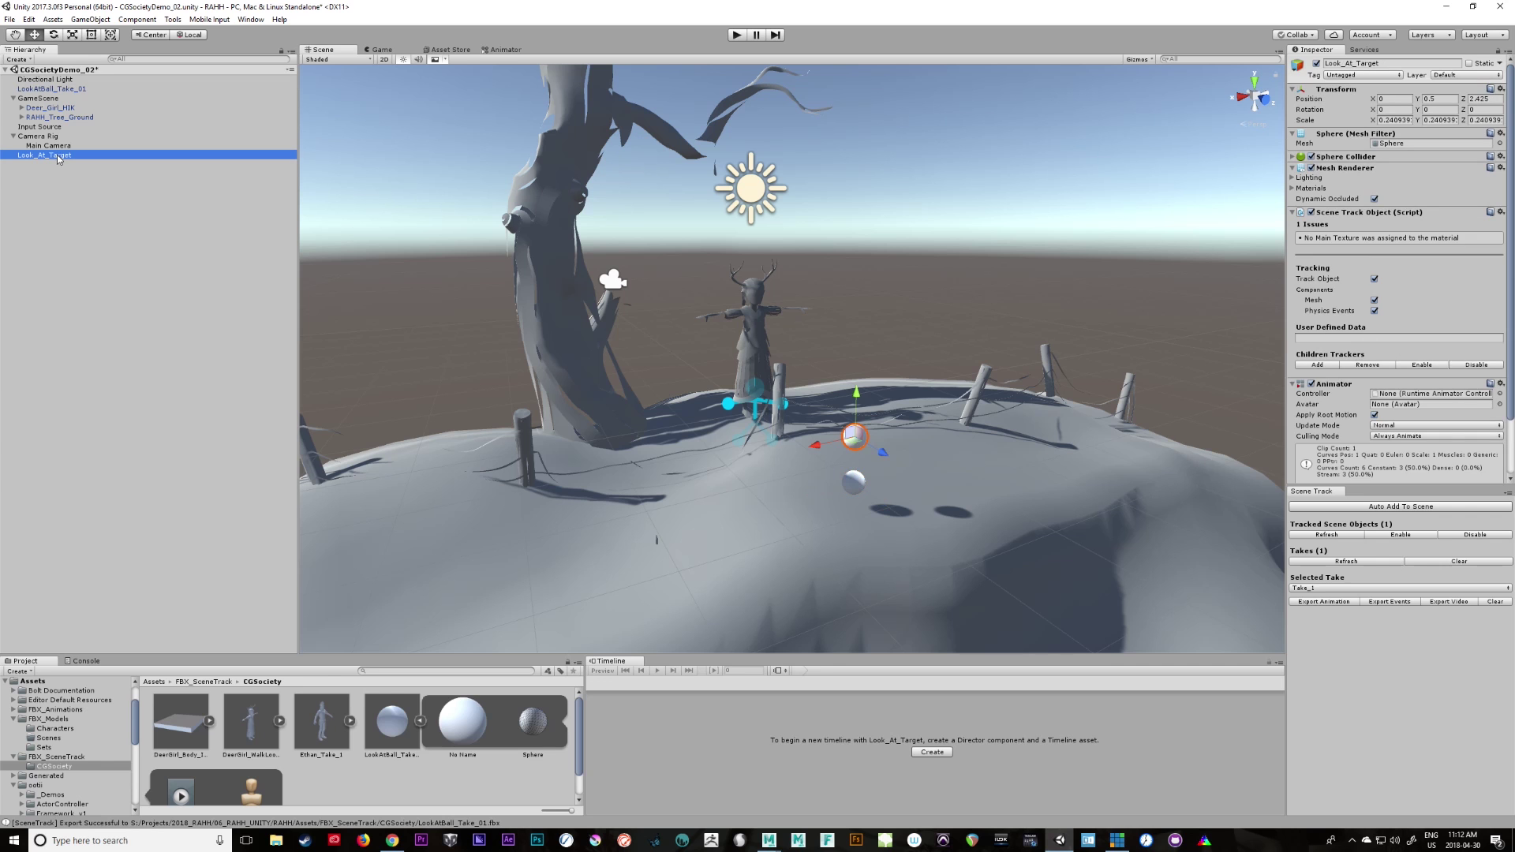
click(66, 89)
click(1444, 111)
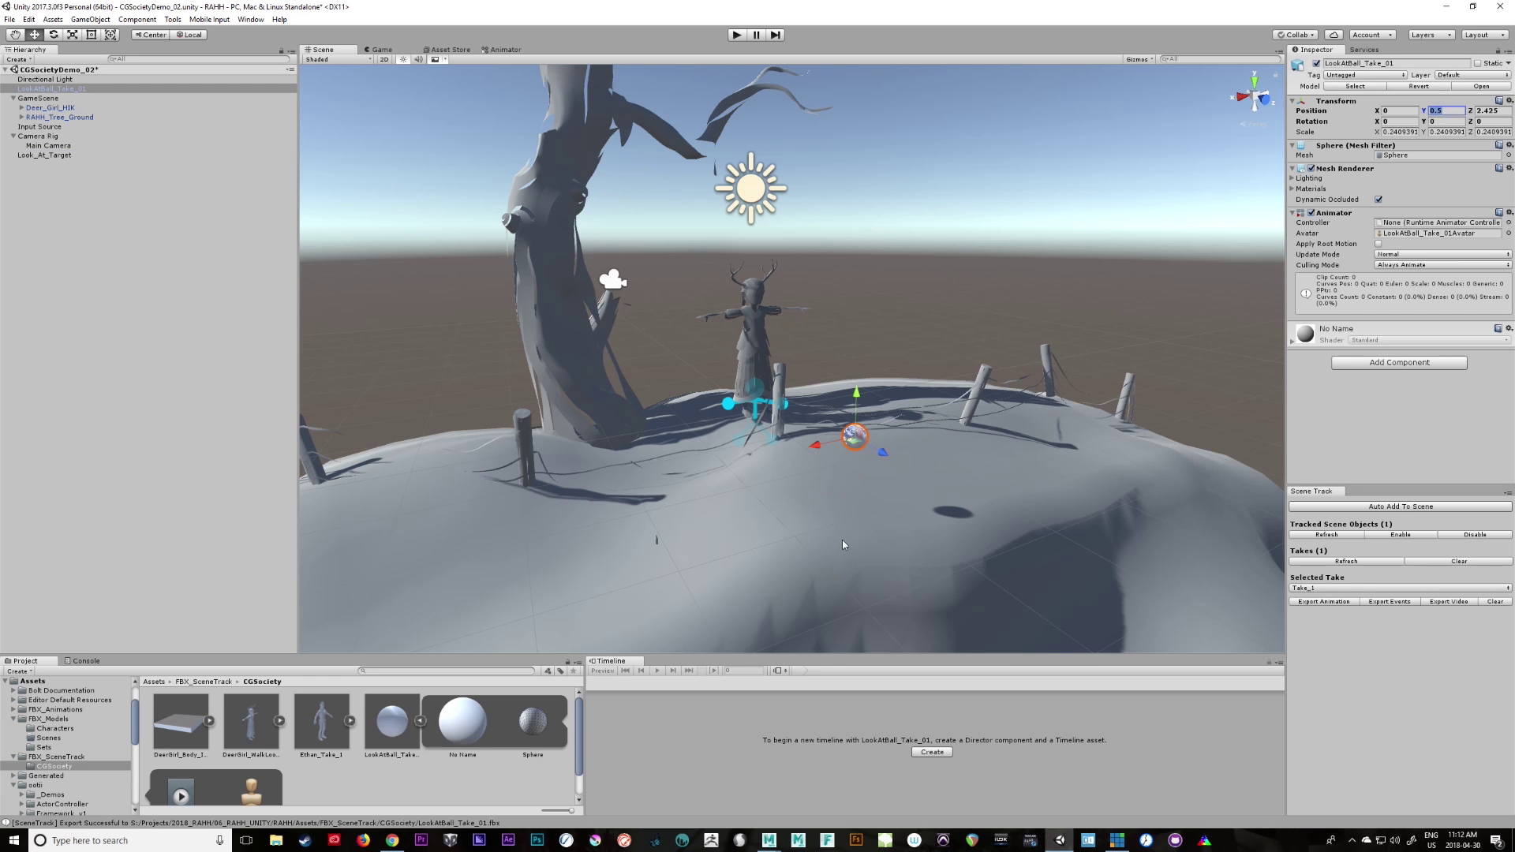
alt+drag(923, 527, 871, 433)
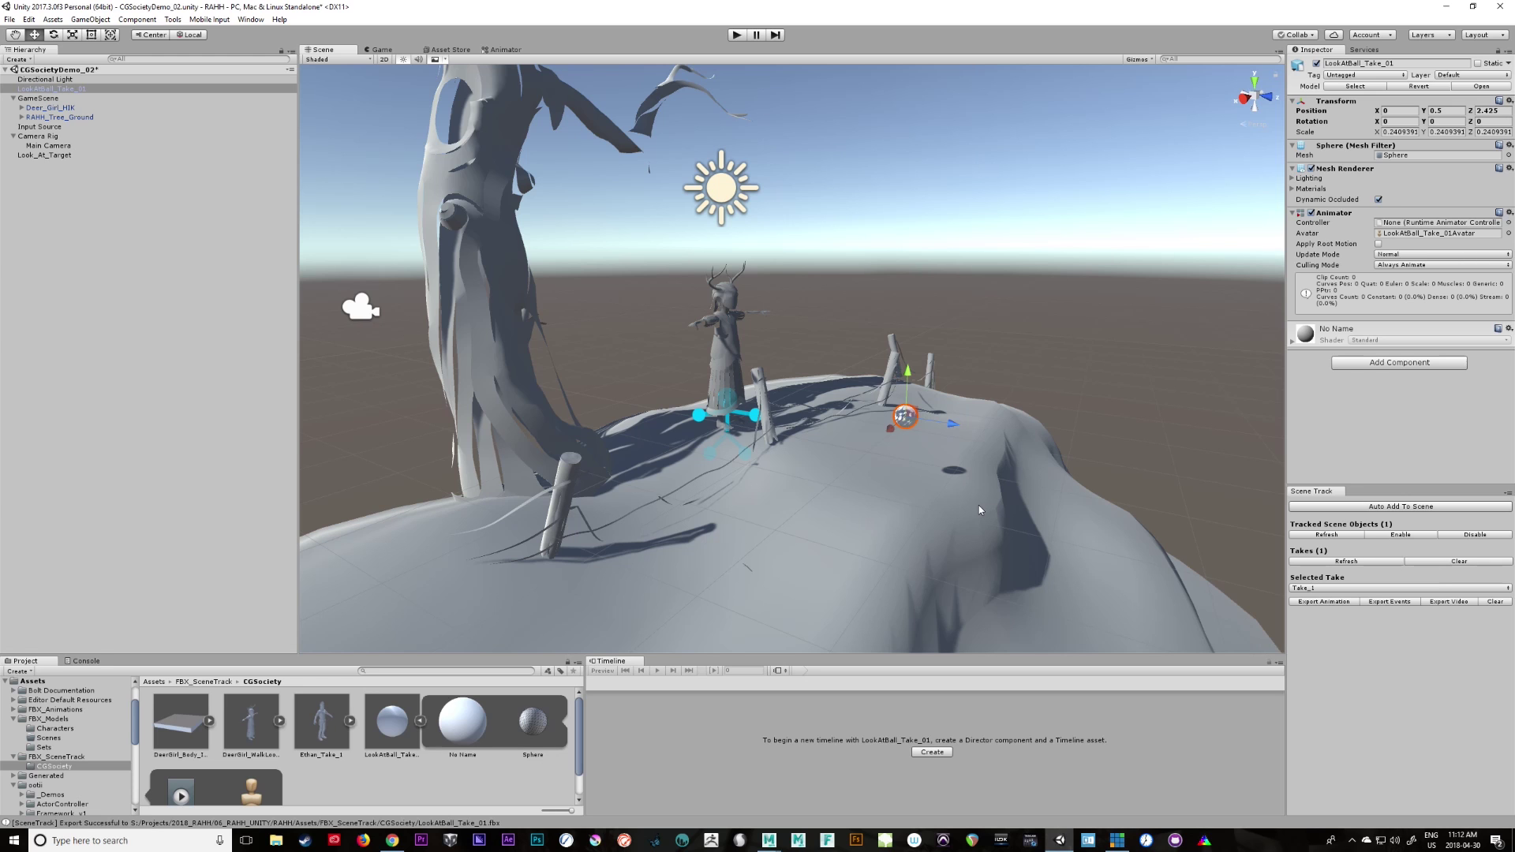
Add an Animation Track for LookAtBall_Take_01 to the GameScene timeline and delete the Look_At_Target track
click(420, 720)
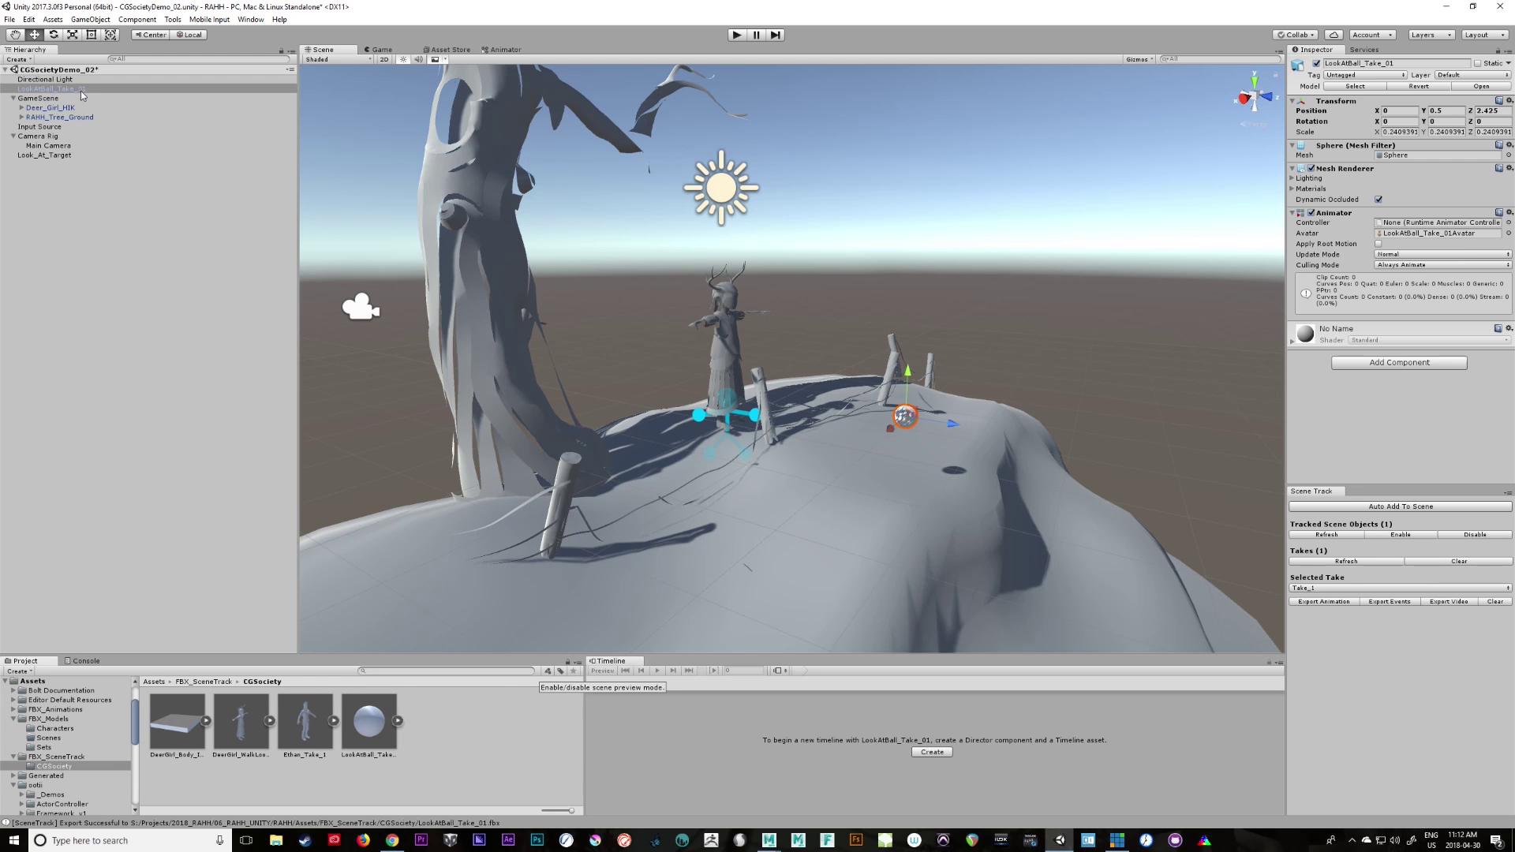
scroll(125, 742, up, 3)
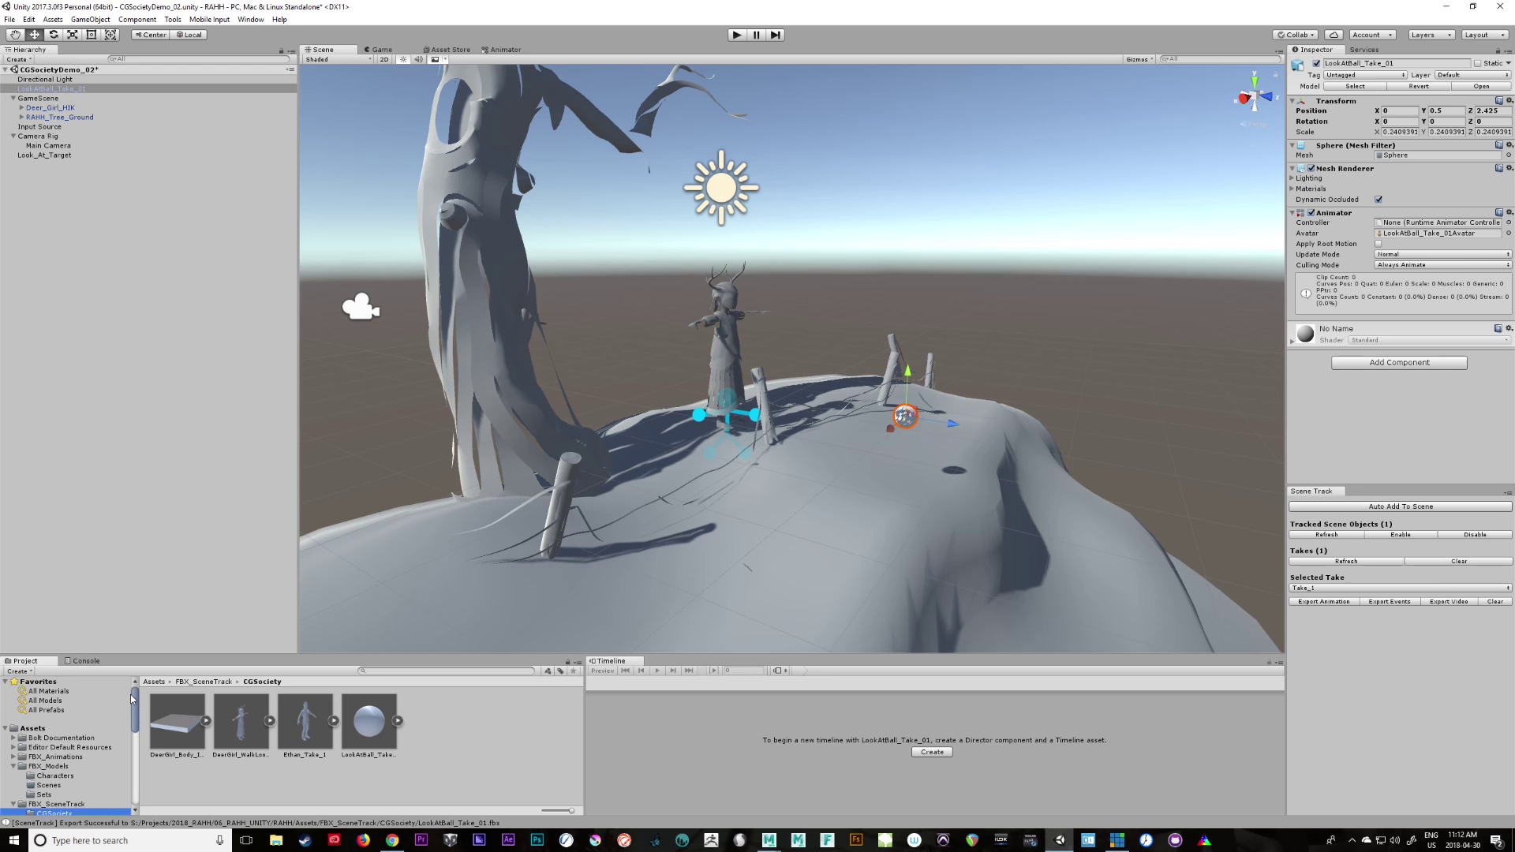
click(38, 98)
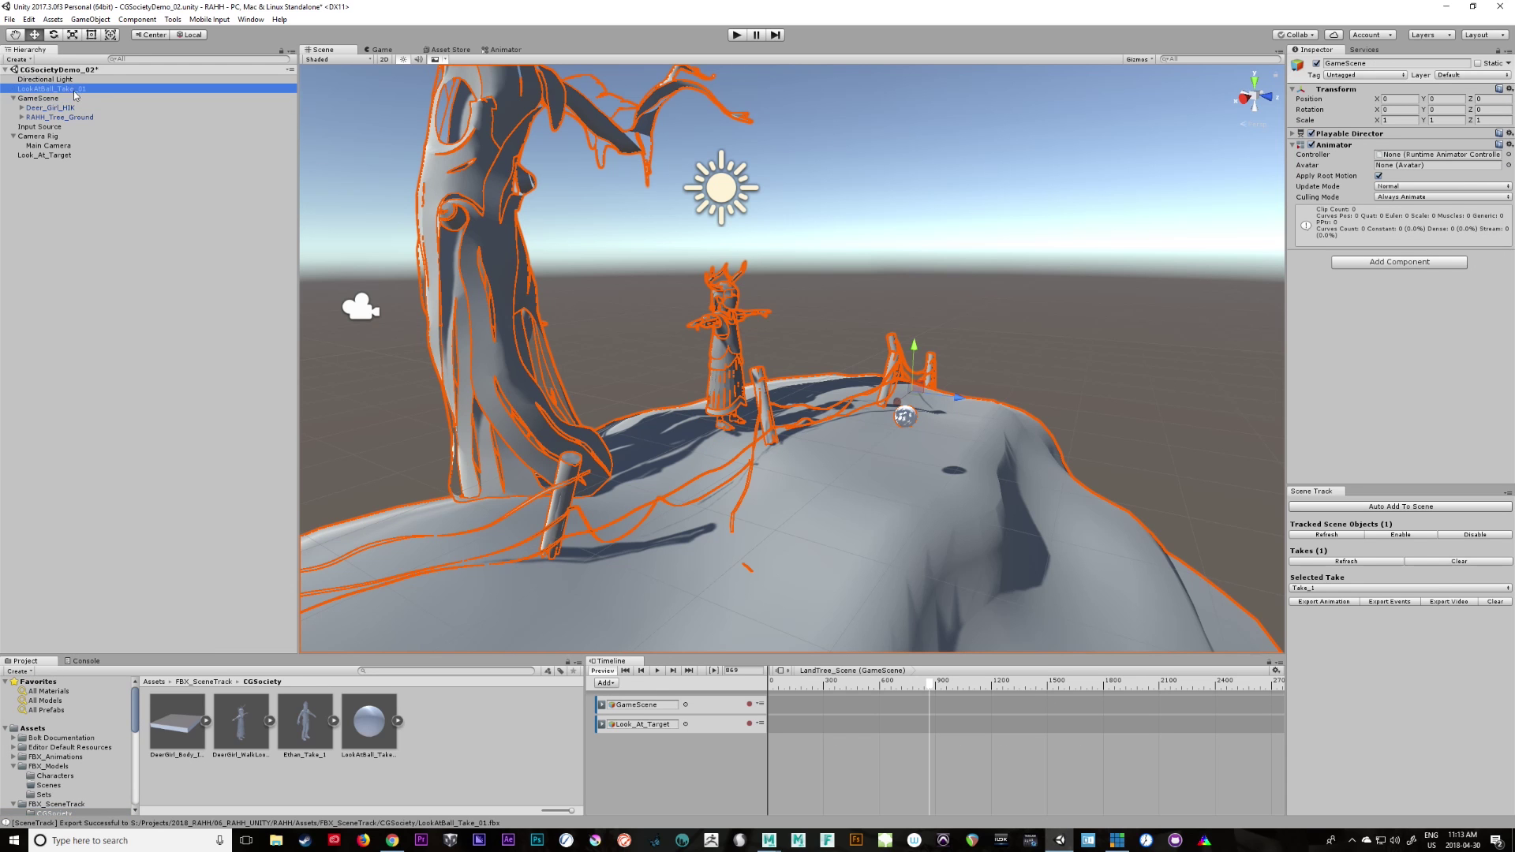
right_click(666, 780)
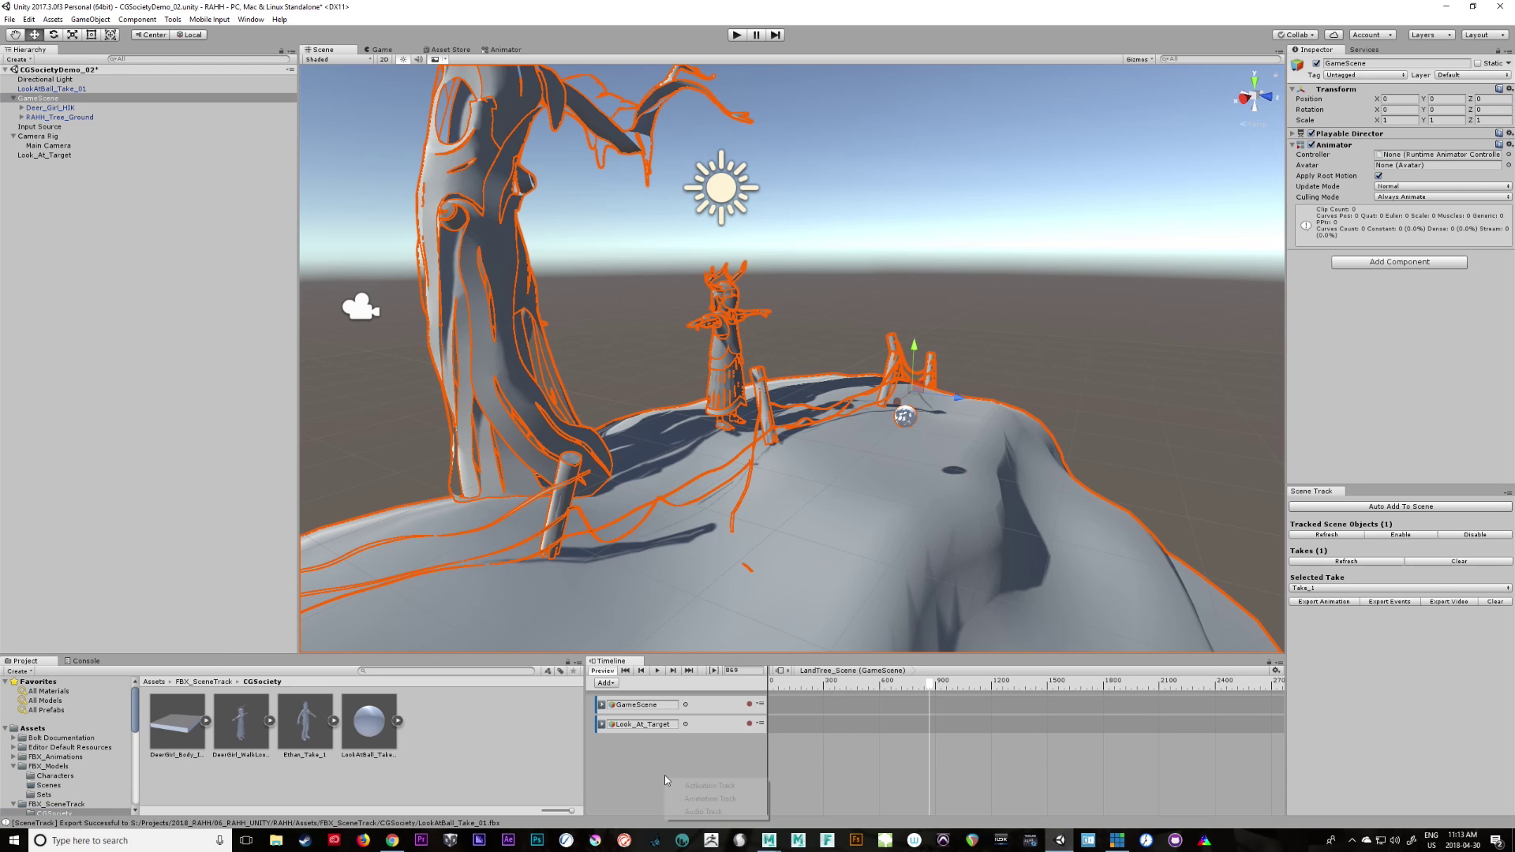
click(711, 799)
right_click(710, 726)
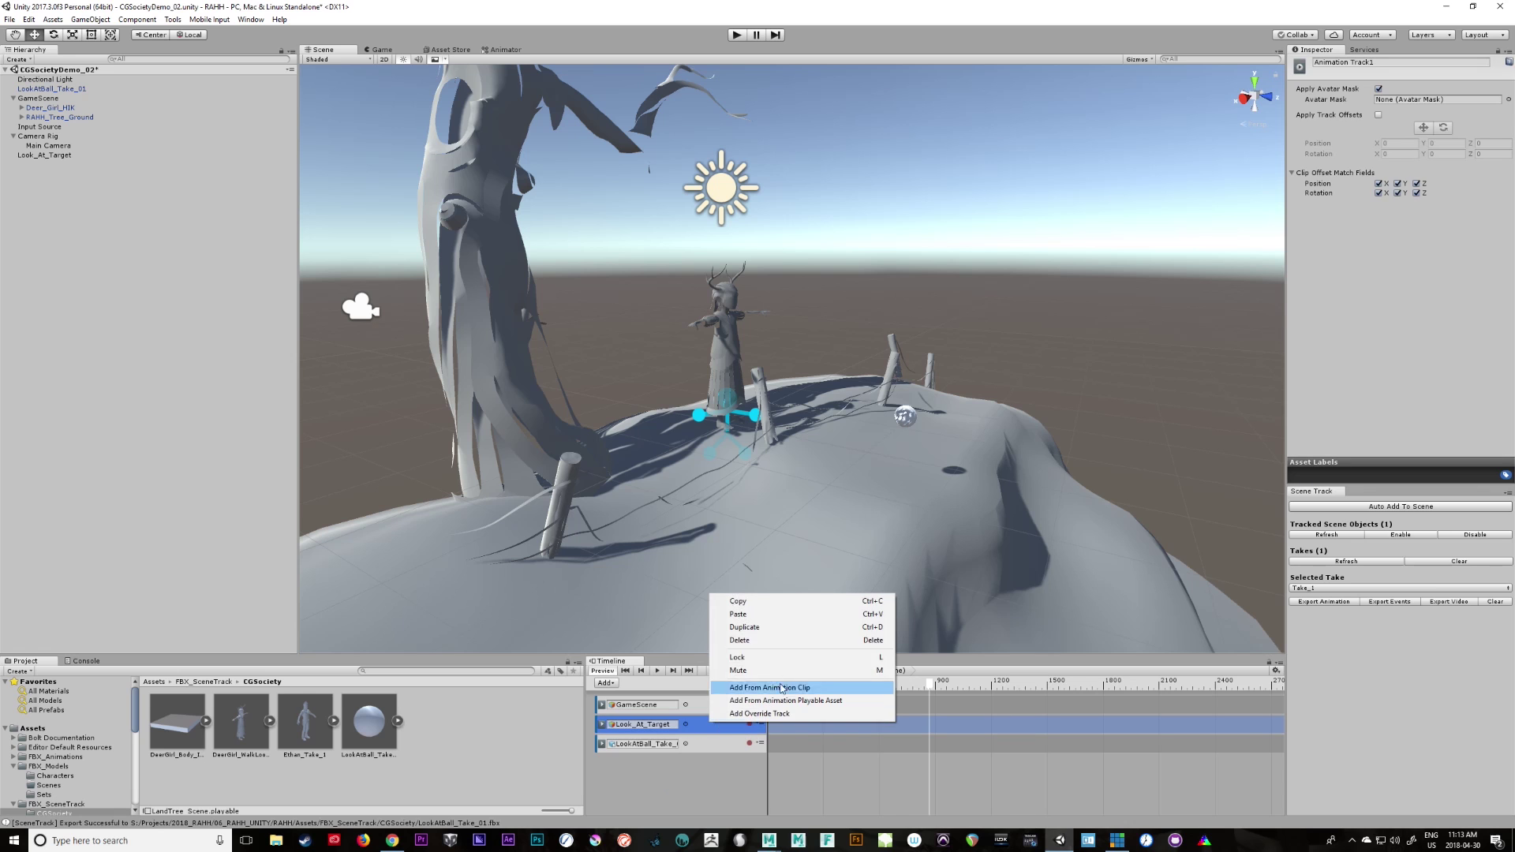
click(790, 640)
Place the LookAtBall_Take_01 Animation clip at frame 0 of its timeline track, and select LookAtBall_Take_01 in the scene
click(398, 721)
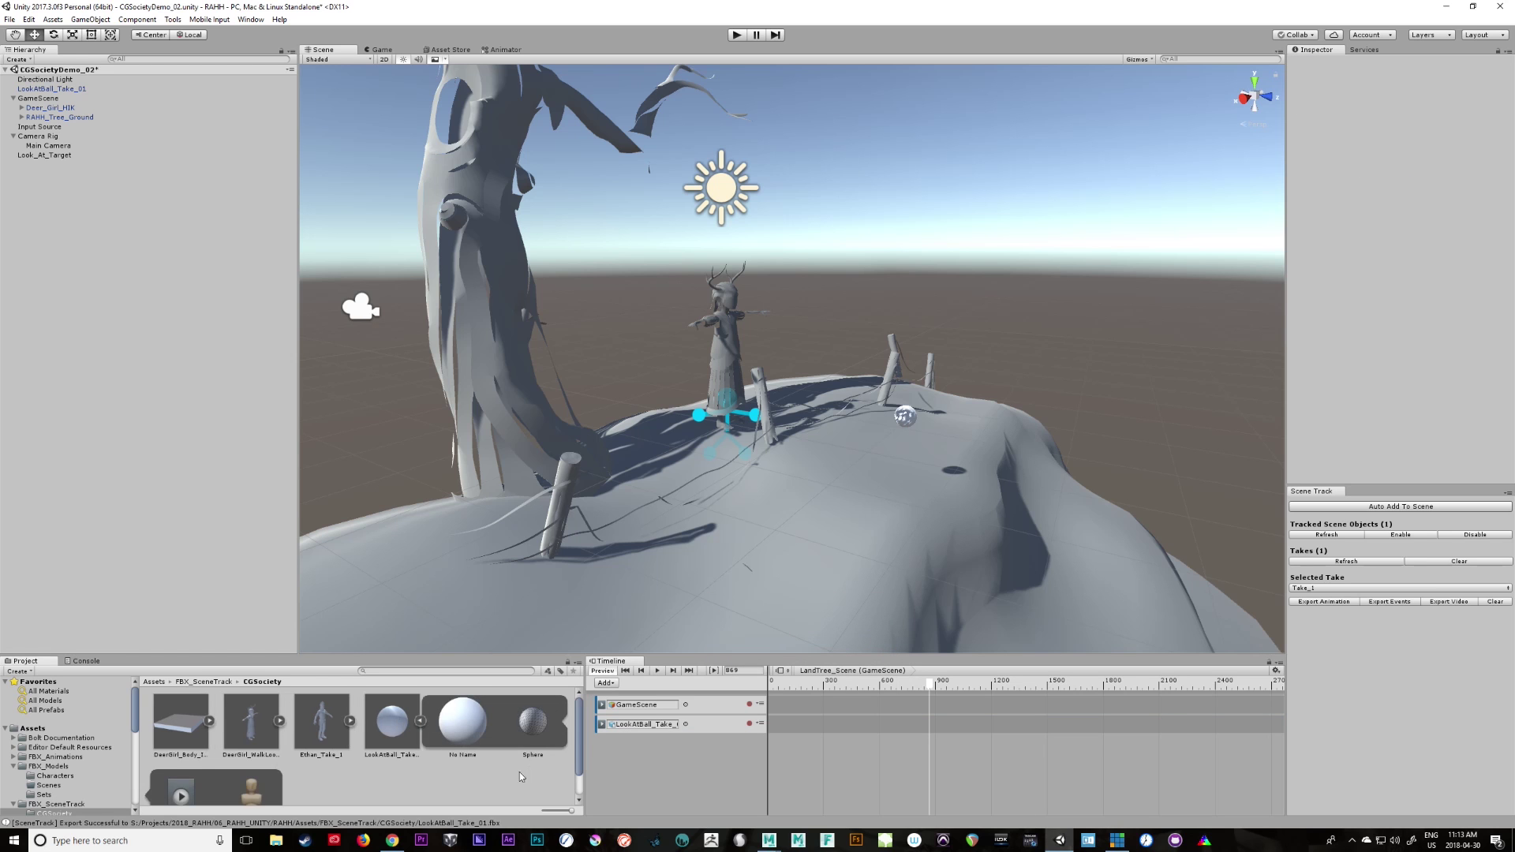
scroll(576, 742, down, 2)
drag(808, 741, 741, 744)
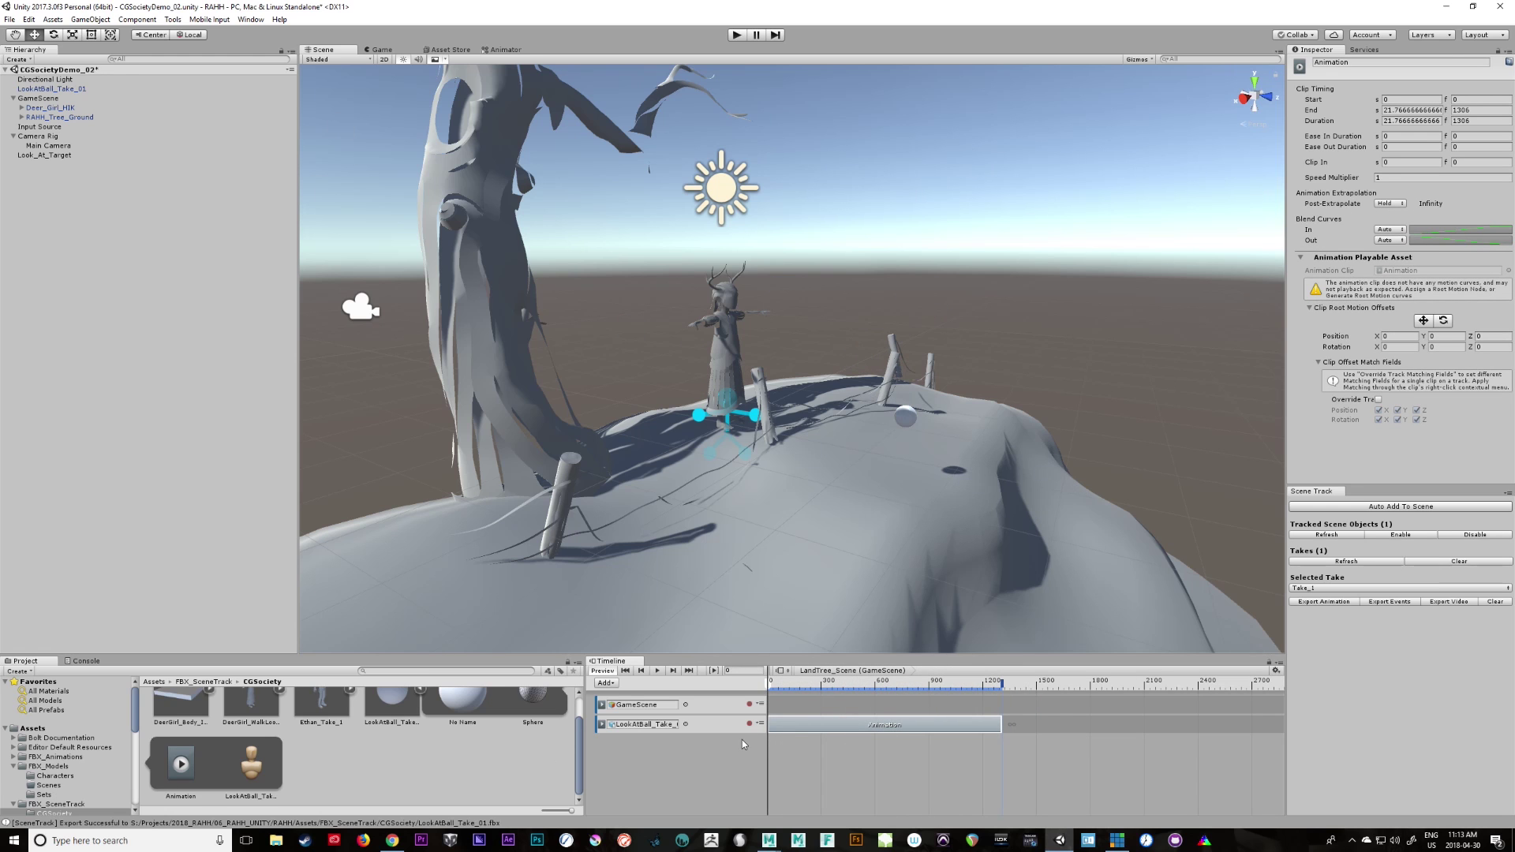
click(47, 155)
click(47, 89)
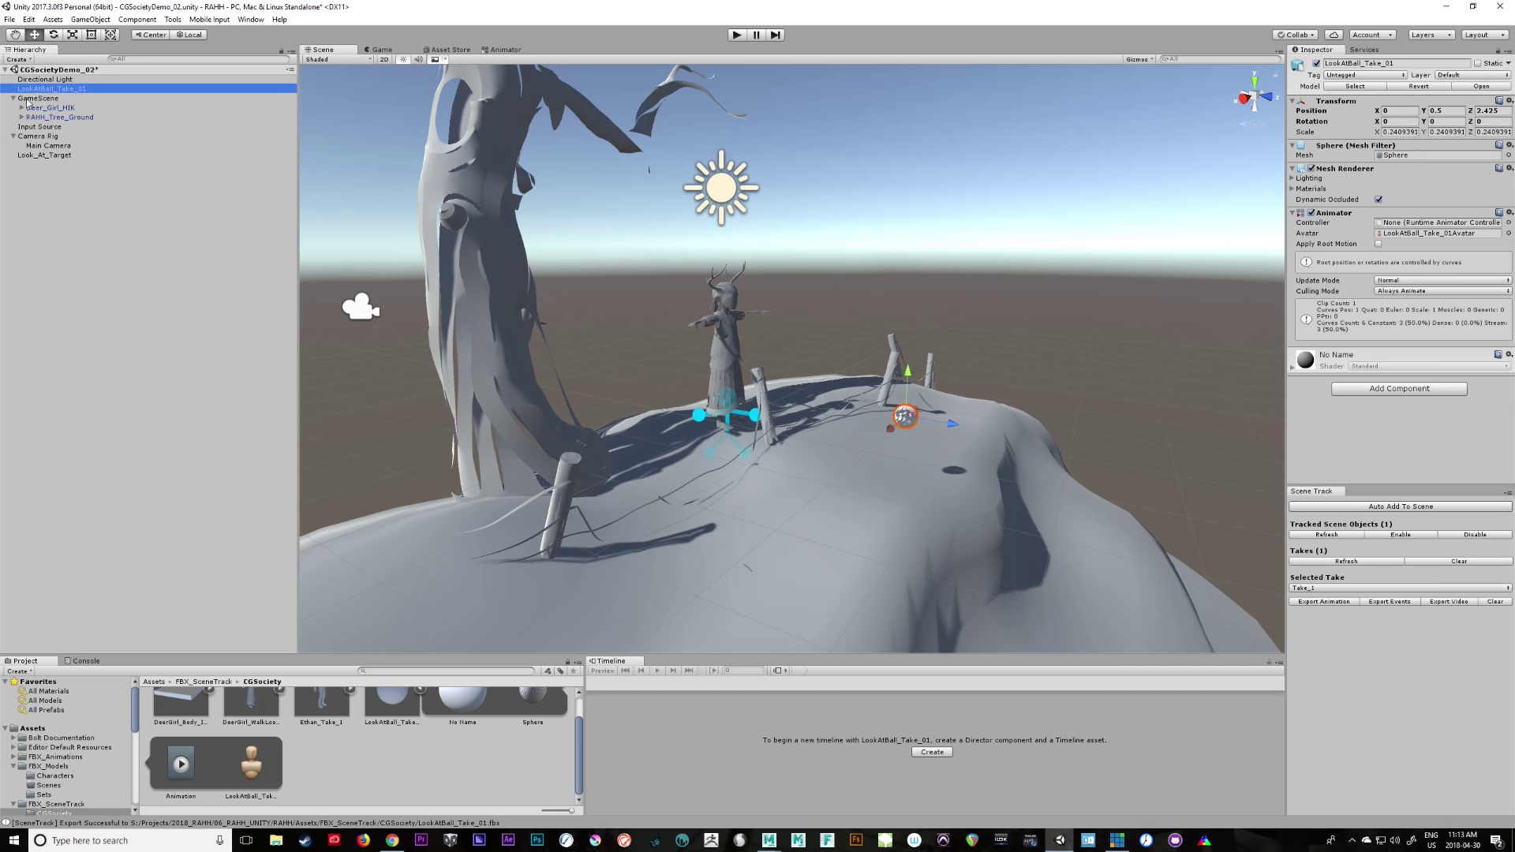
Nest LookAtBall_Take_01 under GameScene and move Look_At_Target back under Camera Rig
drag(49, 91, 48, 98)
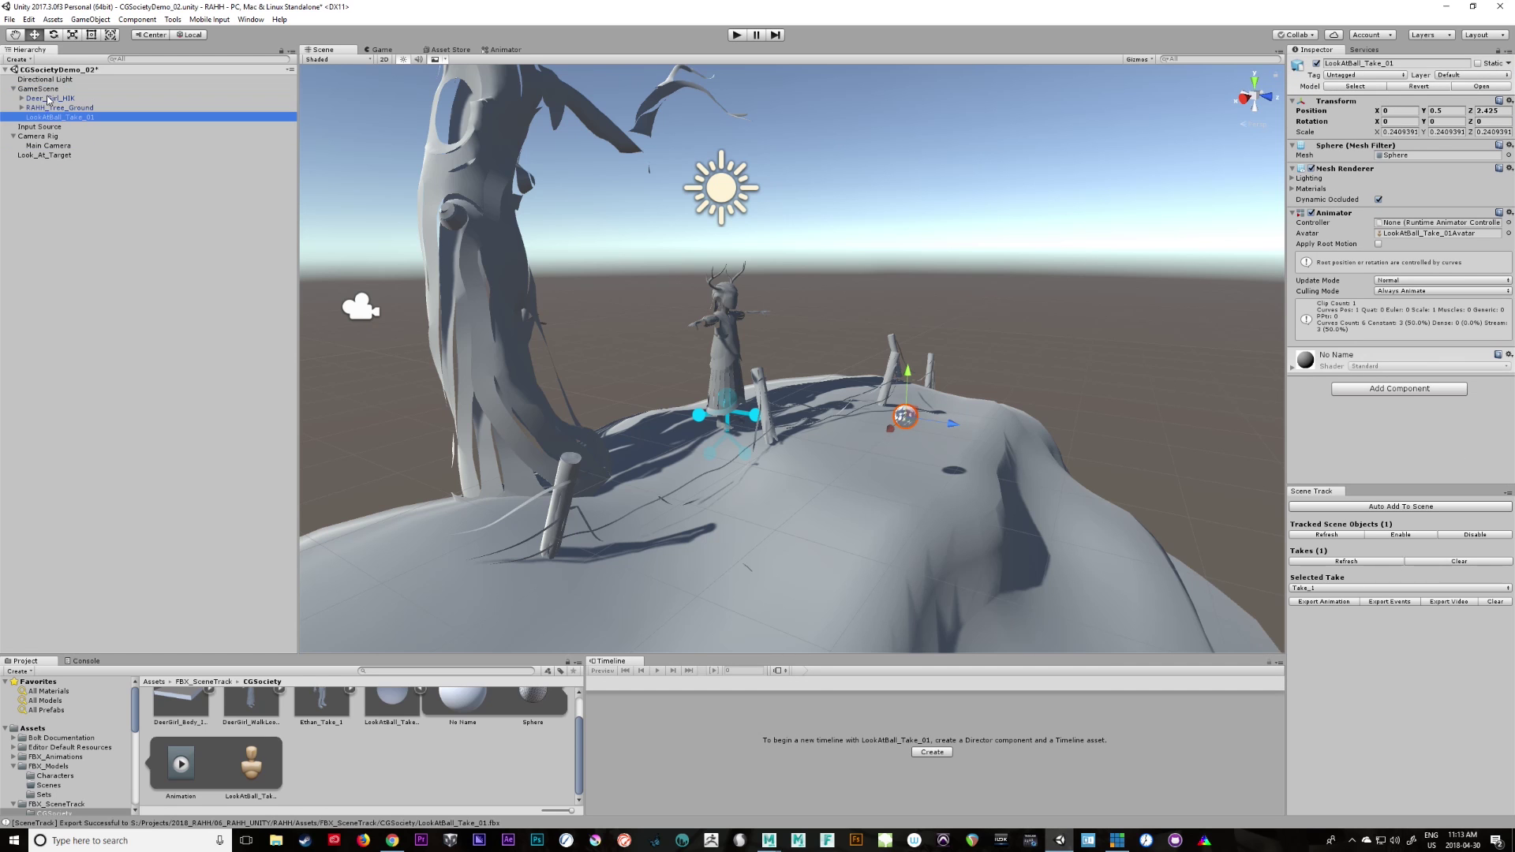
click(53, 157)
drag(54, 138, 52, 138)
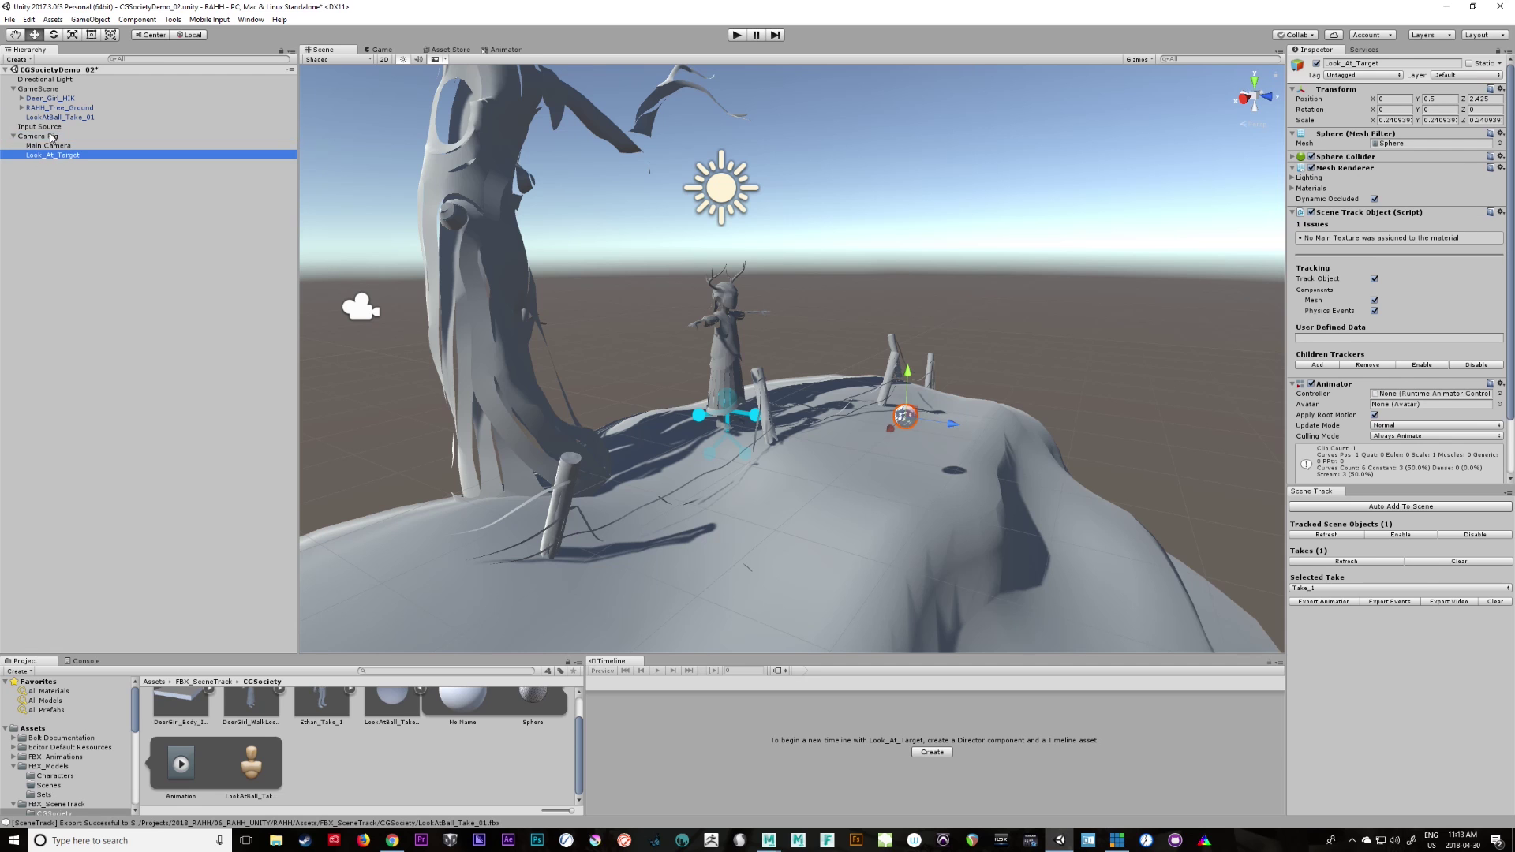
click(15, 136)
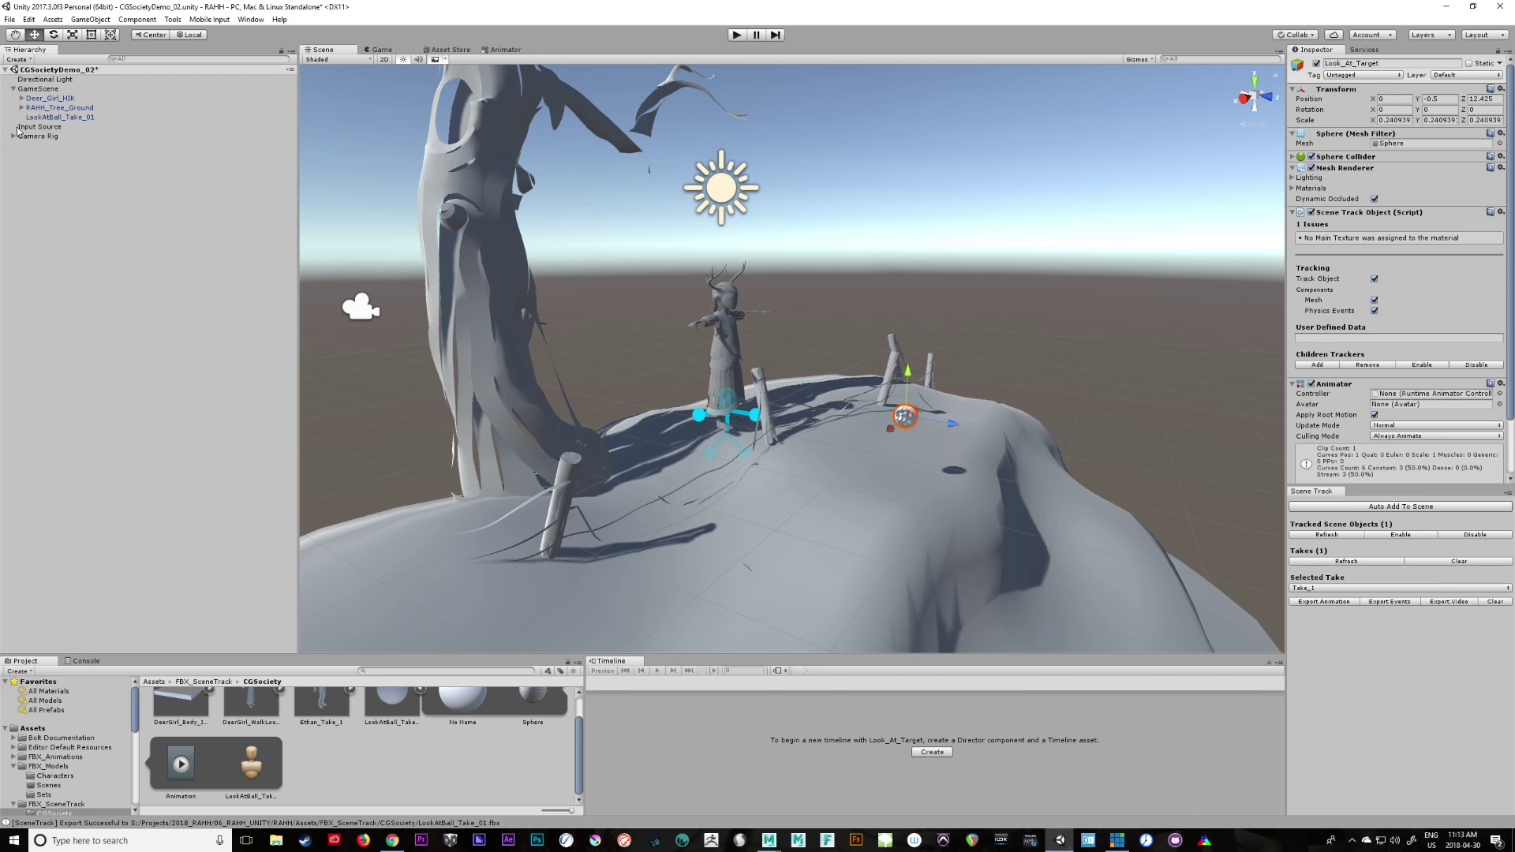
Assign LookAtBall_Take_01 as the Target of the Look At IK script on Deer_Girl_HIK
click(50, 90)
click(56, 100)
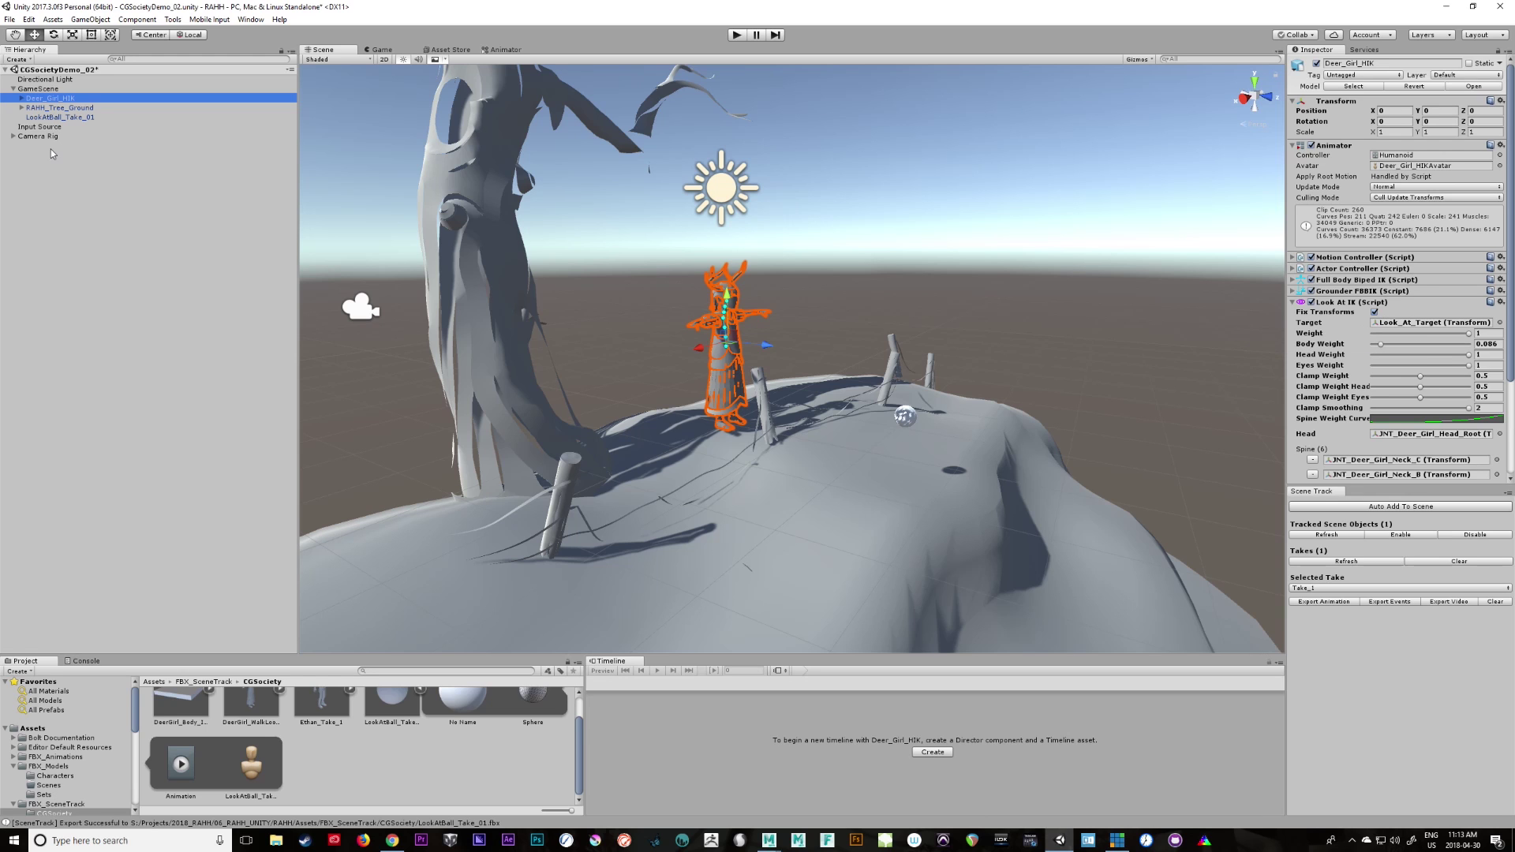
click(1498, 54)
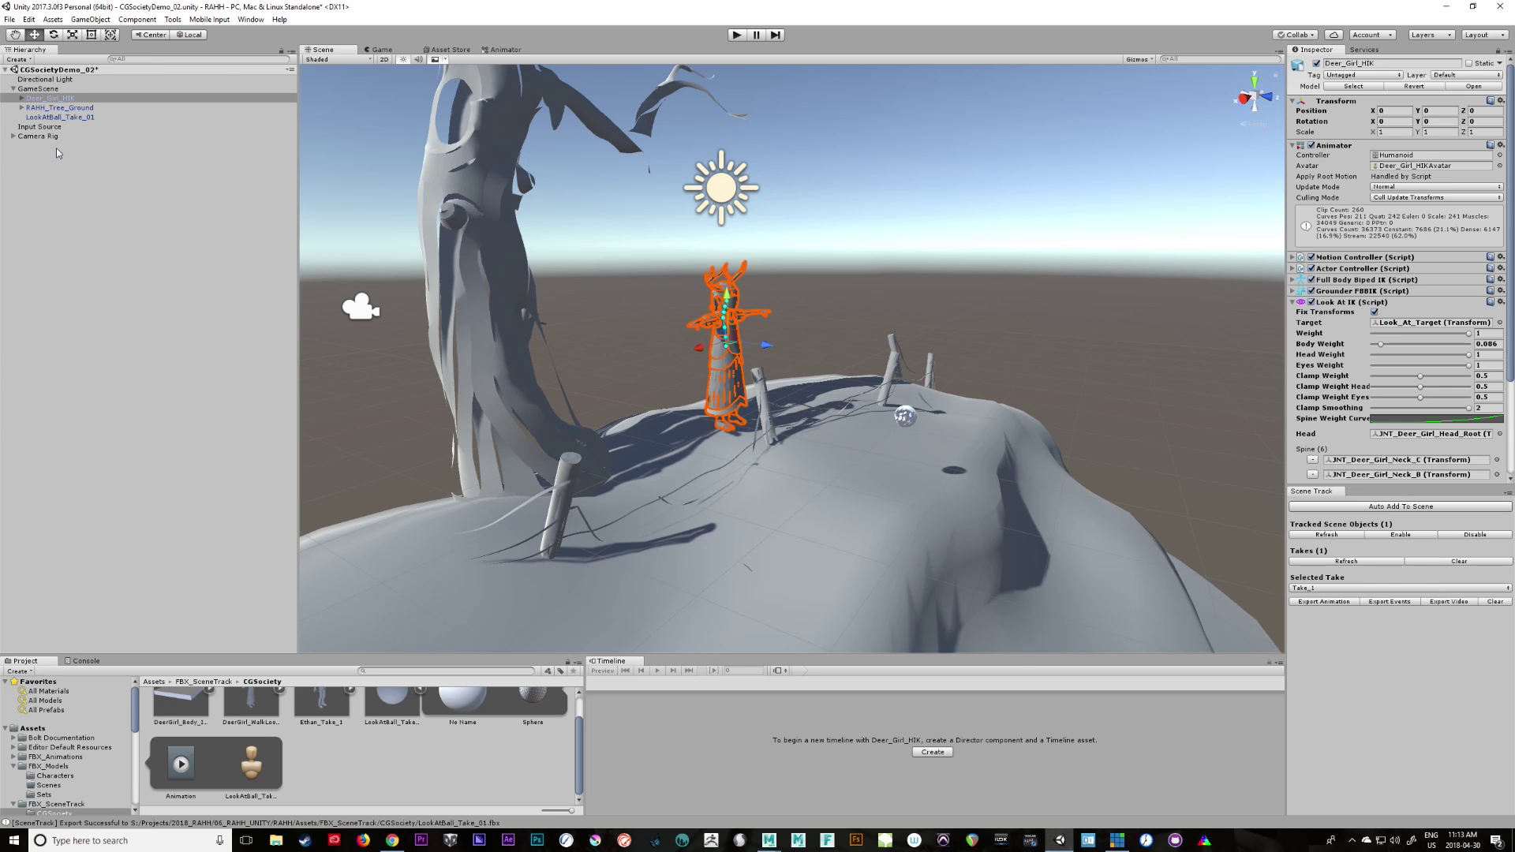
drag(45, 119, 1081, 378)
Play the scene, check in the Scene view how the deer girl's gaze follows the animated ball, and stop playback
click(735, 35)
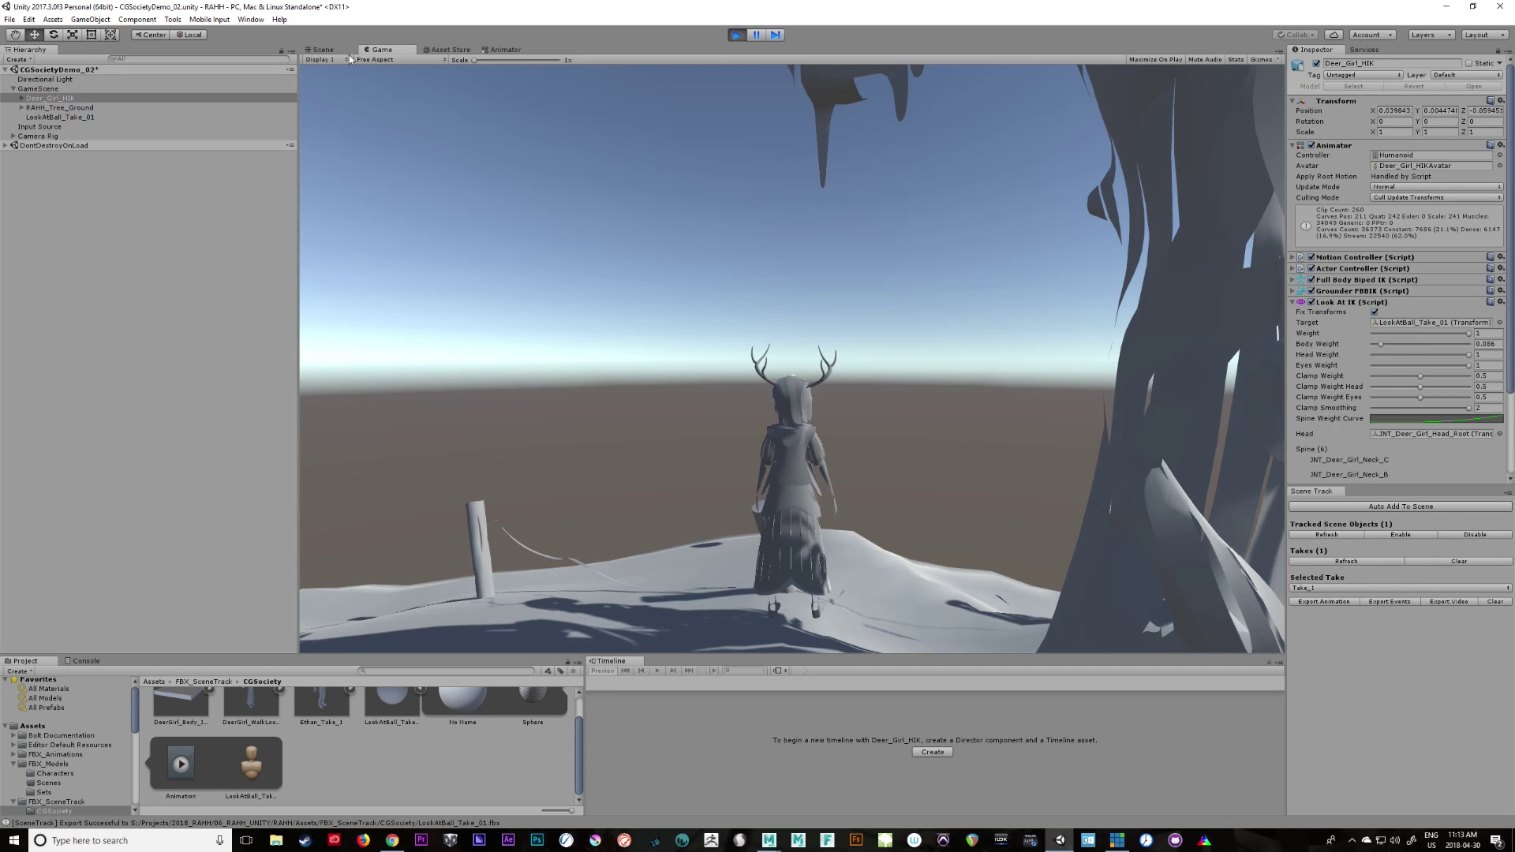
click(336, 59)
click(321, 50)
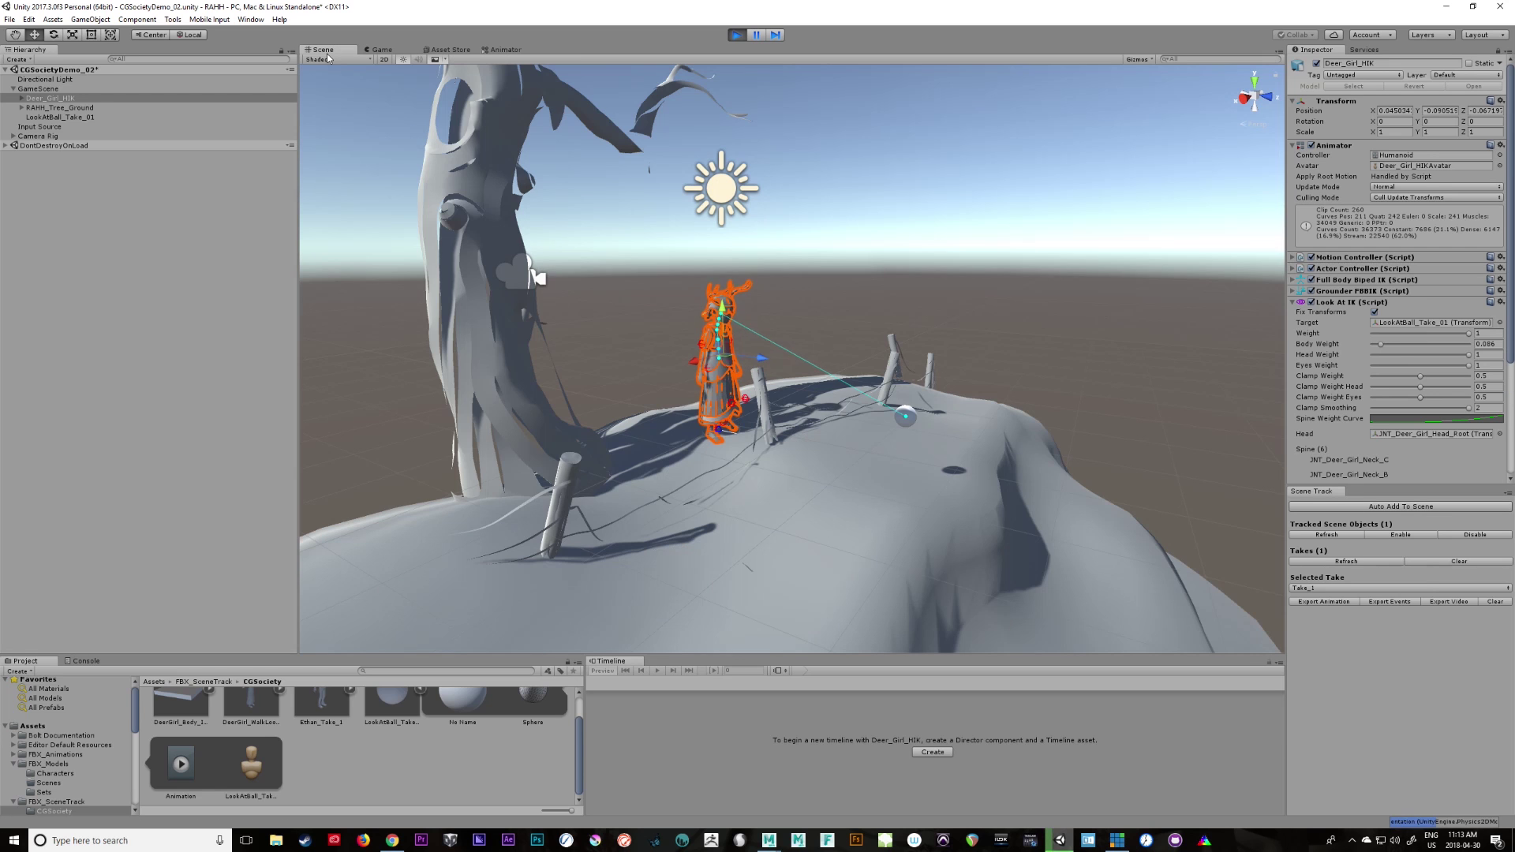
alt+drag(753, 552, 852, 551)
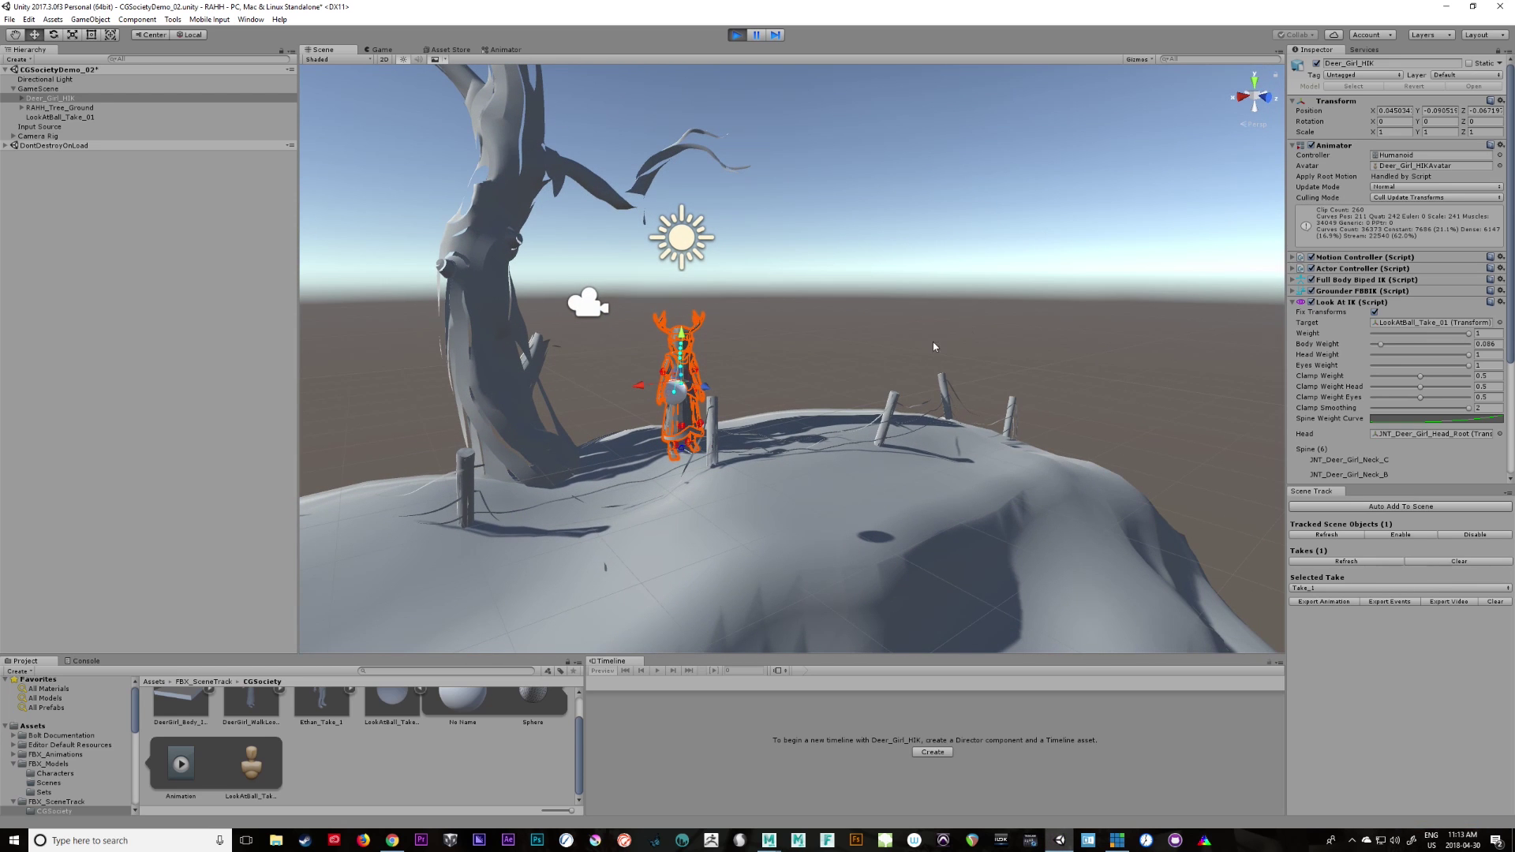
alt+drag(933, 344, 991, 456)
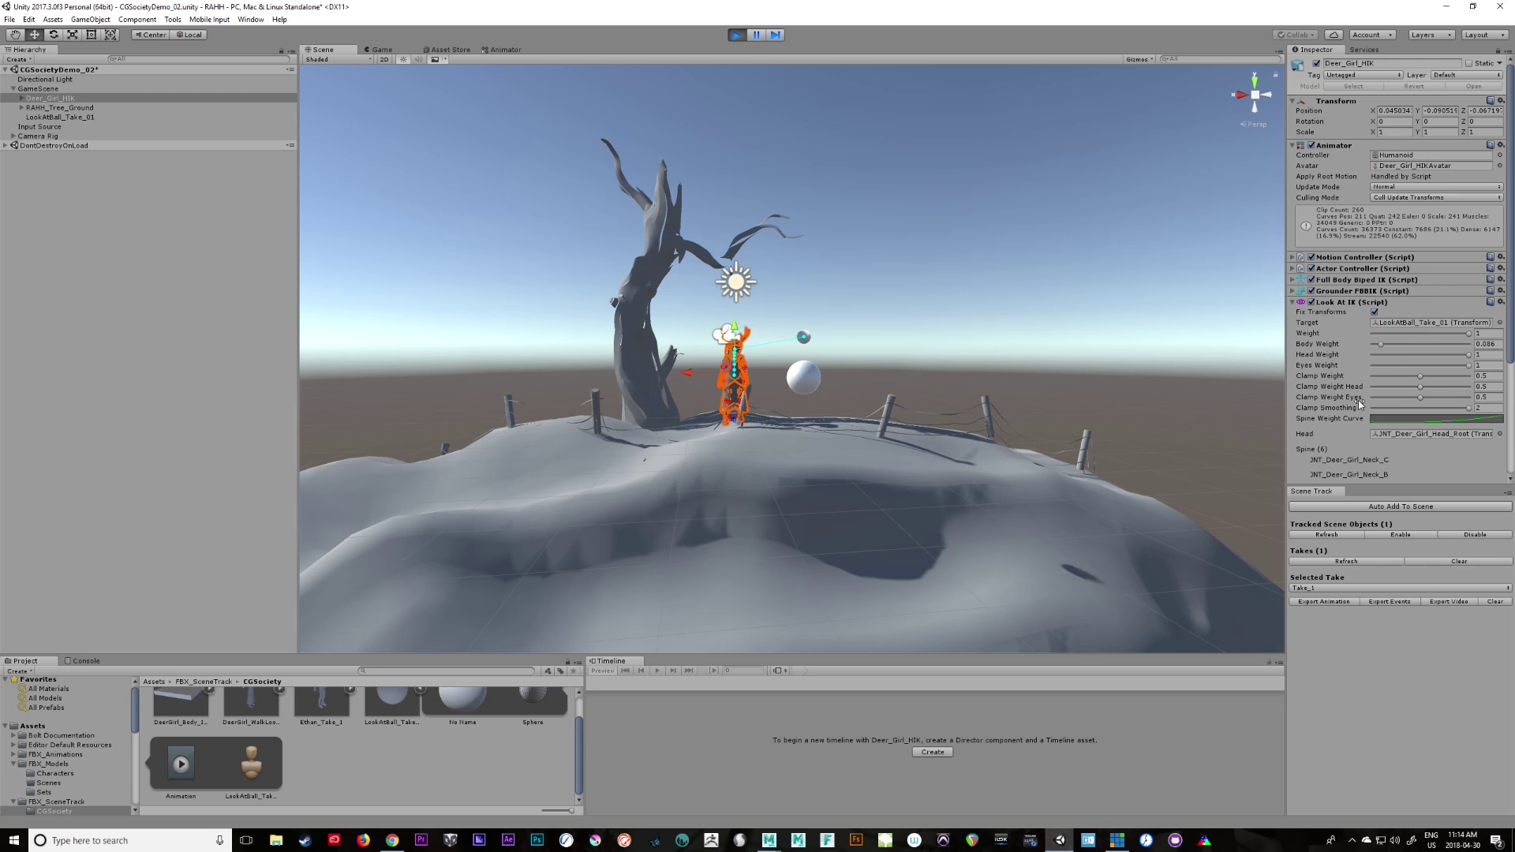
mouse_move(913, 501)
alt+mouse_down()
mouse_move(1085, 505)
mouse_move(853, 521)
mouse_move(906, 518)
alt+mouse_up()
click(736, 35)
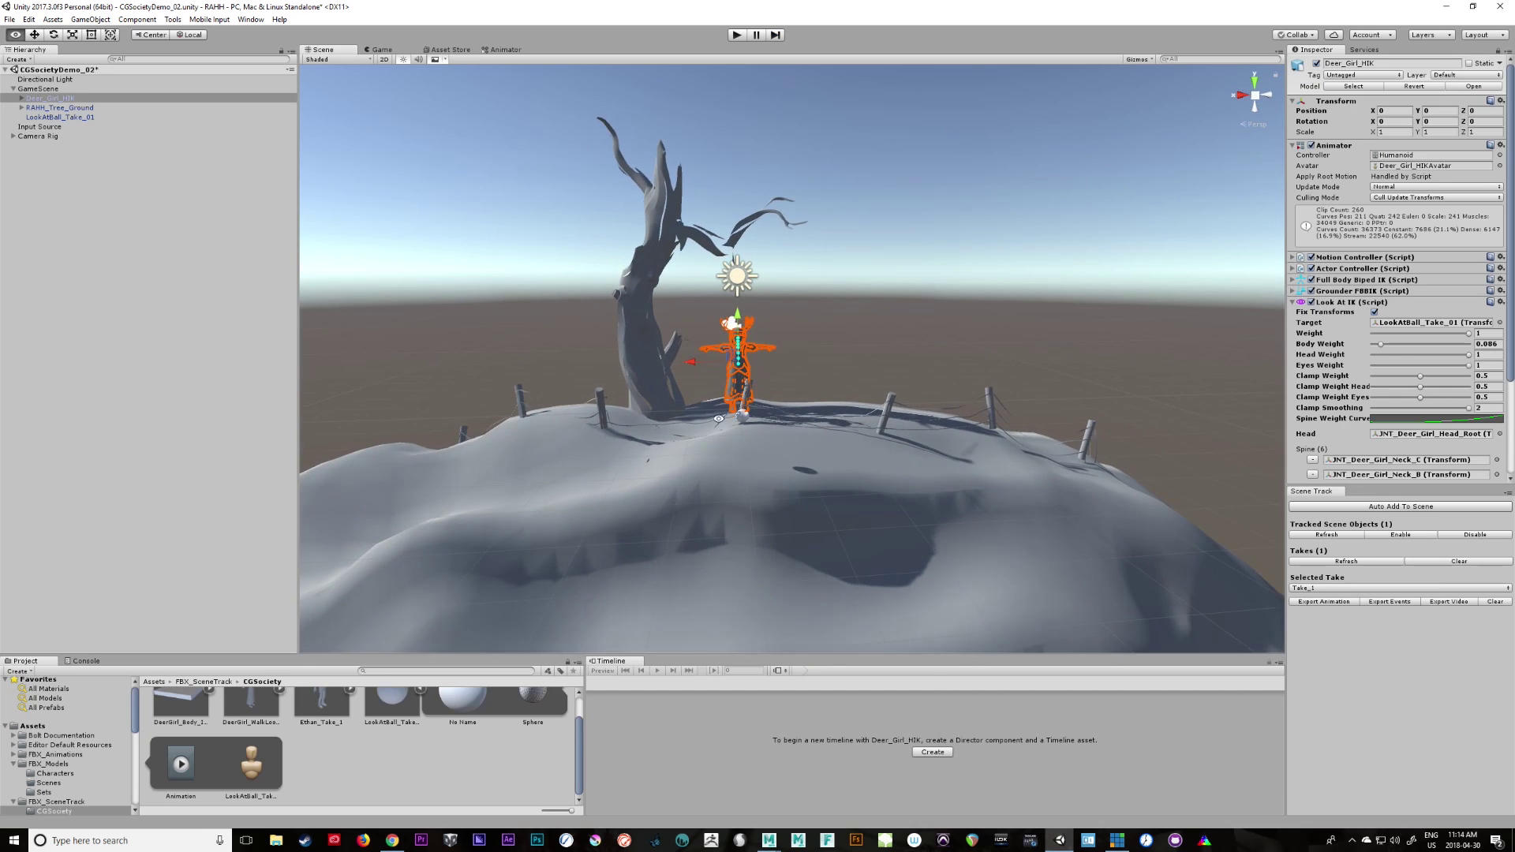
Create a new 3D cube in the scene beside the deer girl
alt+drag(718, 419, 743, 501)
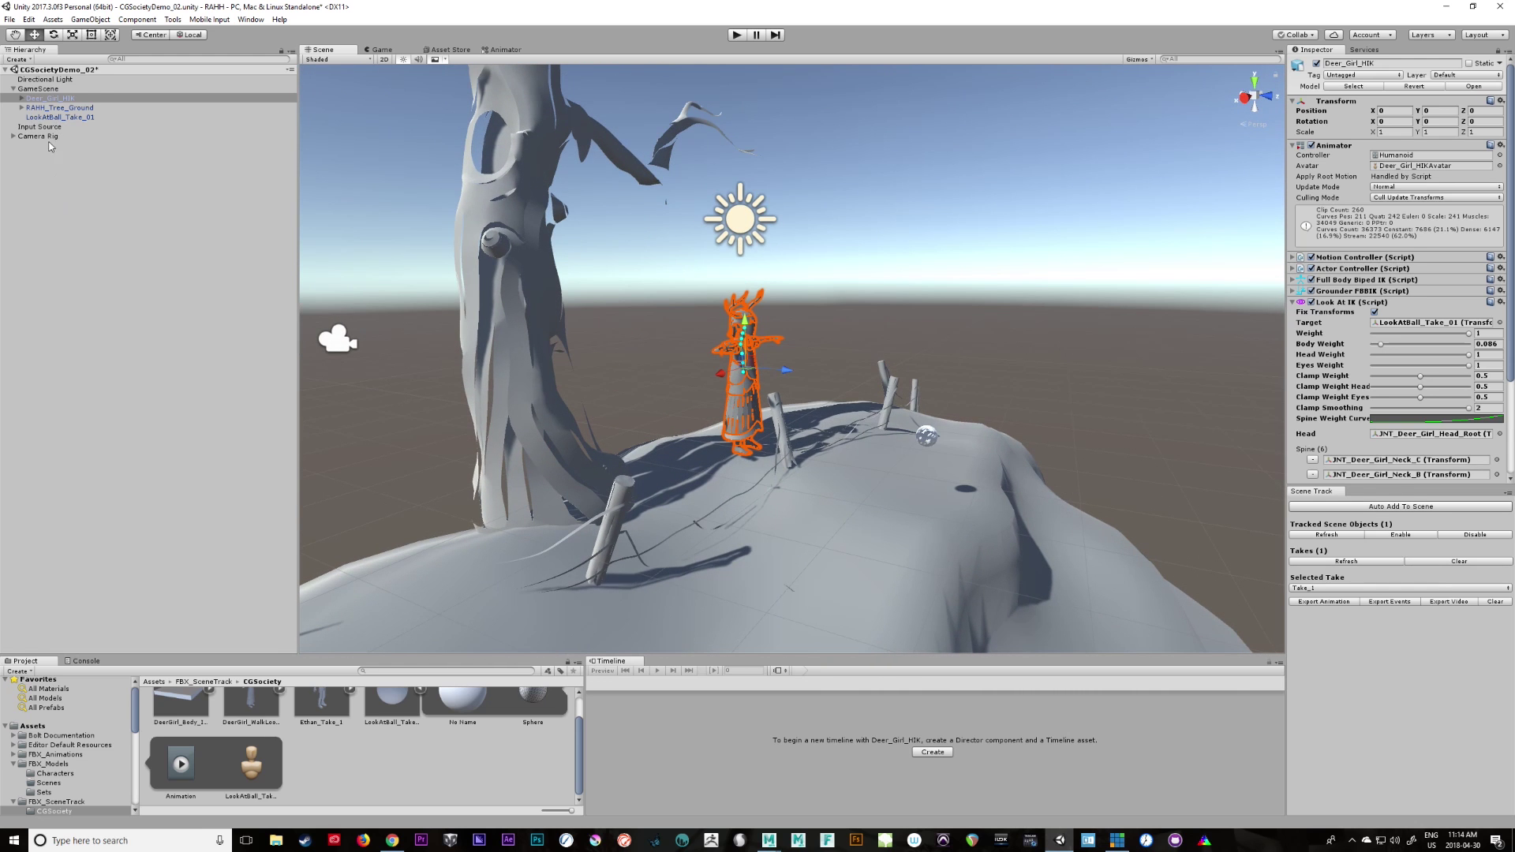
alt+drag(615, 513, 539, 479)
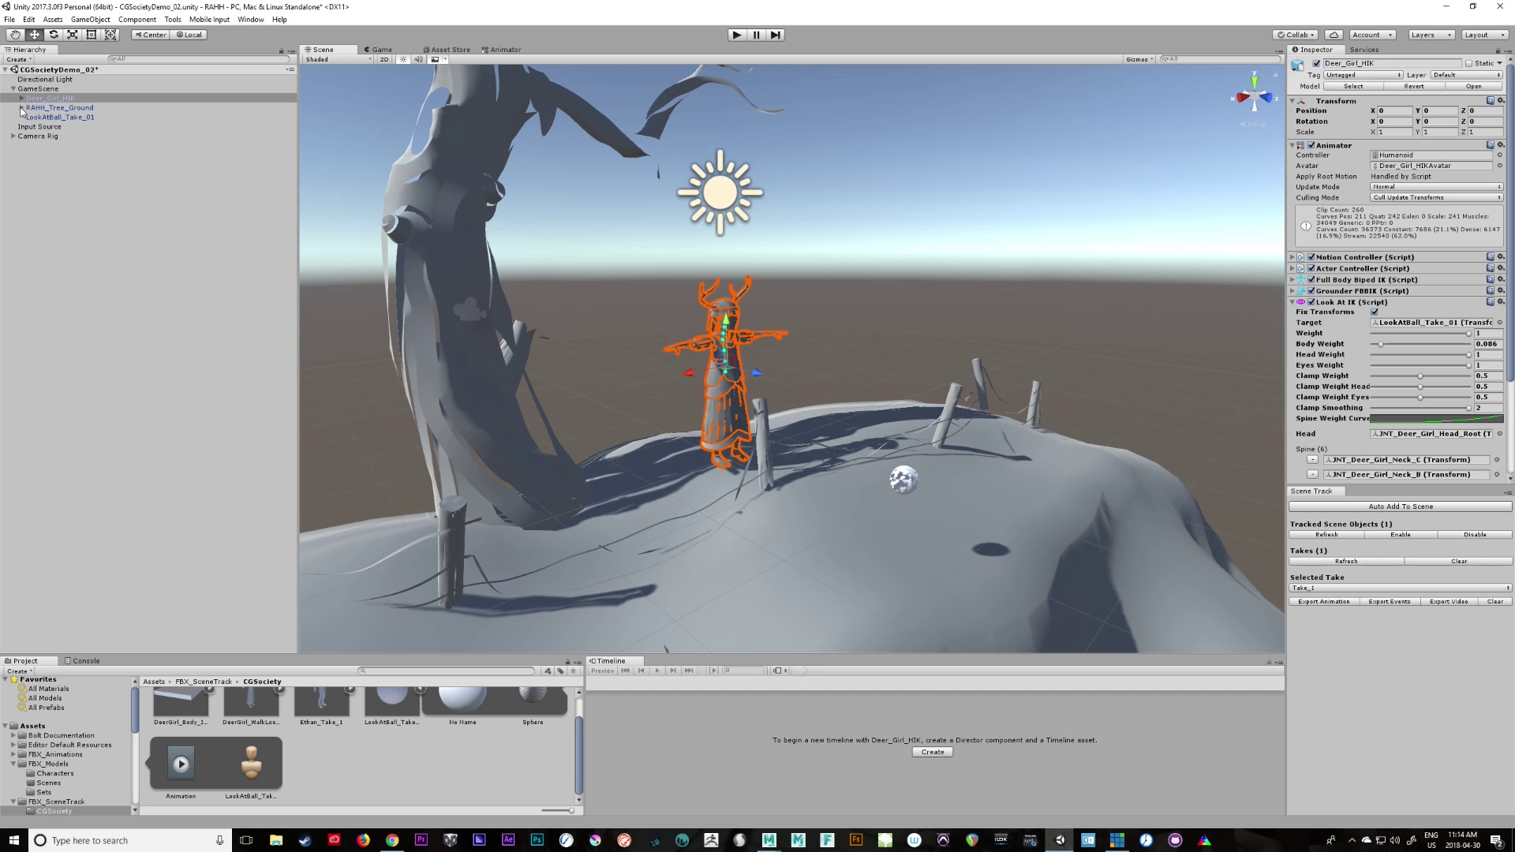
click(21, 108)
click(22, 108)
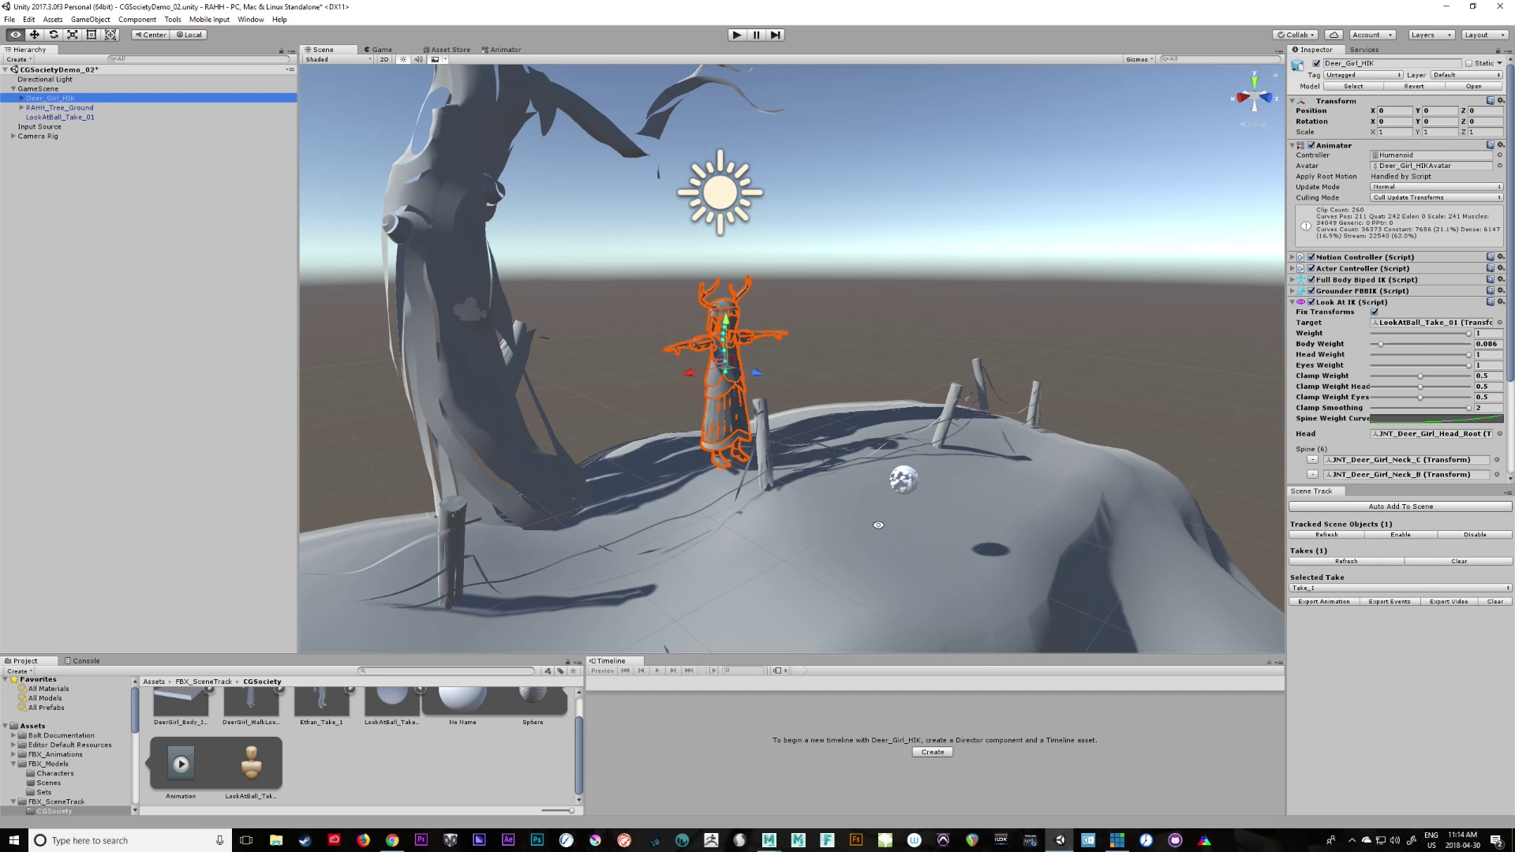
alt+drag(878, 525, 710, 513)
alt+right_drag(711, 512, 1147, 608)
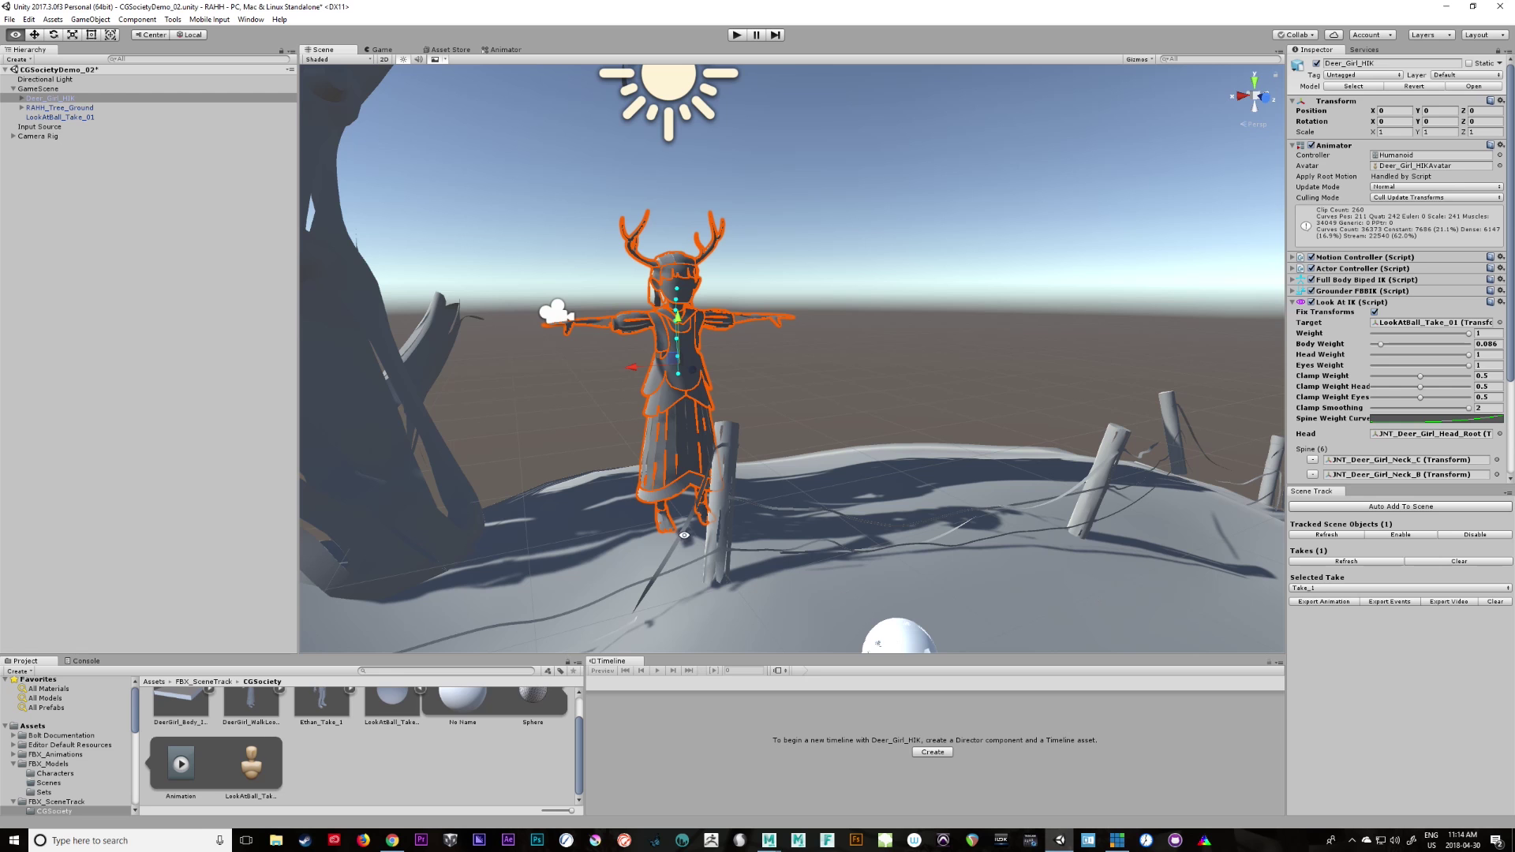
click(90, 19)
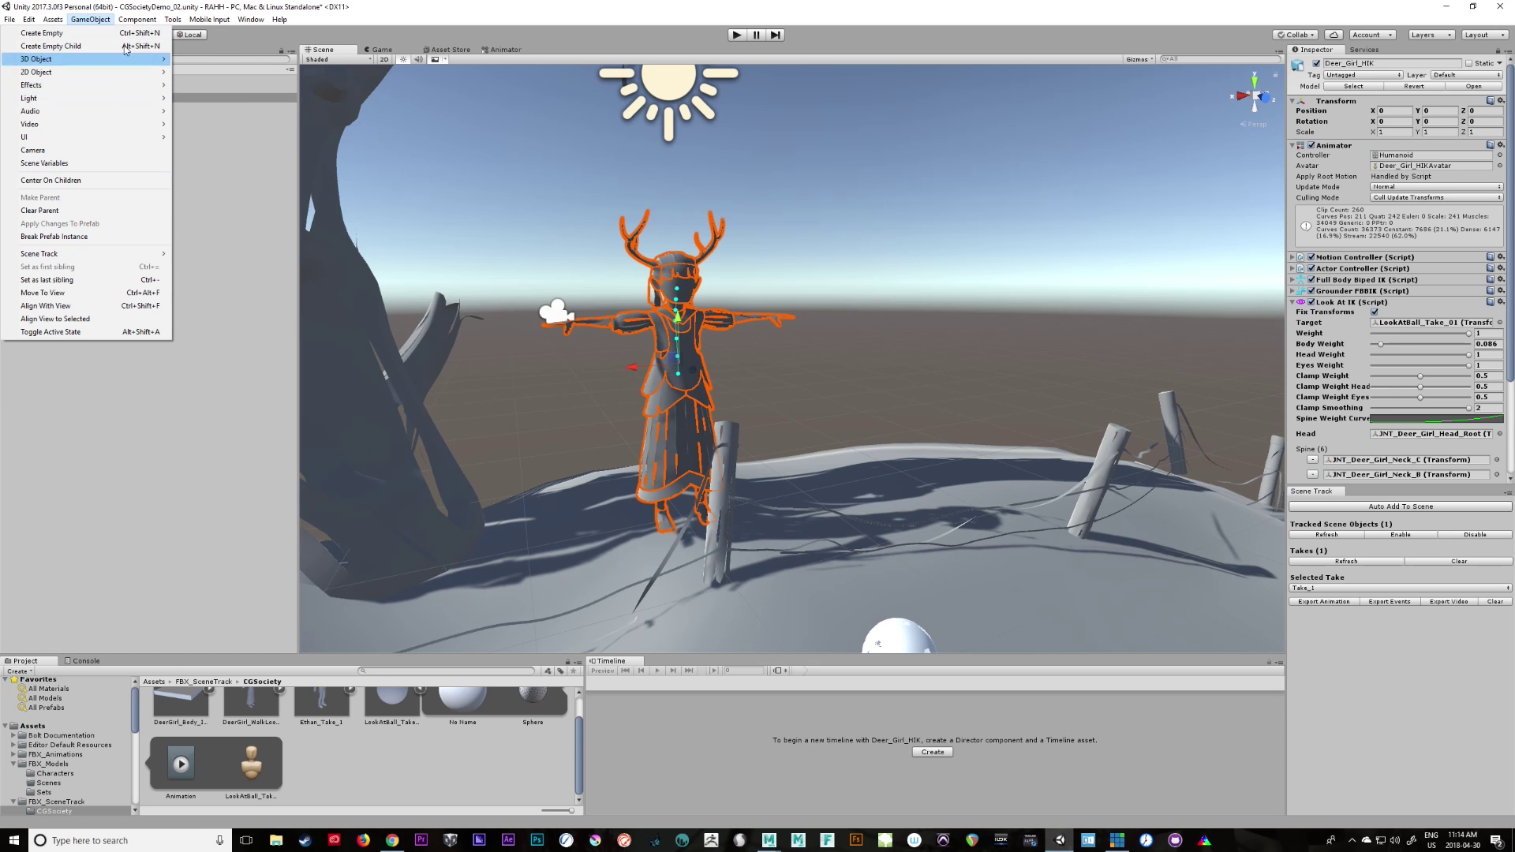
mouse_move(79, 56)
click(202, 59)
Set the cube's position to 0, 0, 0 and its Y scale to 0.1
click(1401, 100)
text(0)
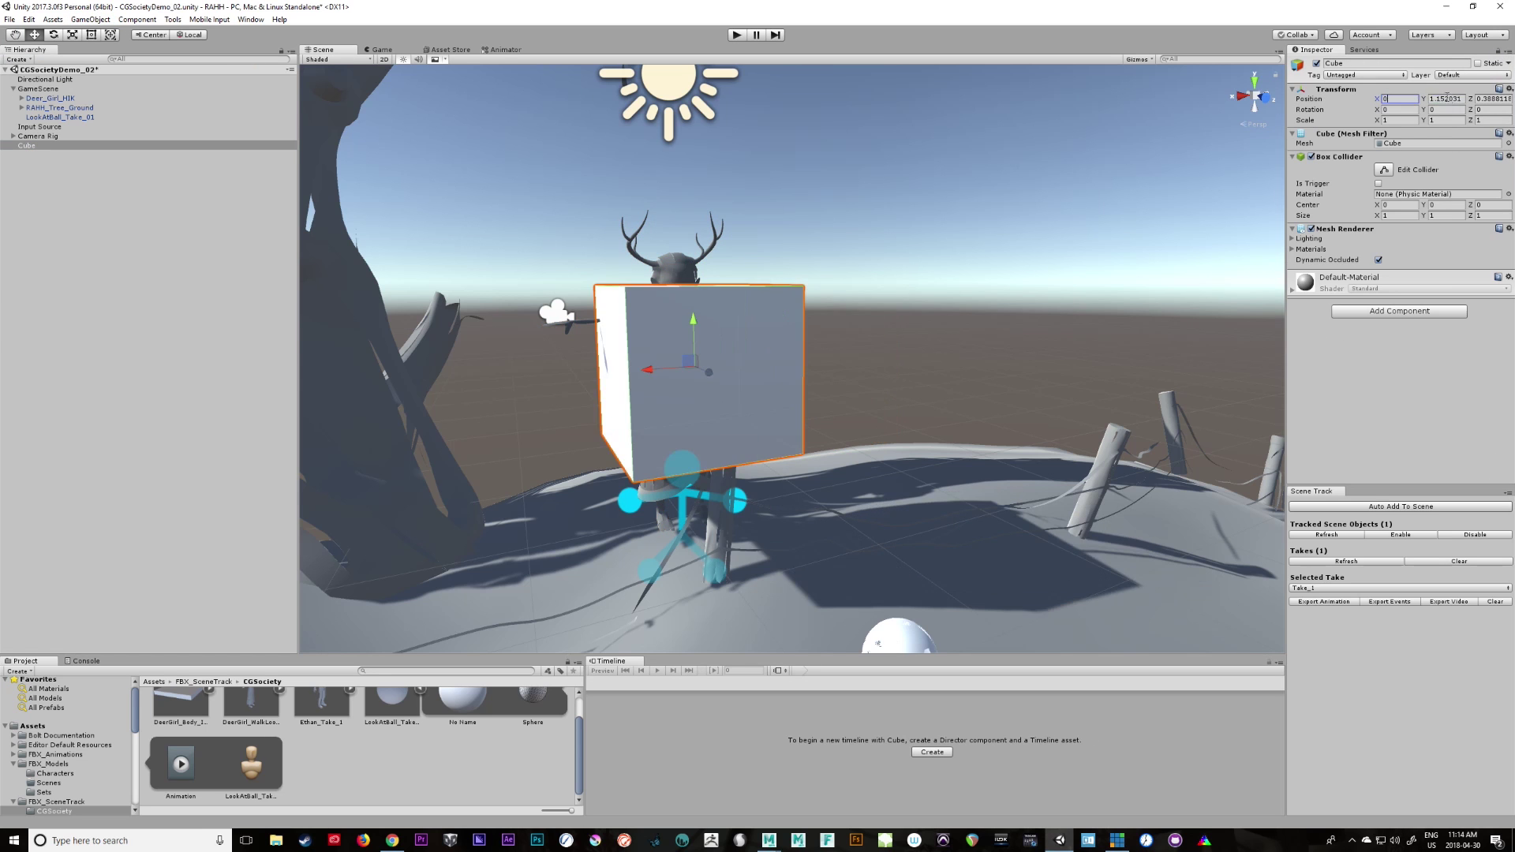
key(Tab)
text(0)
key(Tab)
text(0)
key(Tab)
key(Tab)
key(Tab)
key(Tab)
key(Tab)
text(.2)
key(BackSpace)
text(1)
key(Return)
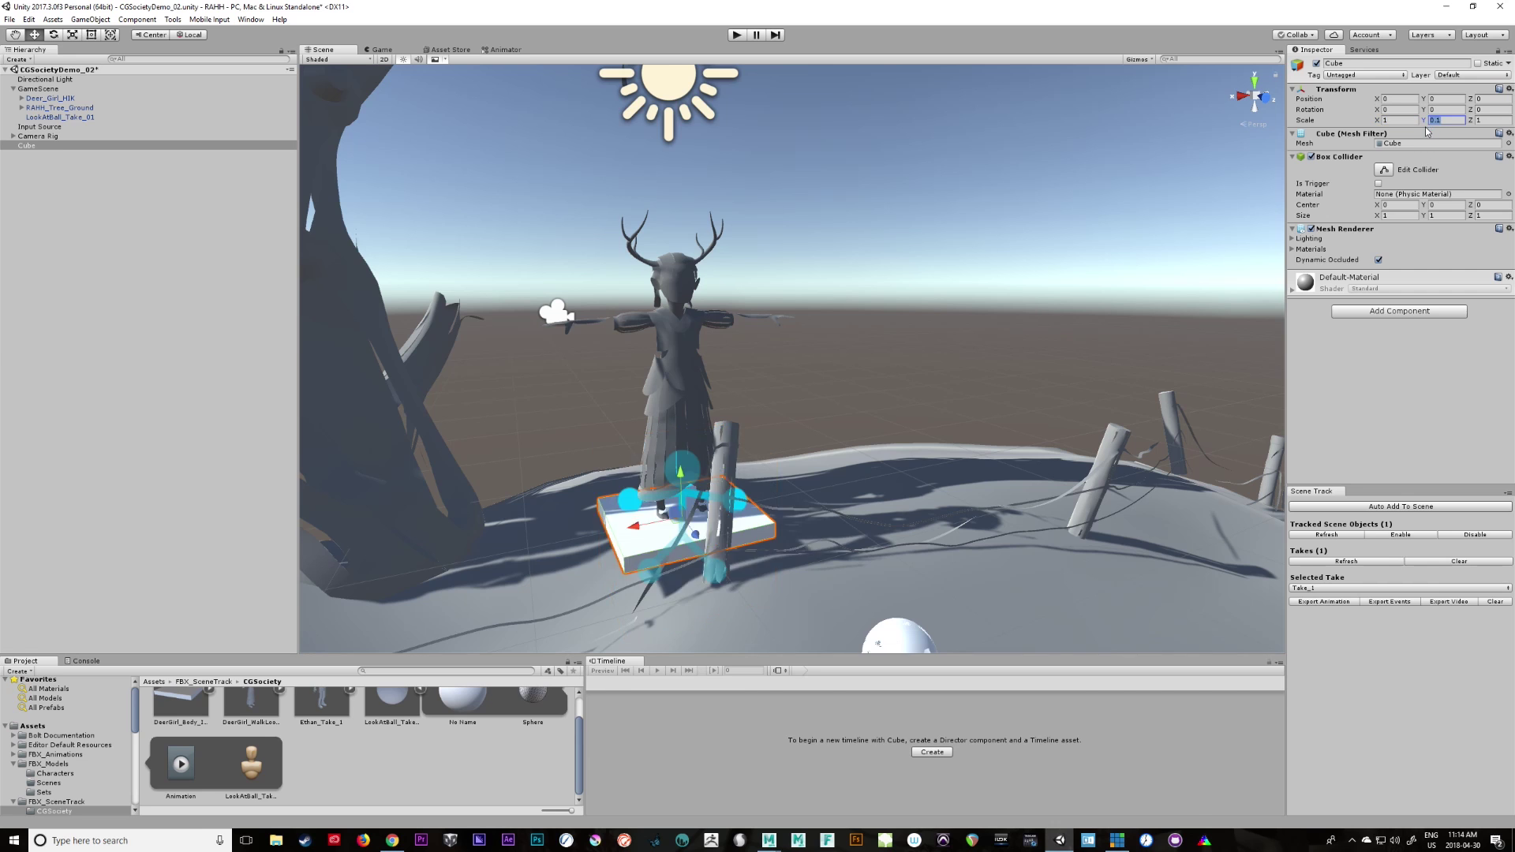
Parent the cube to the JNT_Deer_Girl_Spine_B joint inside the Deer_Girl_HIK rig hierarchy
alt+drag(789, 426, 884, 430)
alt+right_drag(884, 430, 981, 429)
click(39, 89)
click(55, 99)
alt+drag(820, 406, 683, 396)
click(23, 98)
click(68, 117)
click(68, 108)
click(50, 99)
click(1292, 280)
alt+right_drag(684, 395, 708, 477)
click(87, 108)
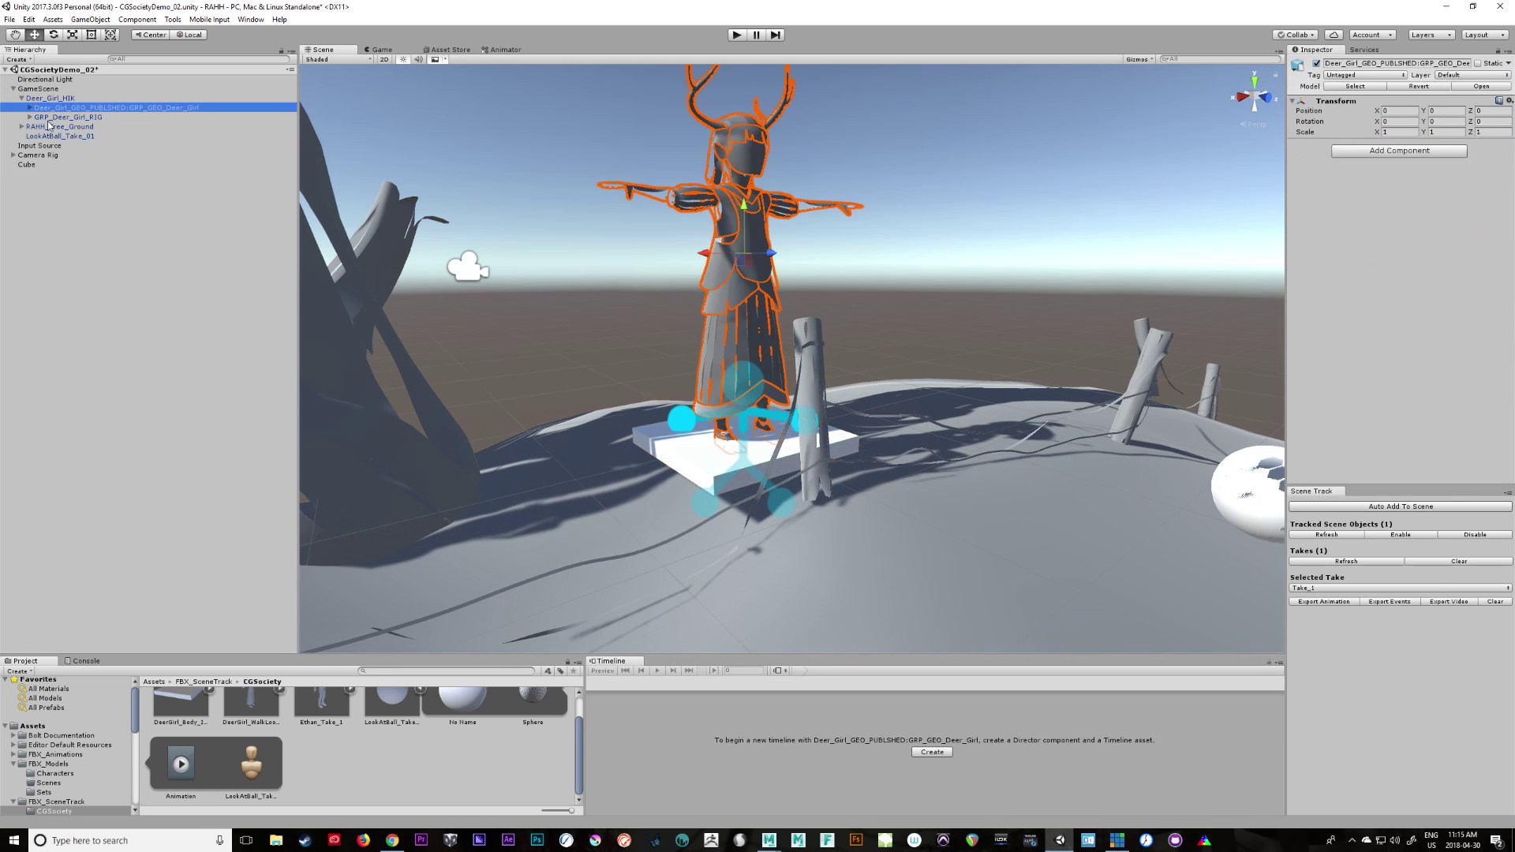
click(83, 118)
click(30, 118)
click(38, 127)
click(91, 127)
click(106, 137)
click(122, 146)
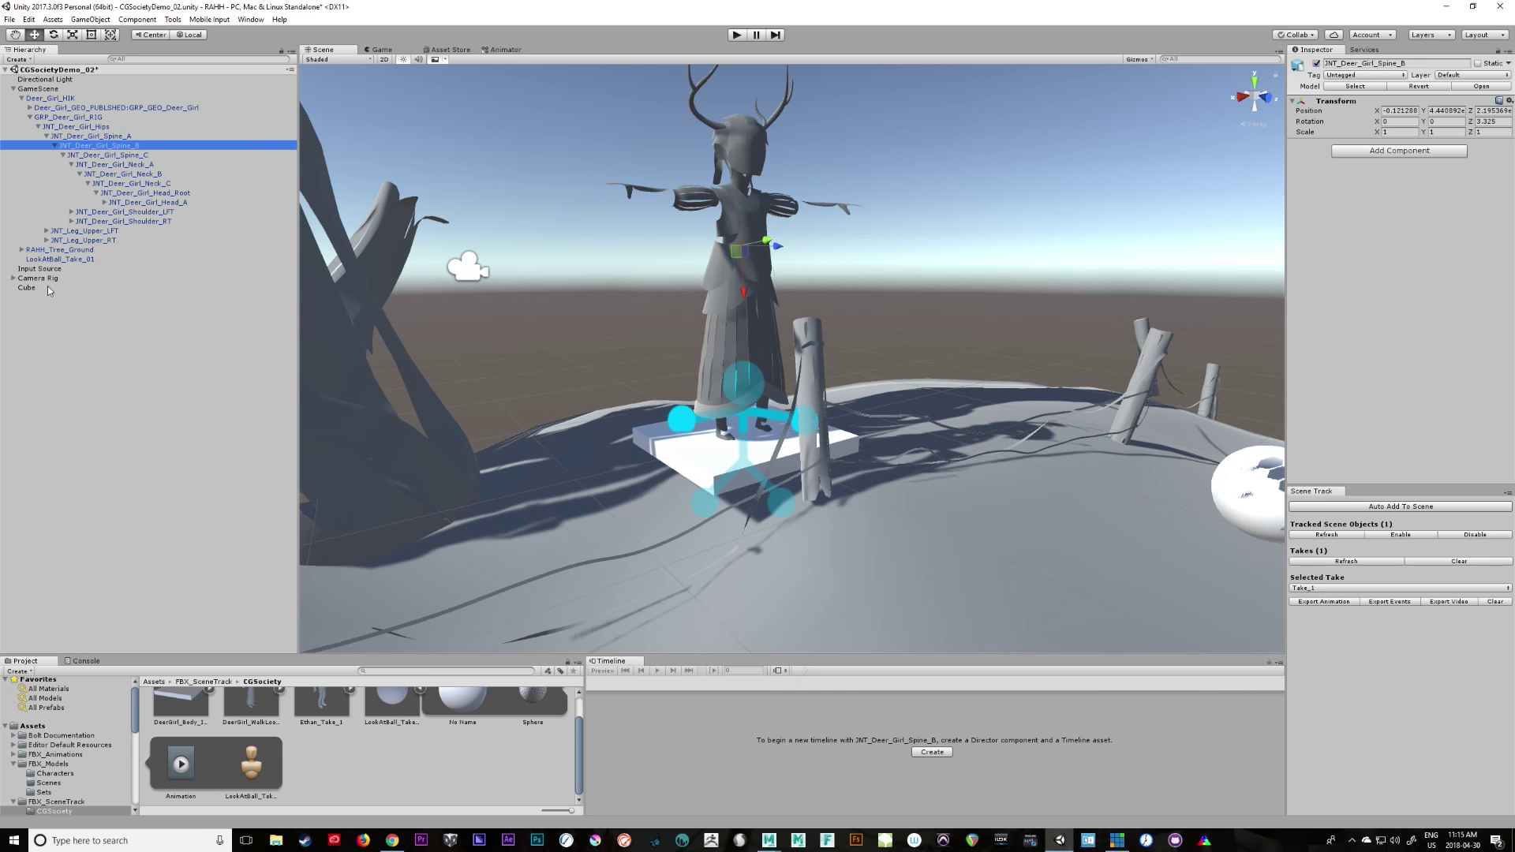
drag(32, 288, 99, 146)
Reset the cube's local position and rotation to 0 on all axes so it sits on the spine joint
click(1399, 99)
text(0)
key(Tab)
text(0)
click(1459, 110)
text(0)
key(shift+Tab)
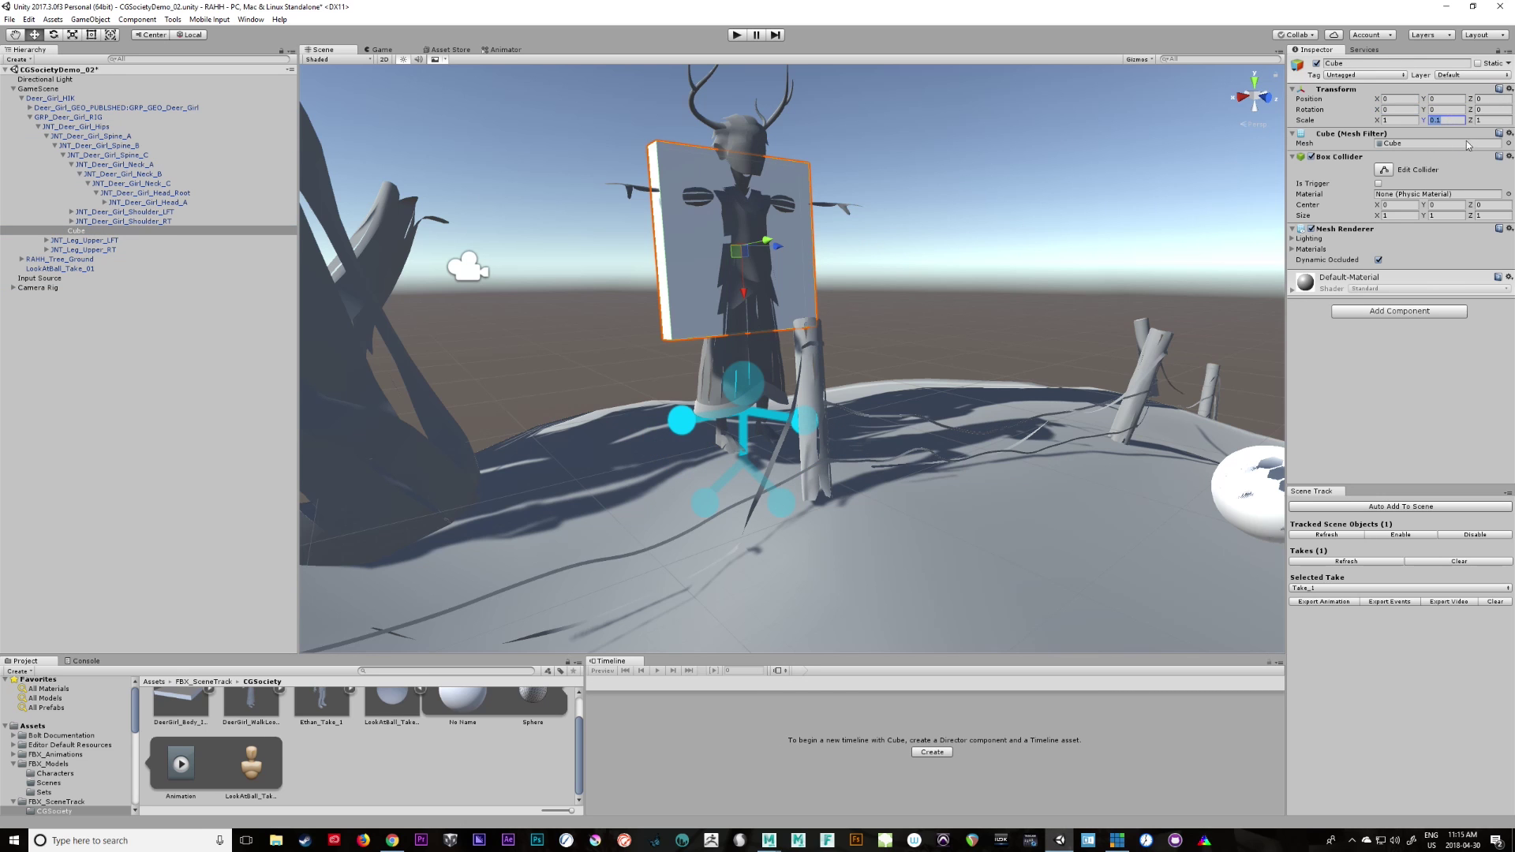
Set the cube's scale to X 0.05, Y 0.5, Z 0.5
alt+drag(838, 197, 1043, 223)
click(1409, 121)
text(0.1)
key(Tab)
text(0.5)
key(Tab)
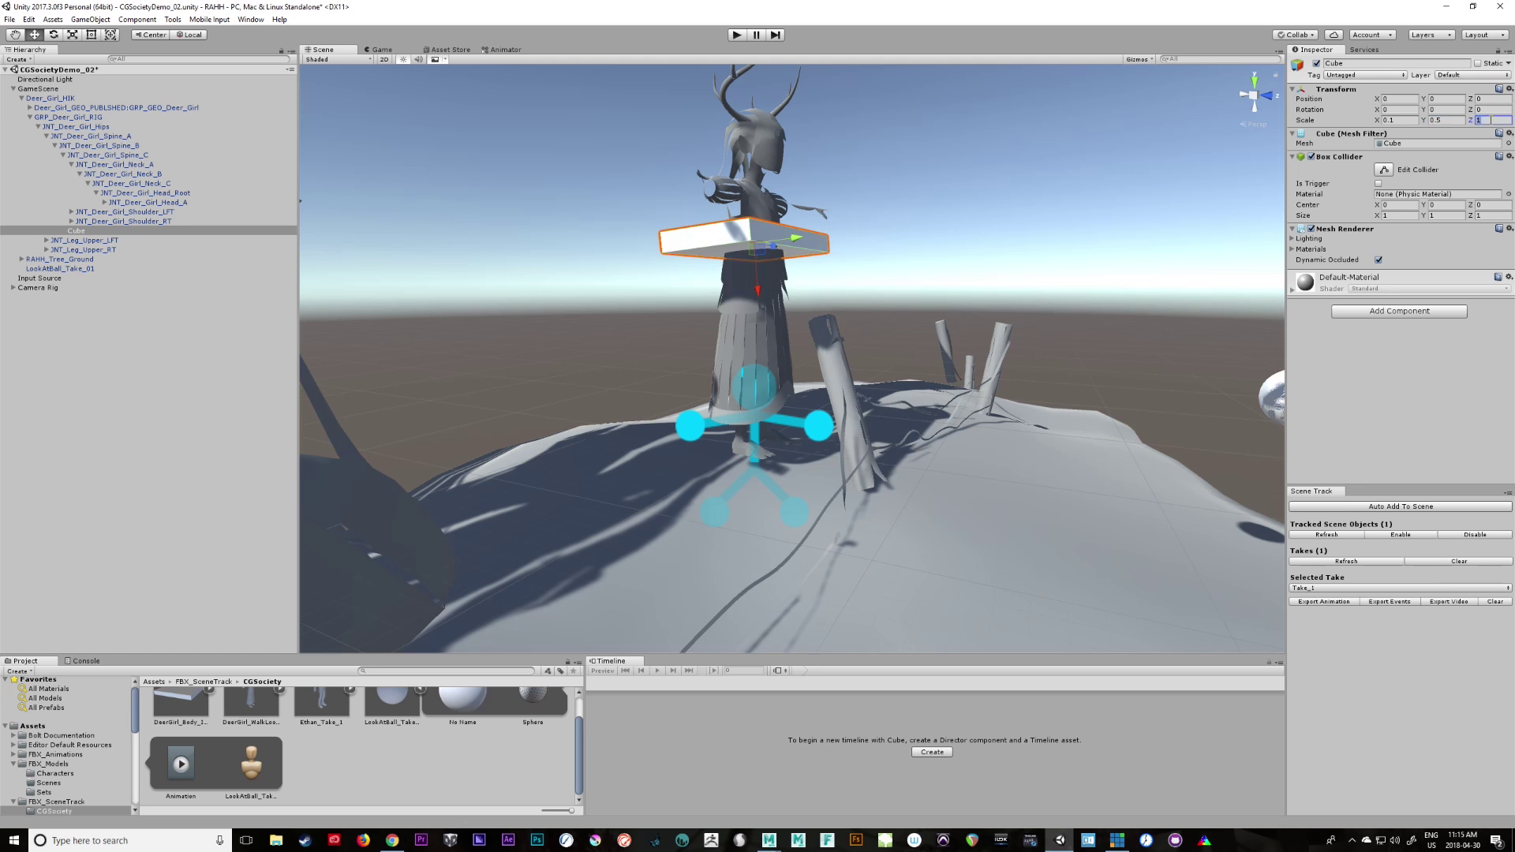
text(0.5)
click(1411, 121)
text(0.05)
Rename the cube IK_Body and move it out of the rig to the top level of the scene
alt+drag(955, 236, 1026, 244)
click(77, 231)
drag(1351, 64, 1298, 74)
text(IK_Body)
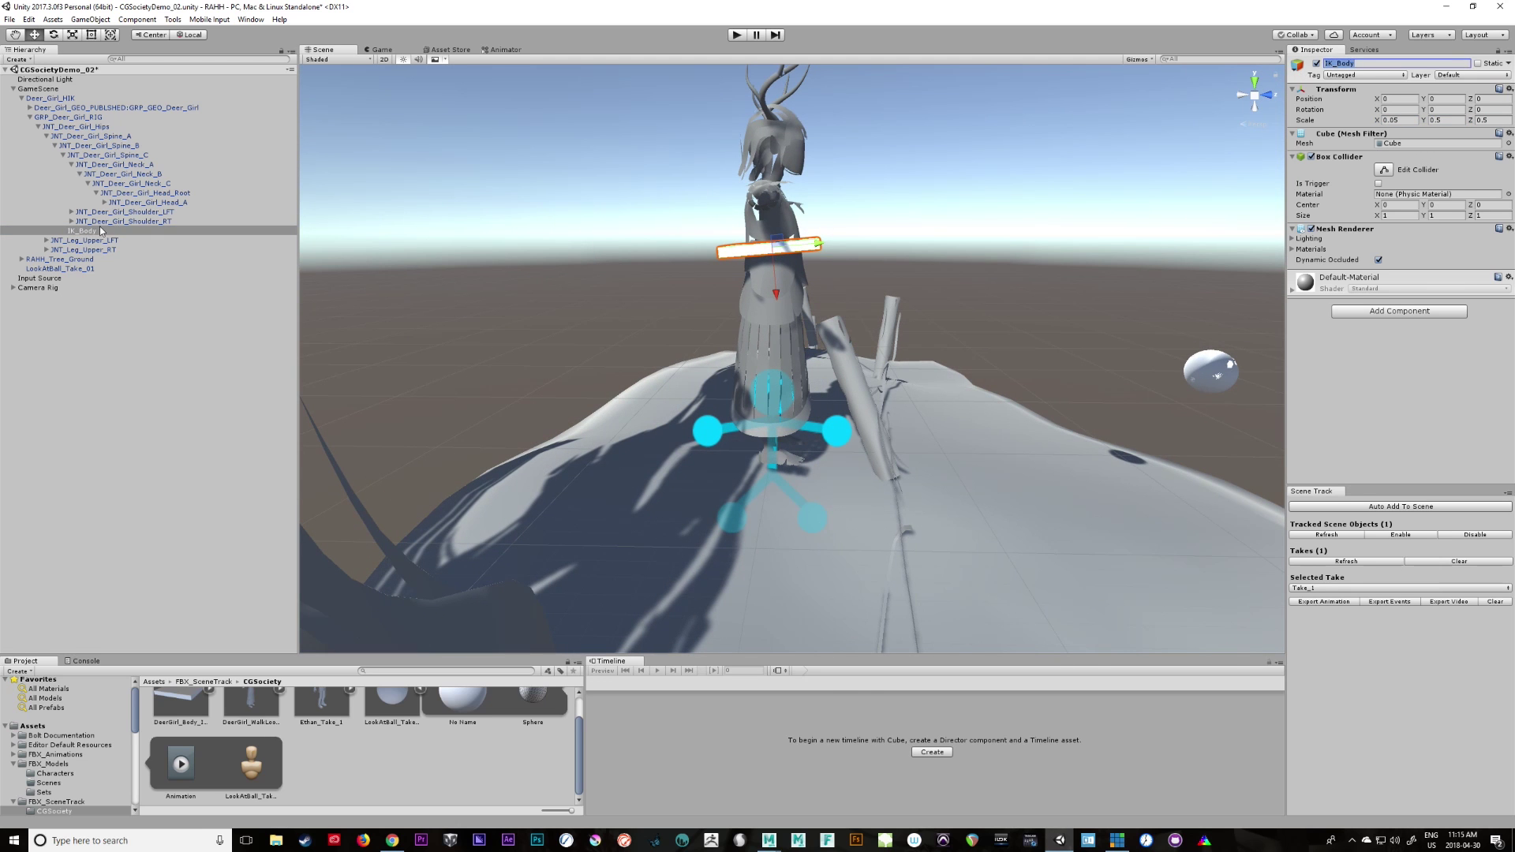
drag(100, 231, 55, 84)
click(13, 98)
Create an empty GameObject named Character_IK_Controls at position 0, 0, 0
click(90, 20)
click(94, 33)
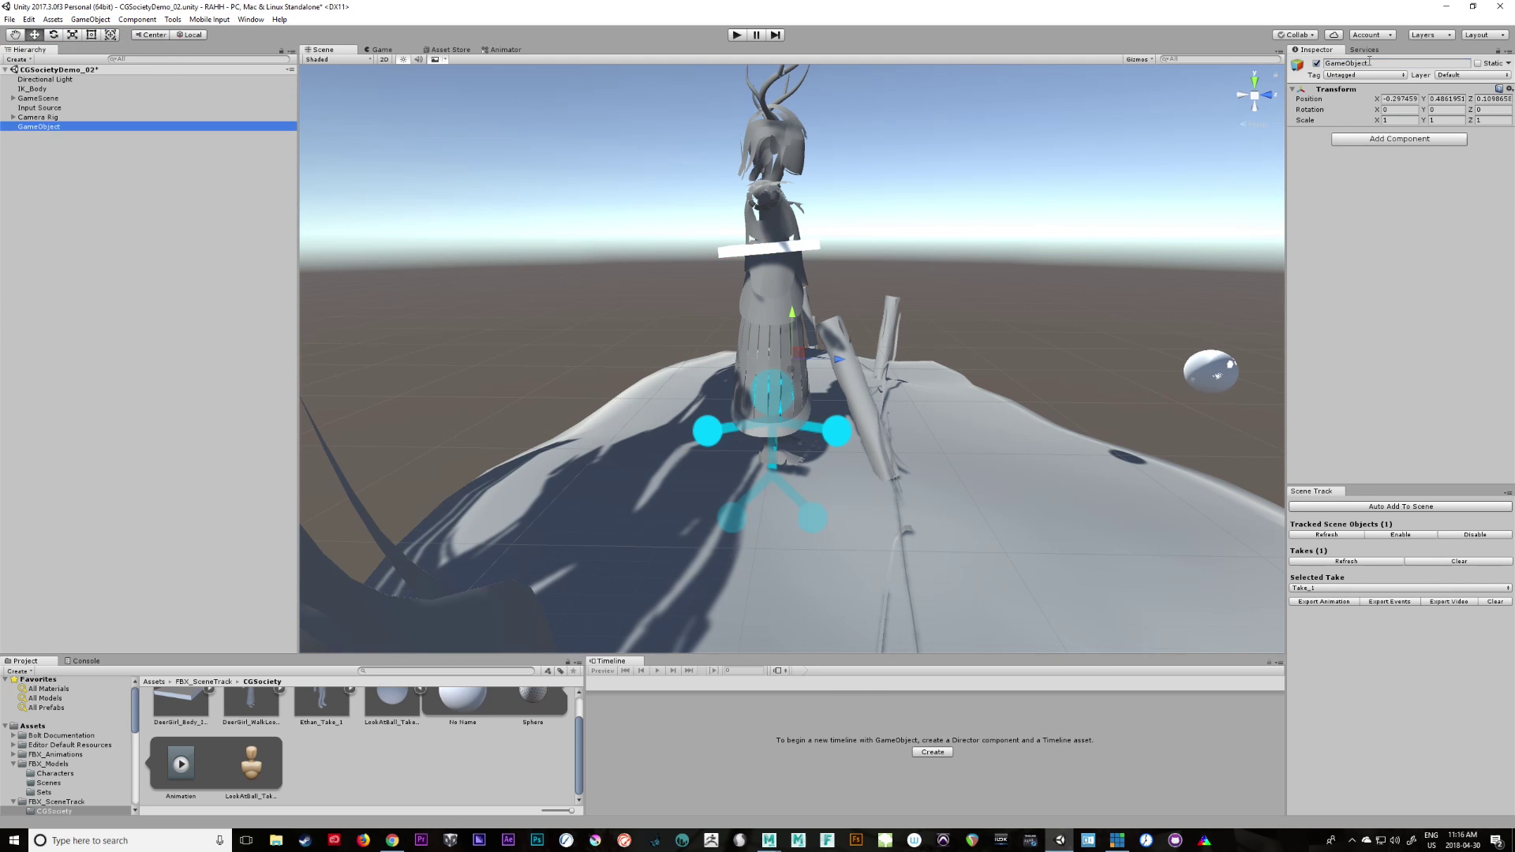
drag(1359, 64, 1292, 73)
text(Character_IK_Controls)
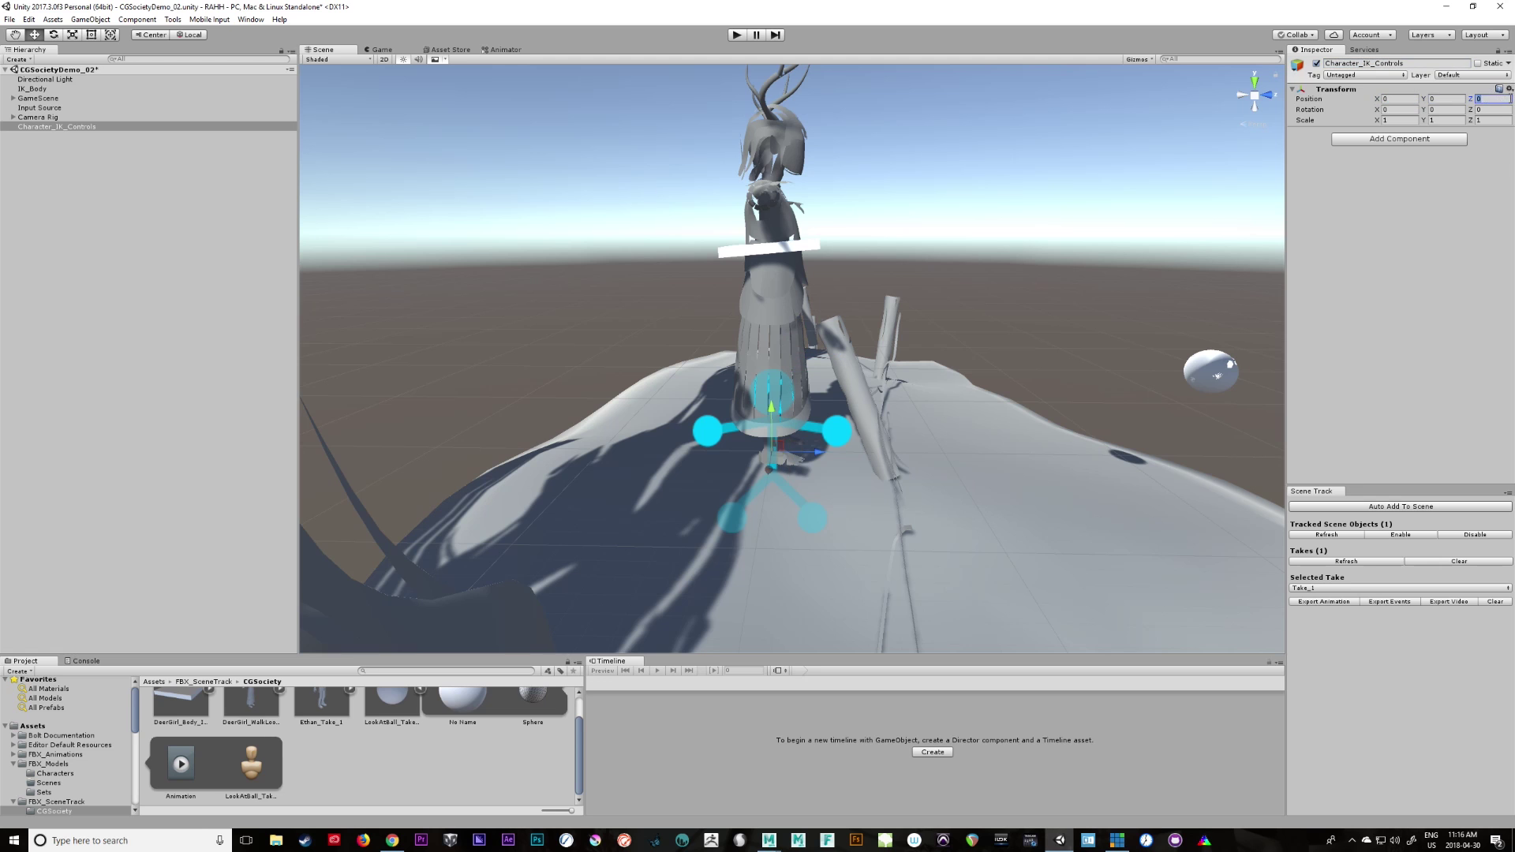
click(62, 127)
Parent IK_Body under Character_IK_Controls
drag(34, 89, 60, 166)
click(45, 80)
click(13, 89)
click(30, 118)
key(ctrl+z)
click(44, 174)
alt+drag(991, 253, 866, 308)
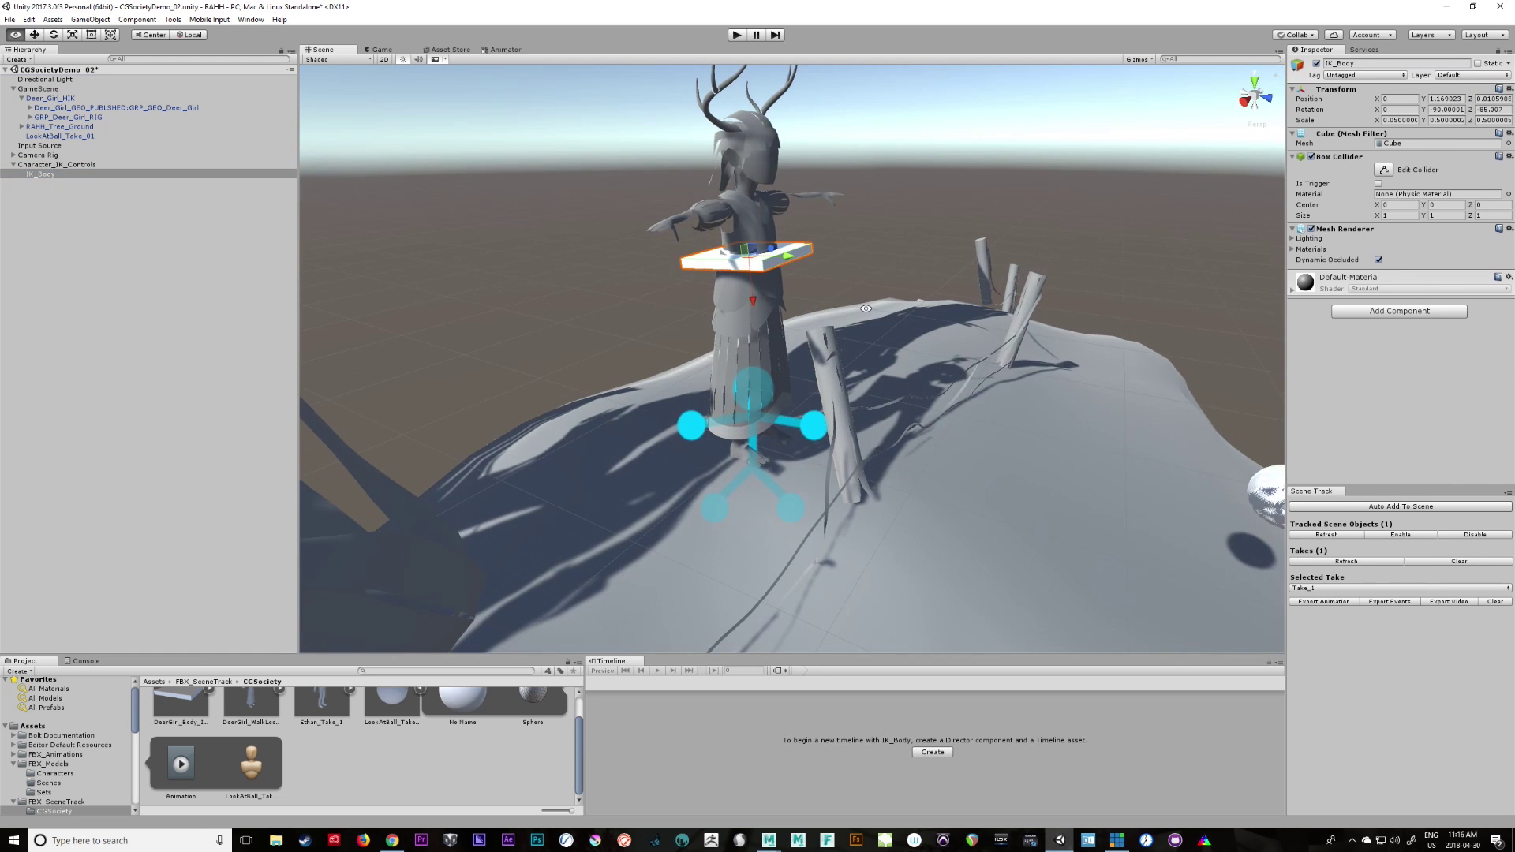
Assign IK_Body as the Body Effector target in Deer_Girl_HIK's Full Body Biped IK and nest it under Deer_Girl_HIK
click(56, 100)
drag(39, 173, 1384, 315)
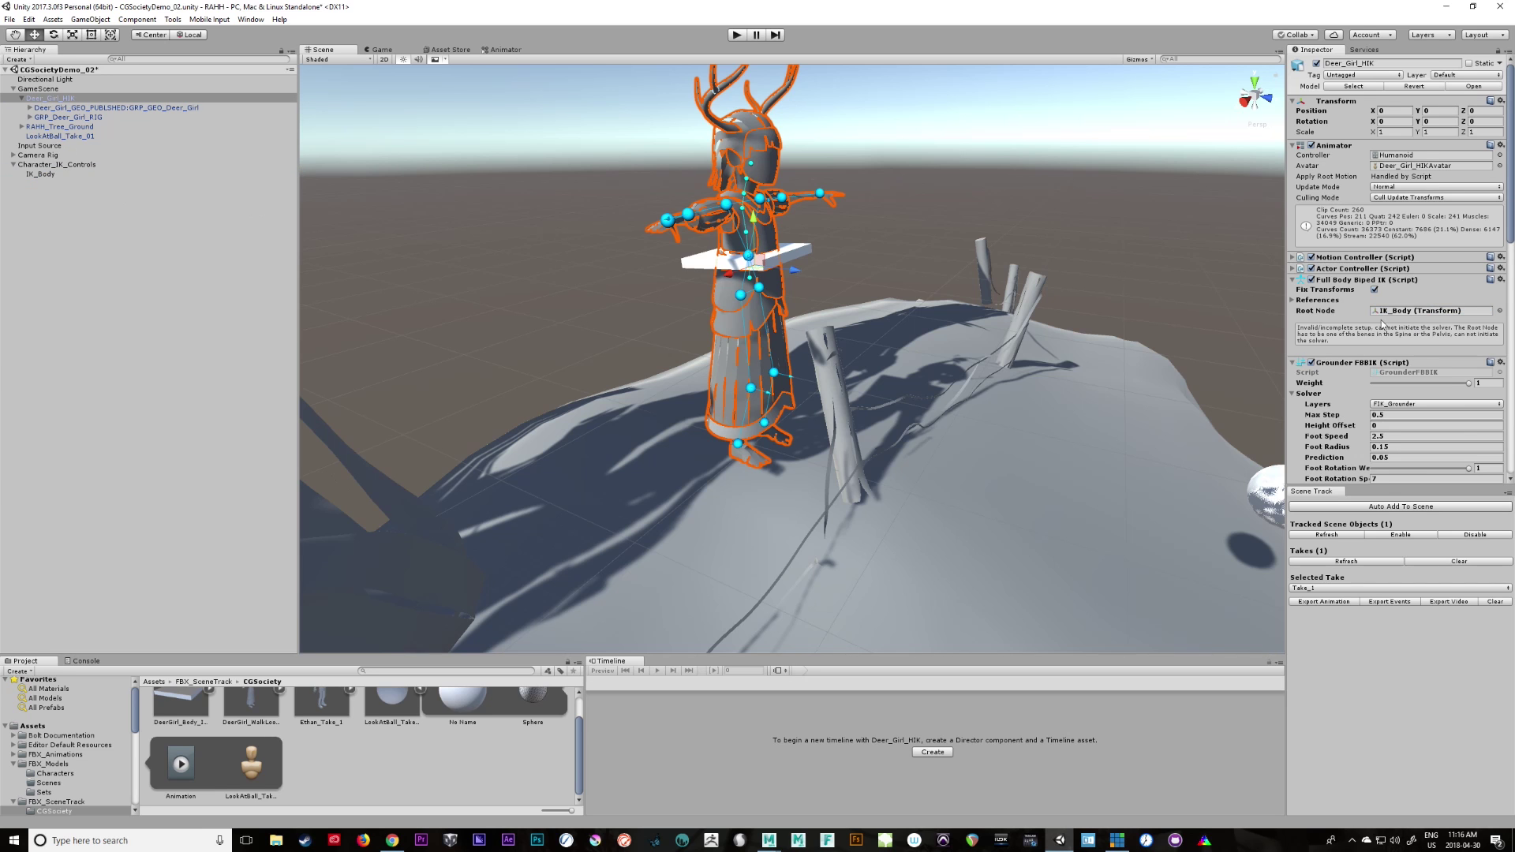
key(ctrl+z)
drag(1510, 173, 1510, 216)
click(1305, 200)
click(1304, 200)
drag(40, 174, 1437, 230)
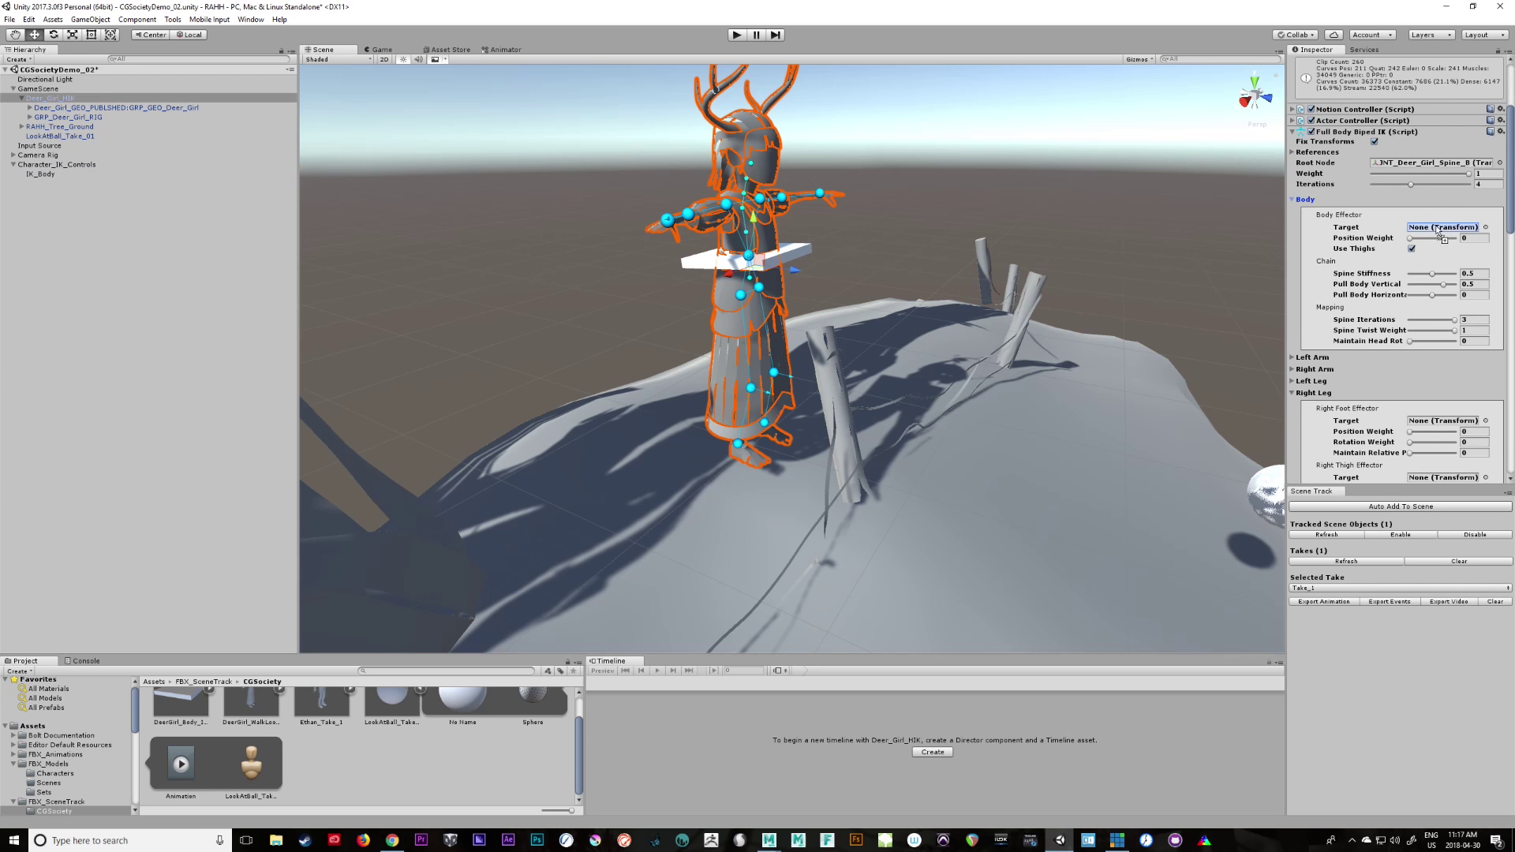
click(77, 173)
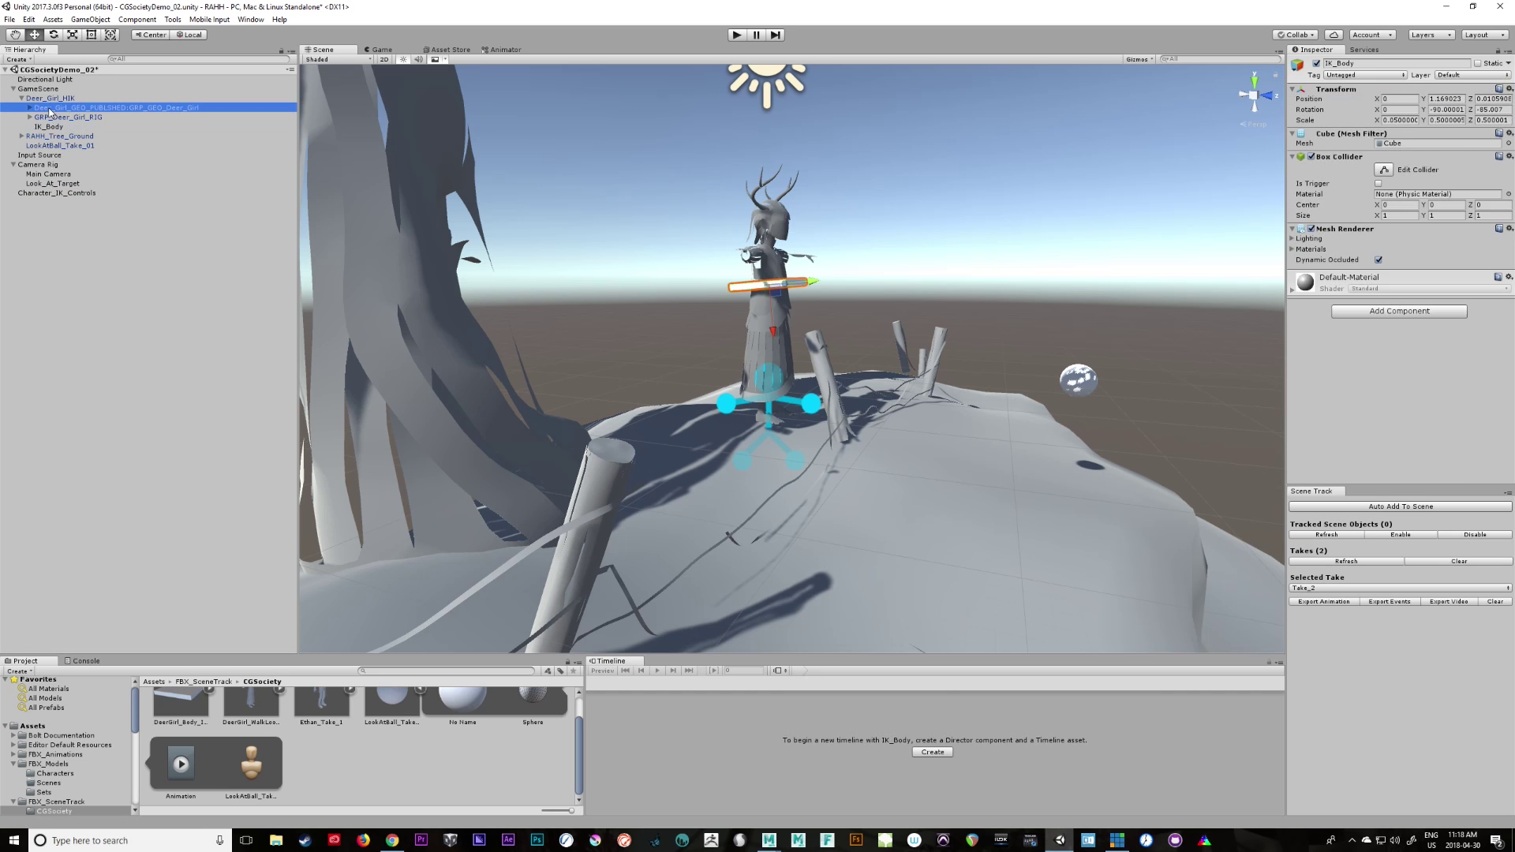
Test the body control in Play mode with Body Effector Position Weight 1 by moving IK_Body, and stop playback
click(735, 35)
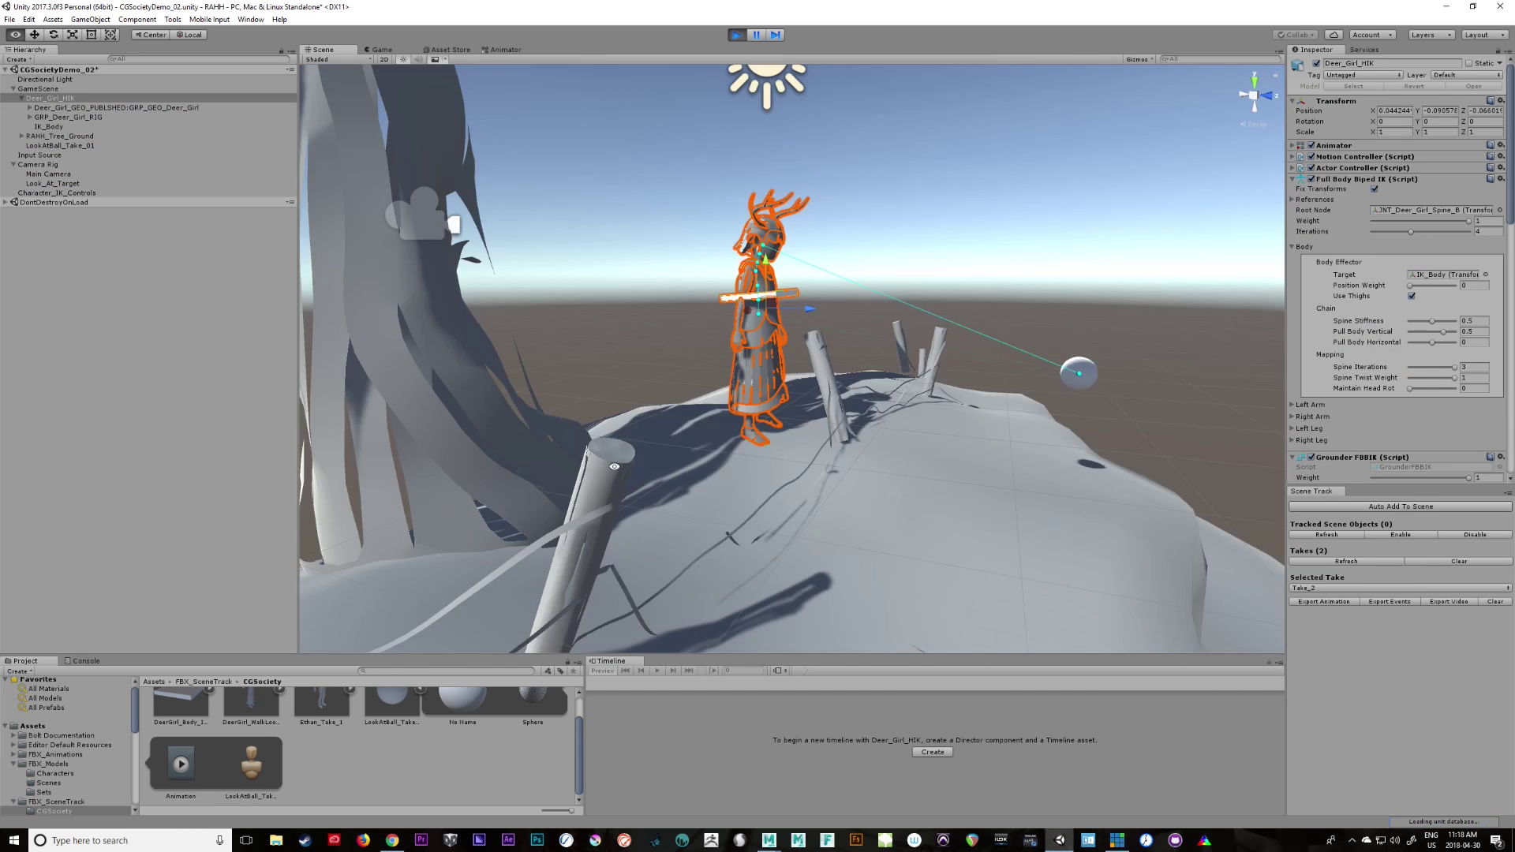
click(769, 296)
click(50, 97)
click(1464, 285)
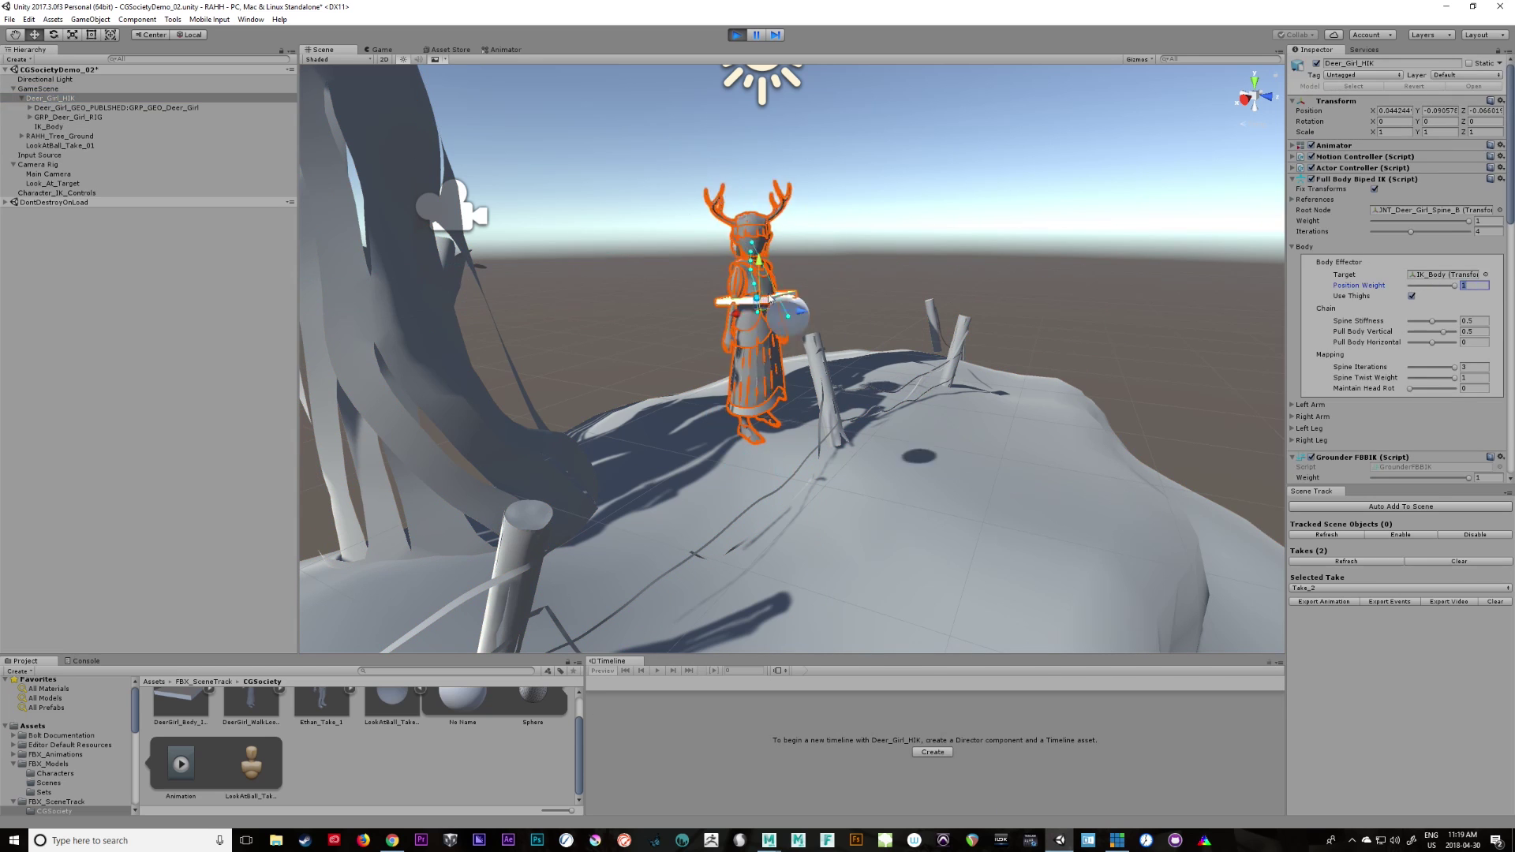
click(769, 299)
drag(759, 293, 750, 302)
click(735, 35)
Move Character_IK_Controls into GameScene and nest Deer_Girl_HIK under it
click(49, 126)
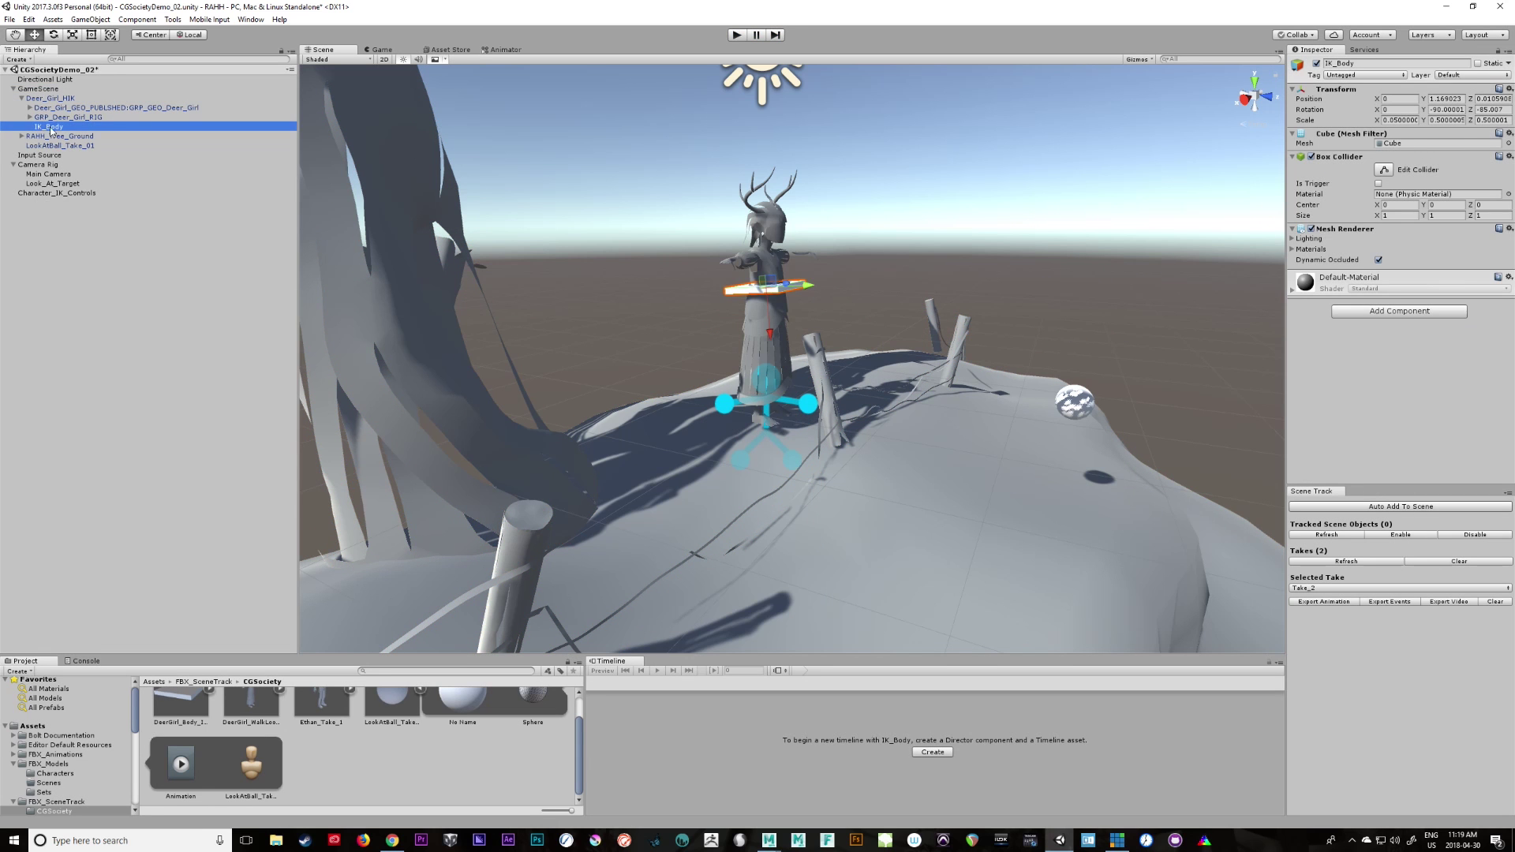
click(57, 193)
click(51, 98)
click(22, 98)
click(57, 164)
drag(57, 164, 48, 99)
click(45, 109)
click(30, 108)
Add a Scene Track Object script to IK_Body with Track Object, Mesh and Physics Events enabled
click(57, 136)
click(1389, 311)
click(1375, 404)
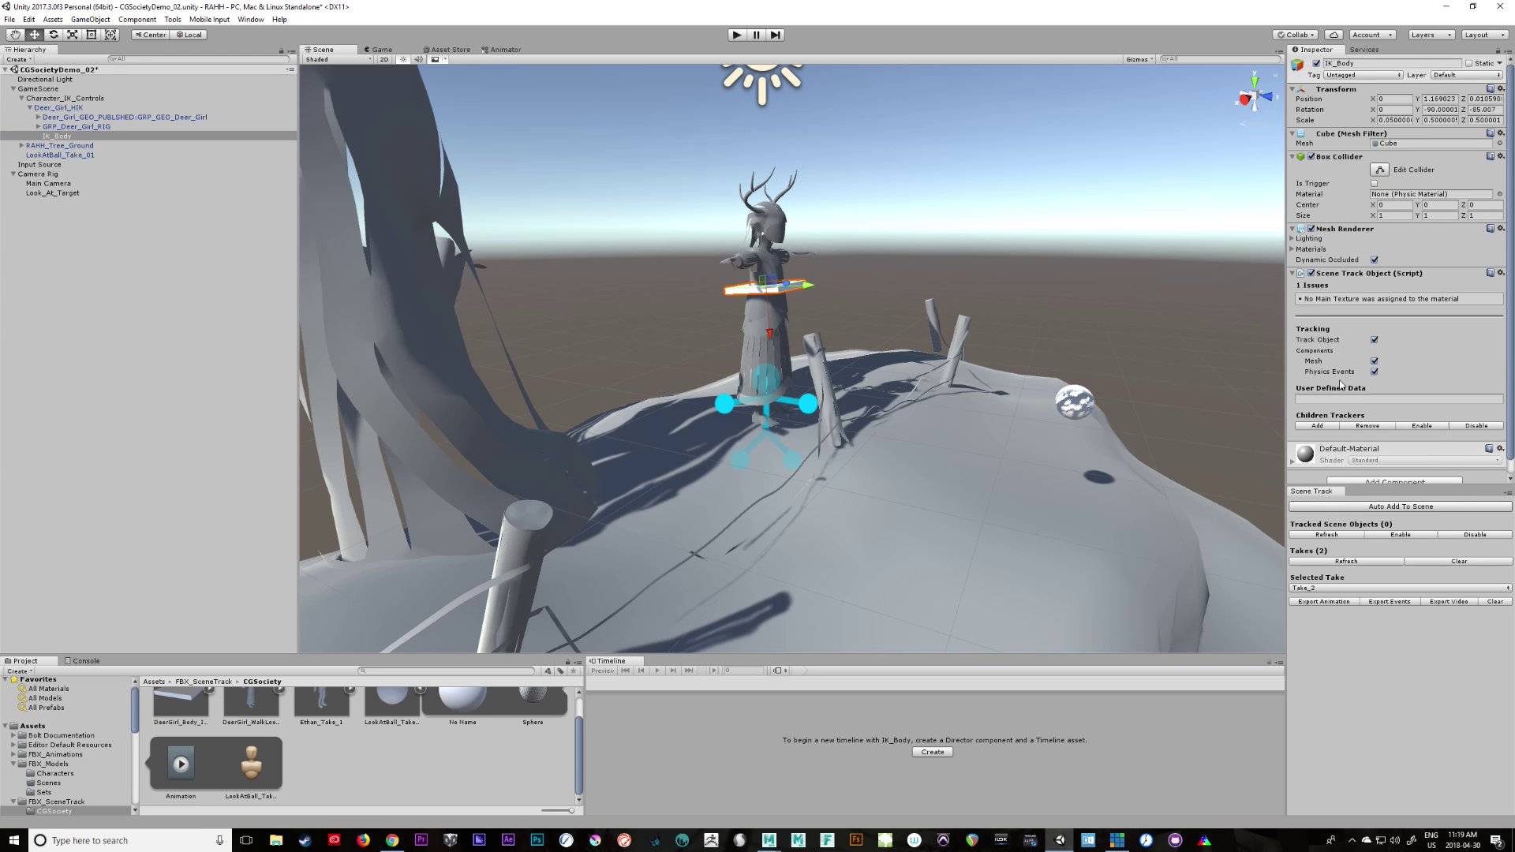
Start Play mode to track IK_Body and show the deer girl up close in the Scene view
click(736, 36)
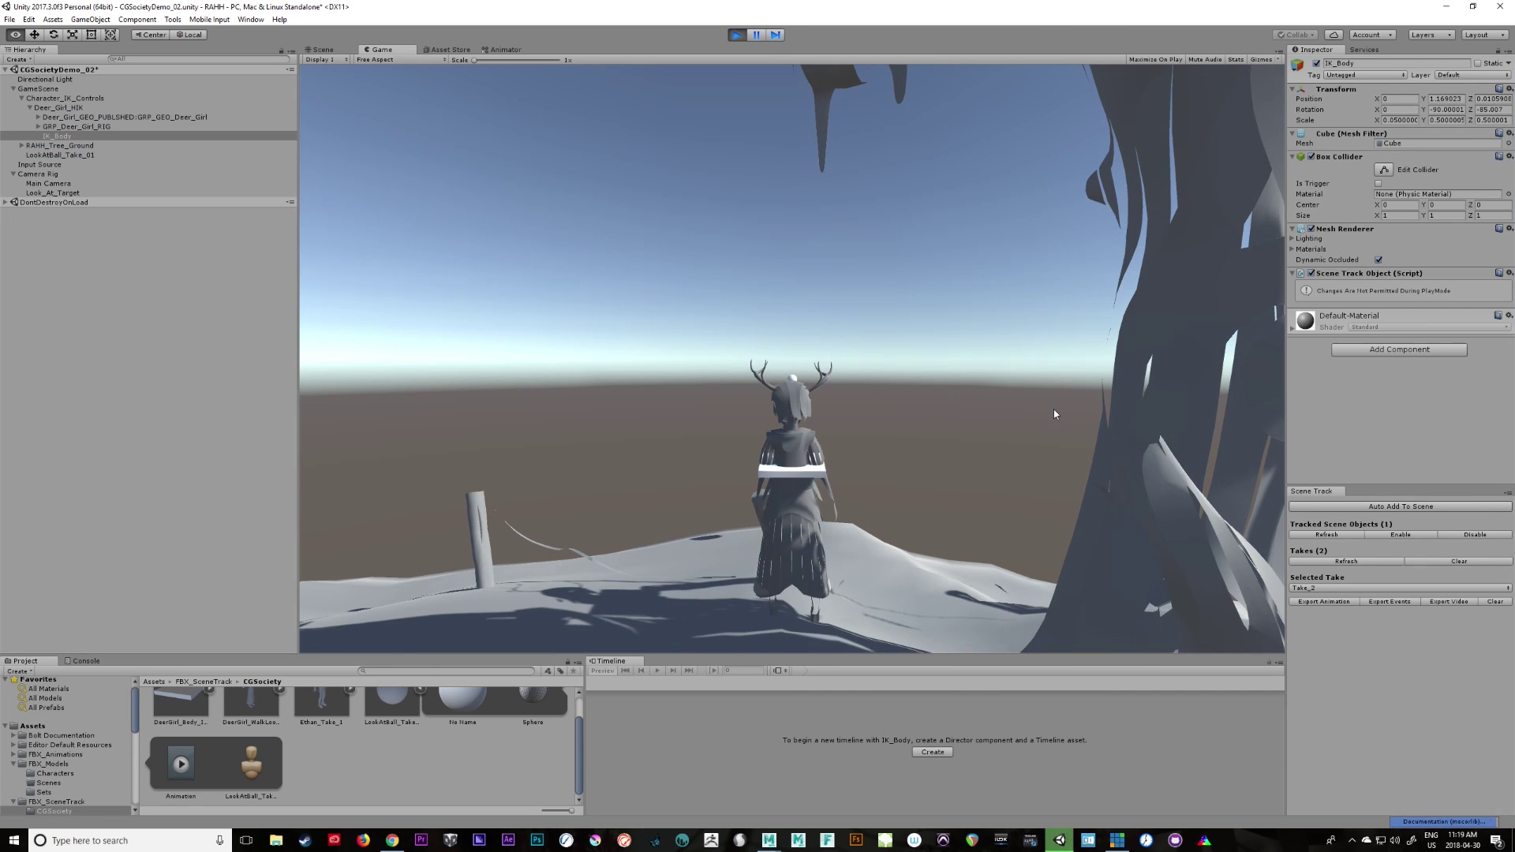
click(322, 50)
alt+drag(836, 379, 781, 375)
scroll(781, 374, up, 4)
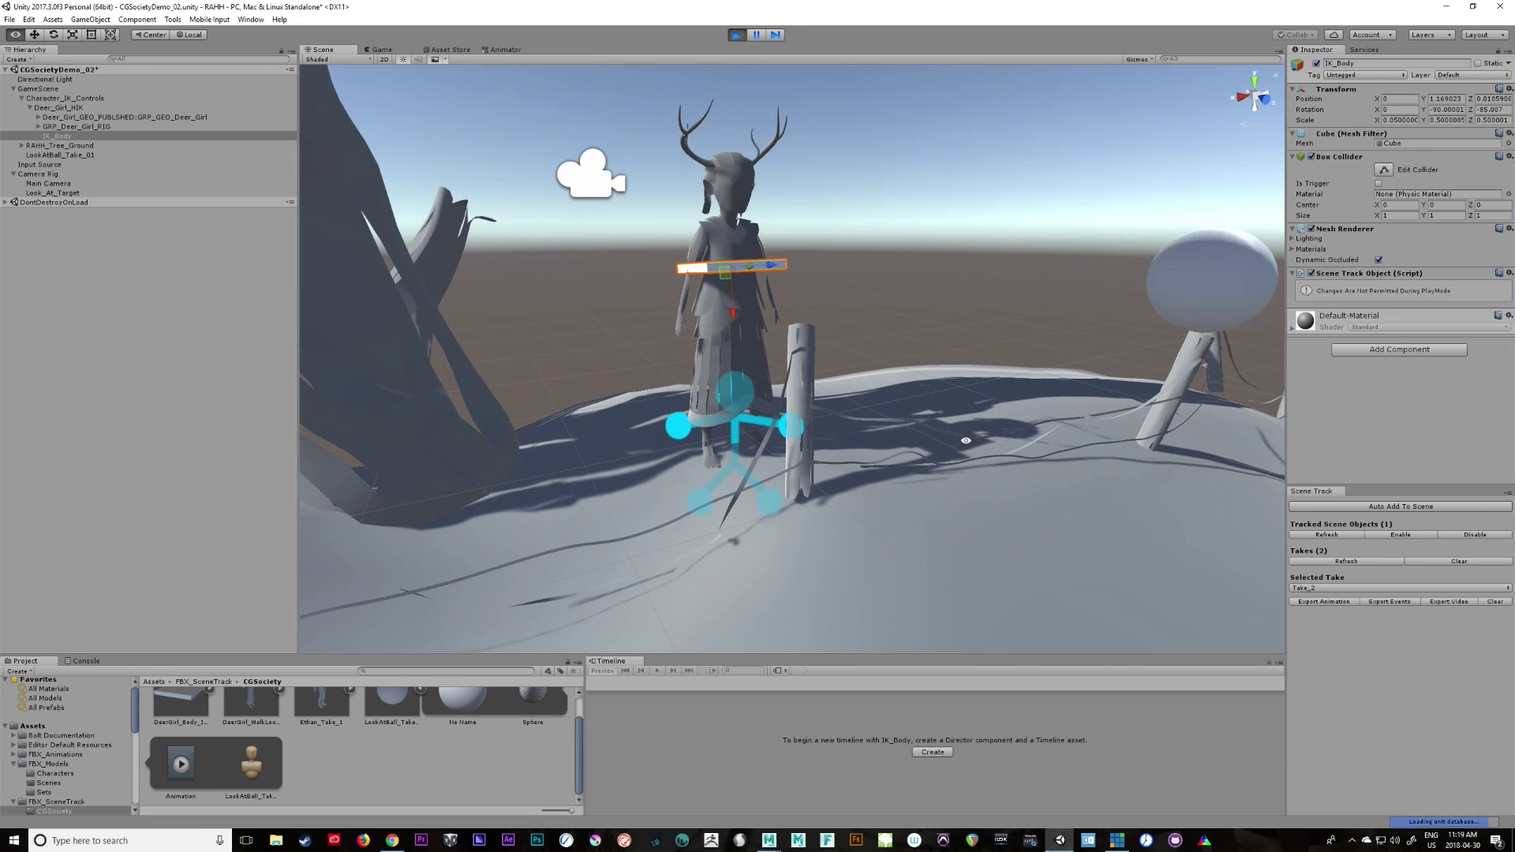
Move IK_Body around in Play mode to record the deer girl's body motion with Scene Track, and stop playback
click(62, 99)
click(60, 108)
click(1294, 247)
drag(1410, 286, 1456, 286)
click(56, 136)
mouse_move(728, 272)
mouse_down()
mouse_move(720, 312)
mouse_move(722, 287)
mouse_up()
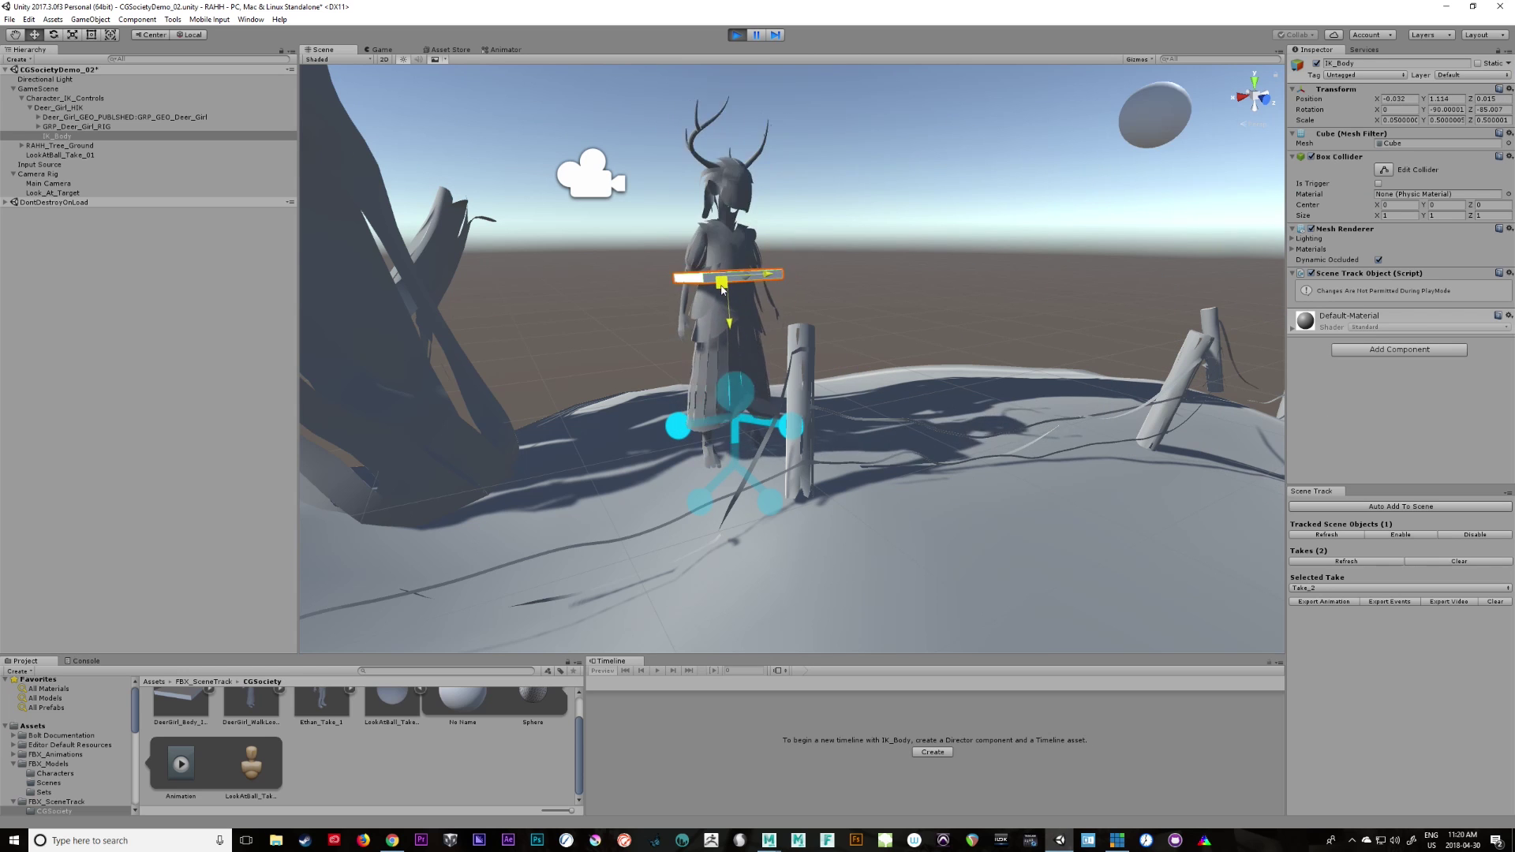
click(737, 35)
Export the Take_3 animation to the CGSociety folder as Body_IK_Take_03 and add the imported take under GameScene
click(1335, 605)
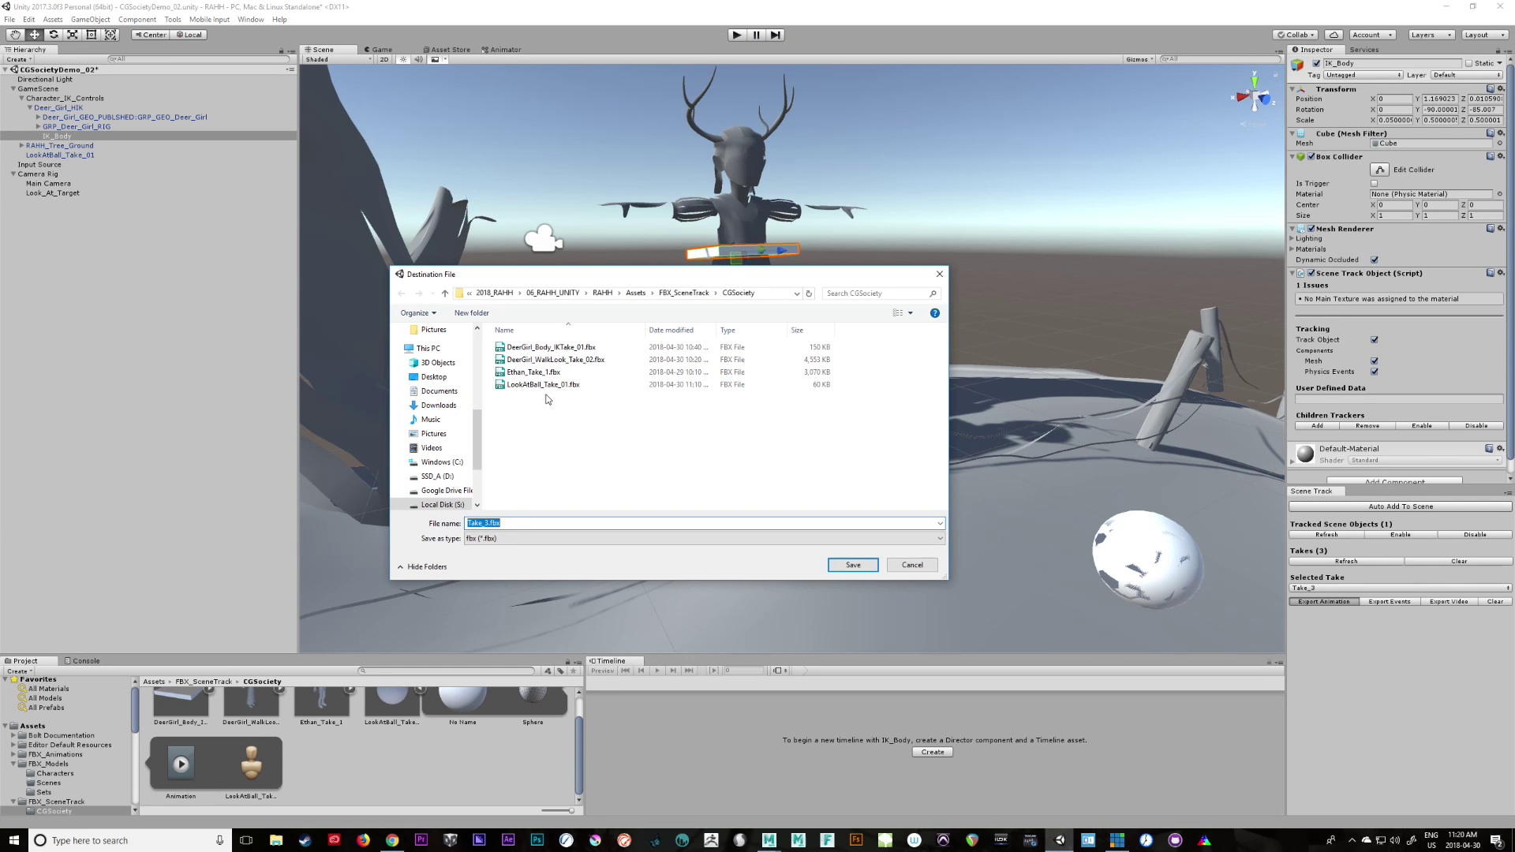
text(Body_IK_Take_03)
key(Return)
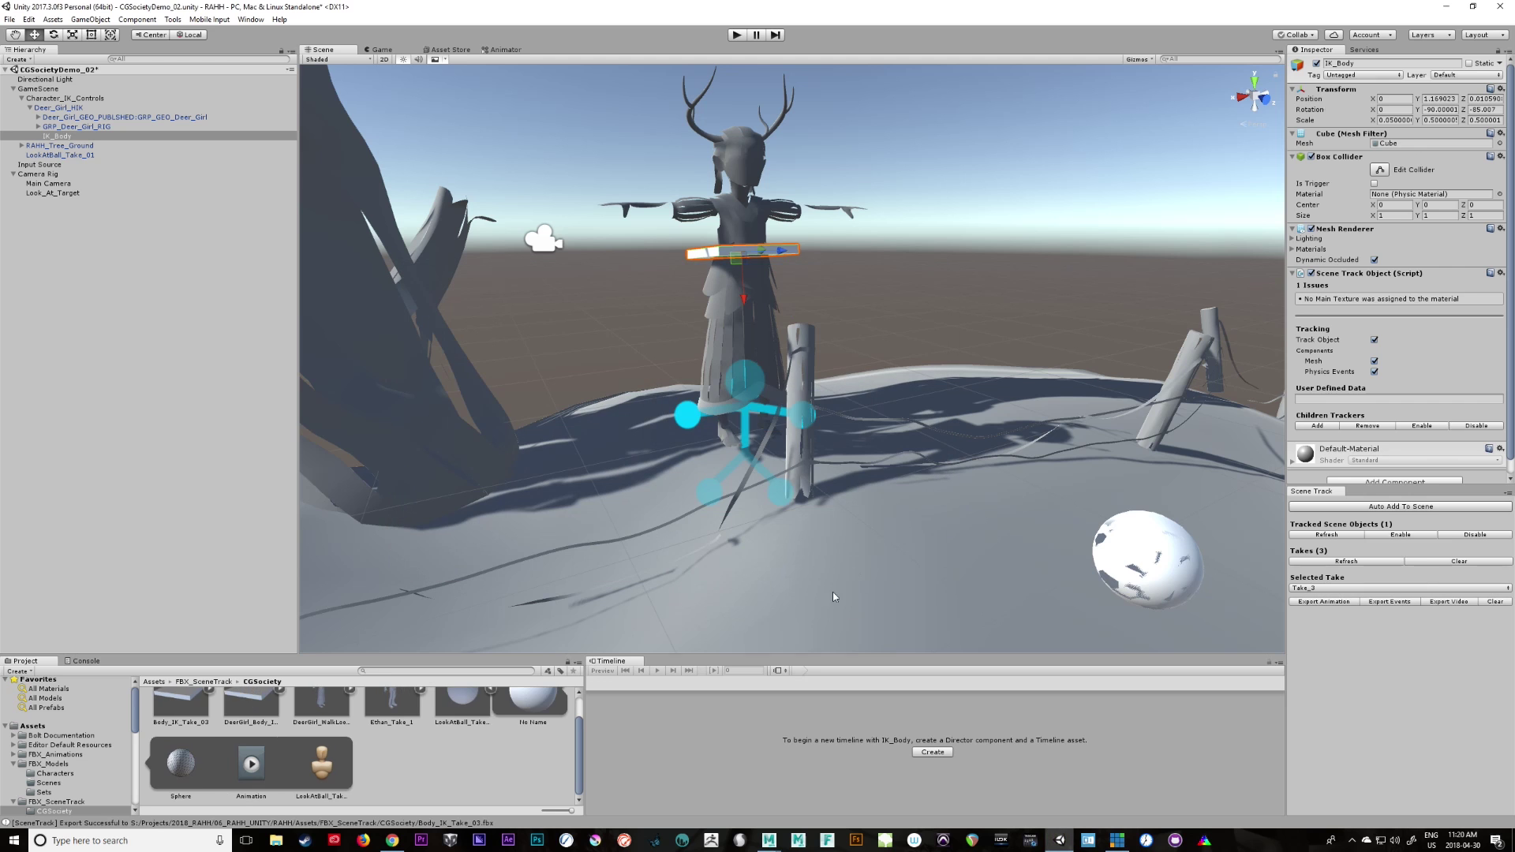
click(182, 707)
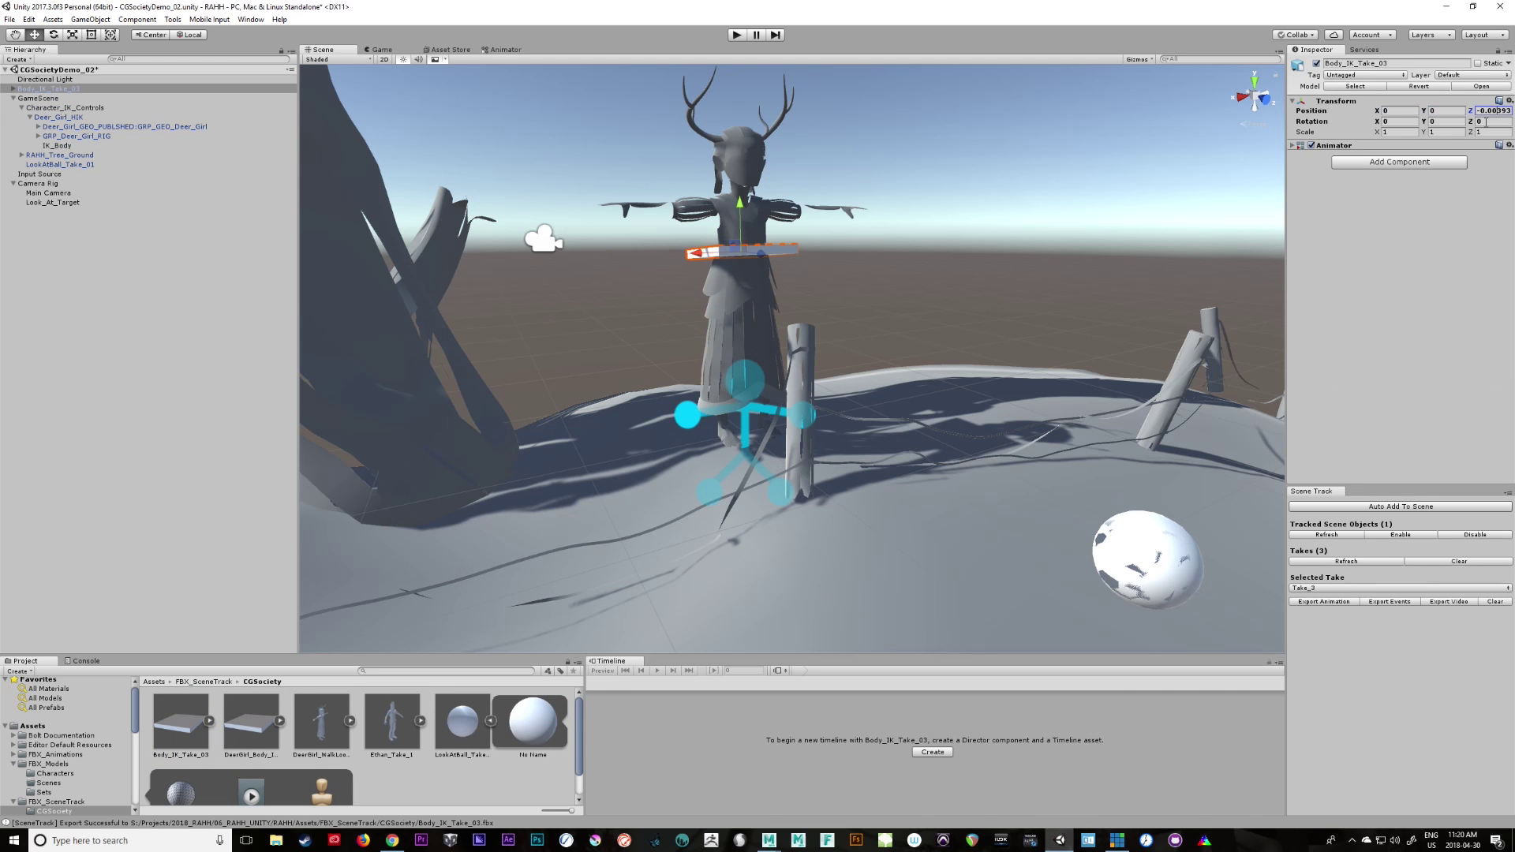
drag(182, 708, 56, 98)
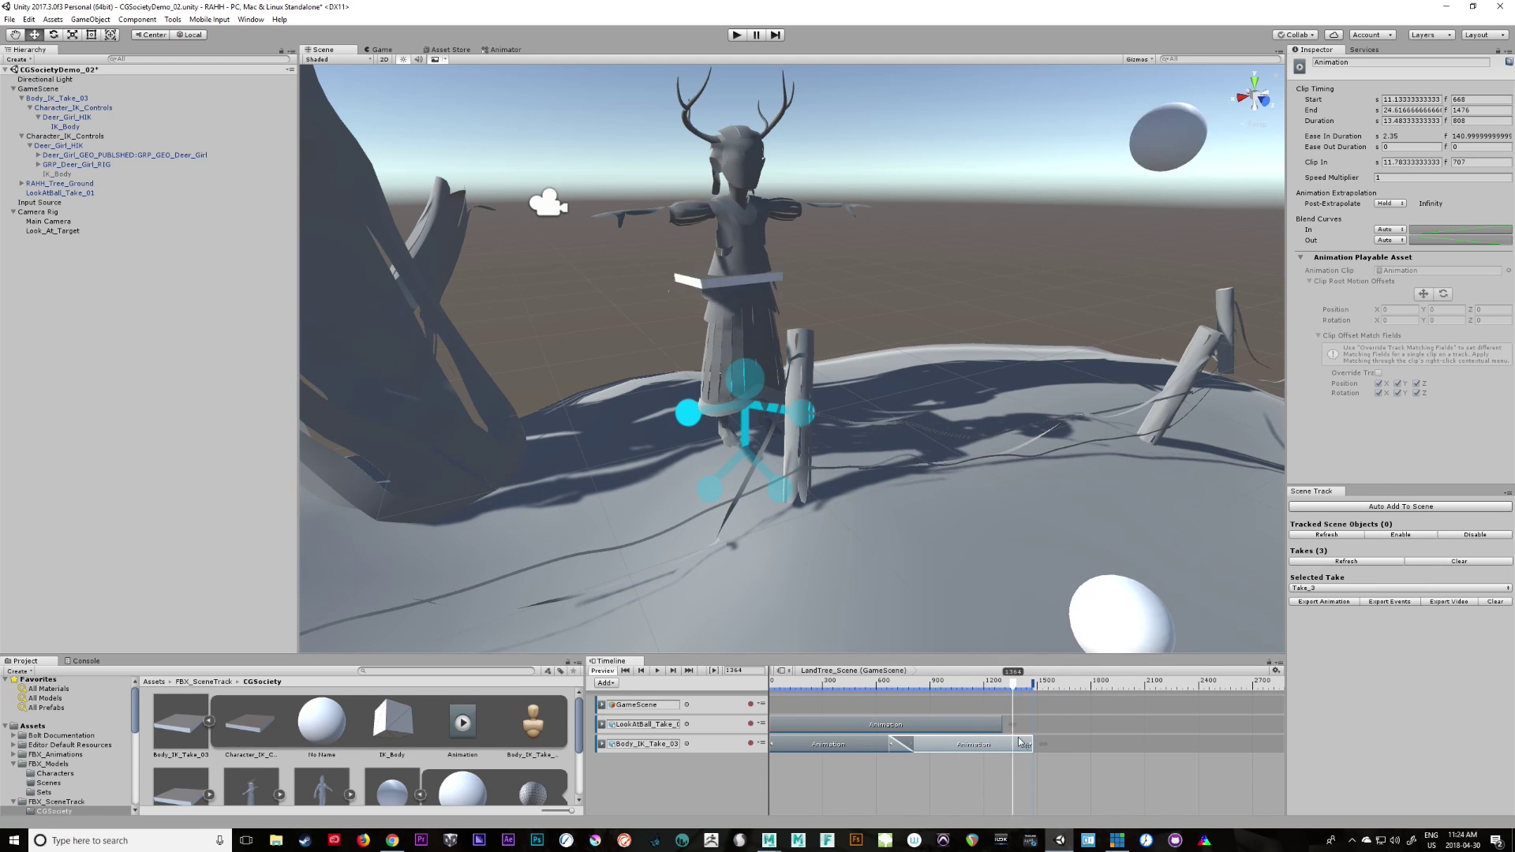
Duplicate Deer_Girl_HIK from Body_IK_Take_03, move the copy directly under GameScene and offset it to about X 0.53, Y 0.07
click(56, 99)
click(57, 109)
click(63, 117)
key(ctrl+d)
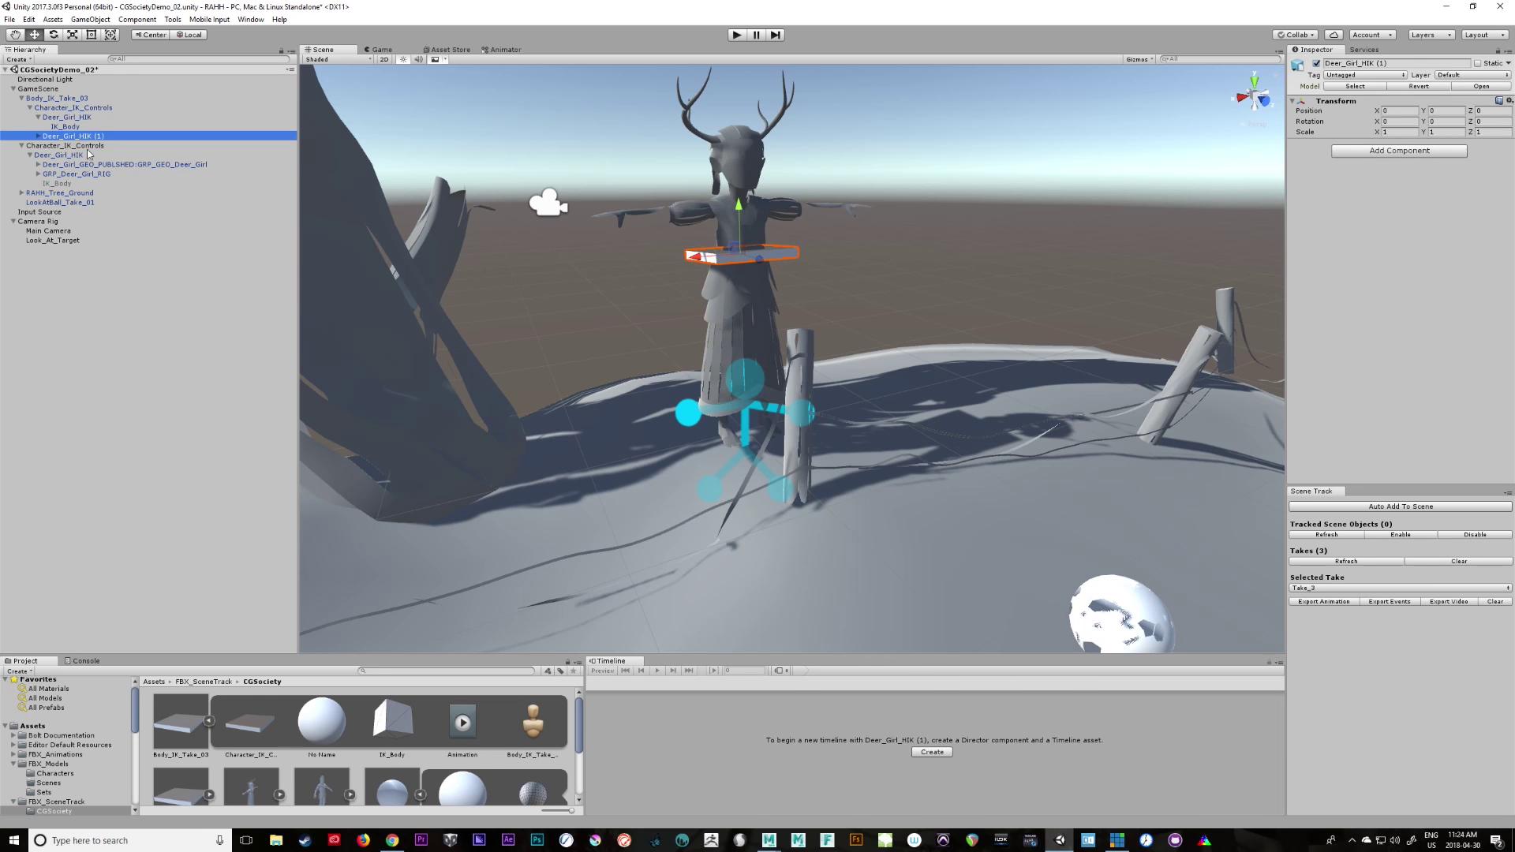
drag(82, 136, 84, 342)
drag(59, 240, 40, 89)
drag(695, 257, 578, 268)
drag(623, 214, 624, 200)
drag(579, 253, 604, 250)
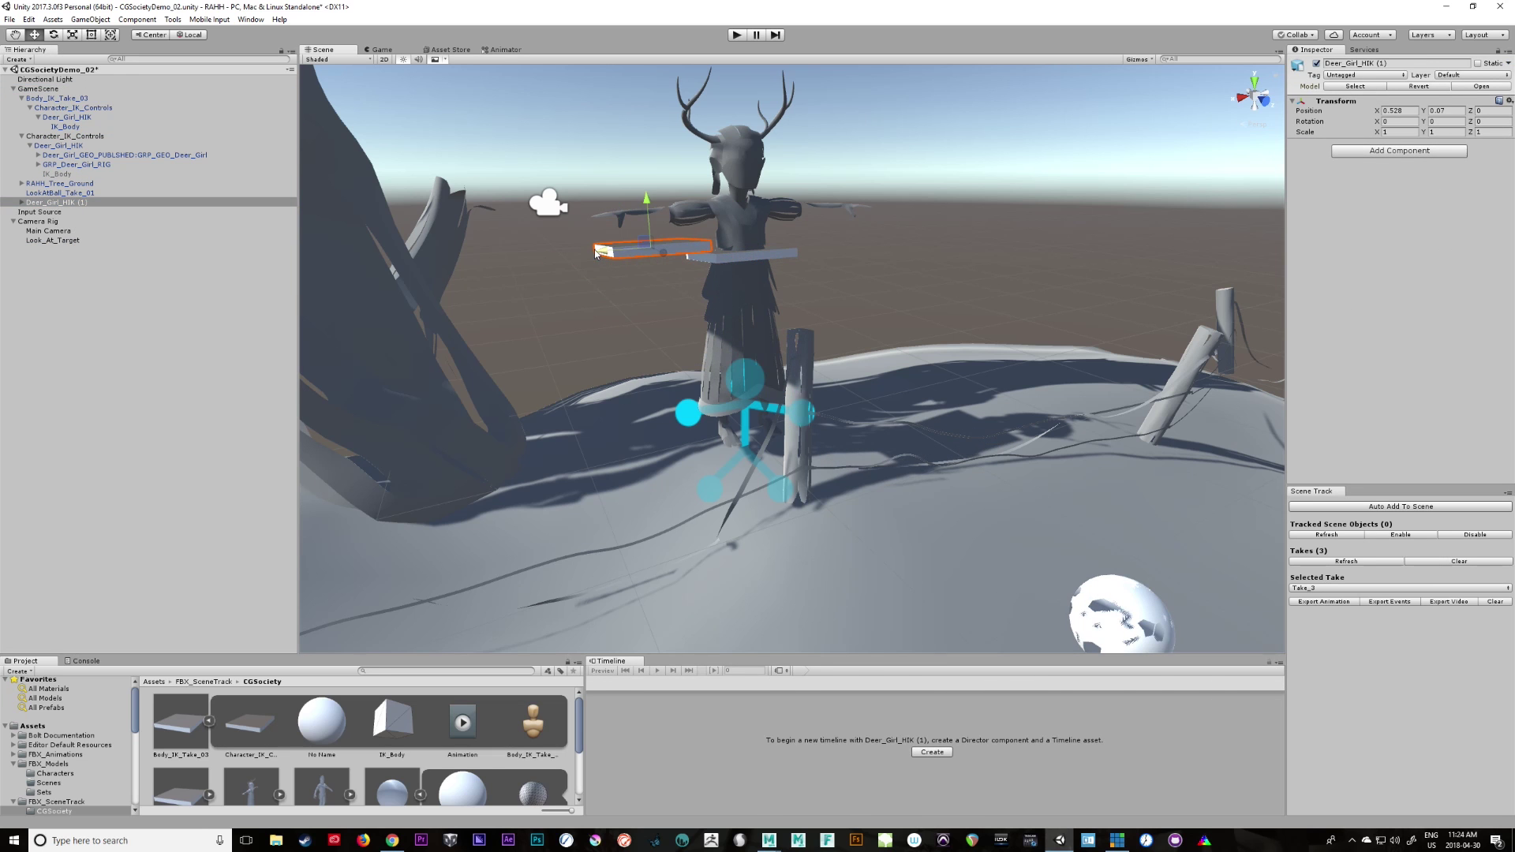
Try to put the recorded Animation clip on a new GameScene timeline track, and delete the Deer_Girl_HIK duplicate
click(55, 90)
right_click(684, 774)
click(748, 794)
drag(462, 722, 798, 764)
right_click(708, 763)
click(779, 684)
click(58, 203)
key(Delete)
Duplicate the whole Body_IK_Take_03 object under GameScene and expand the copy's hierarchy down to IK_Body
click(58, 98)
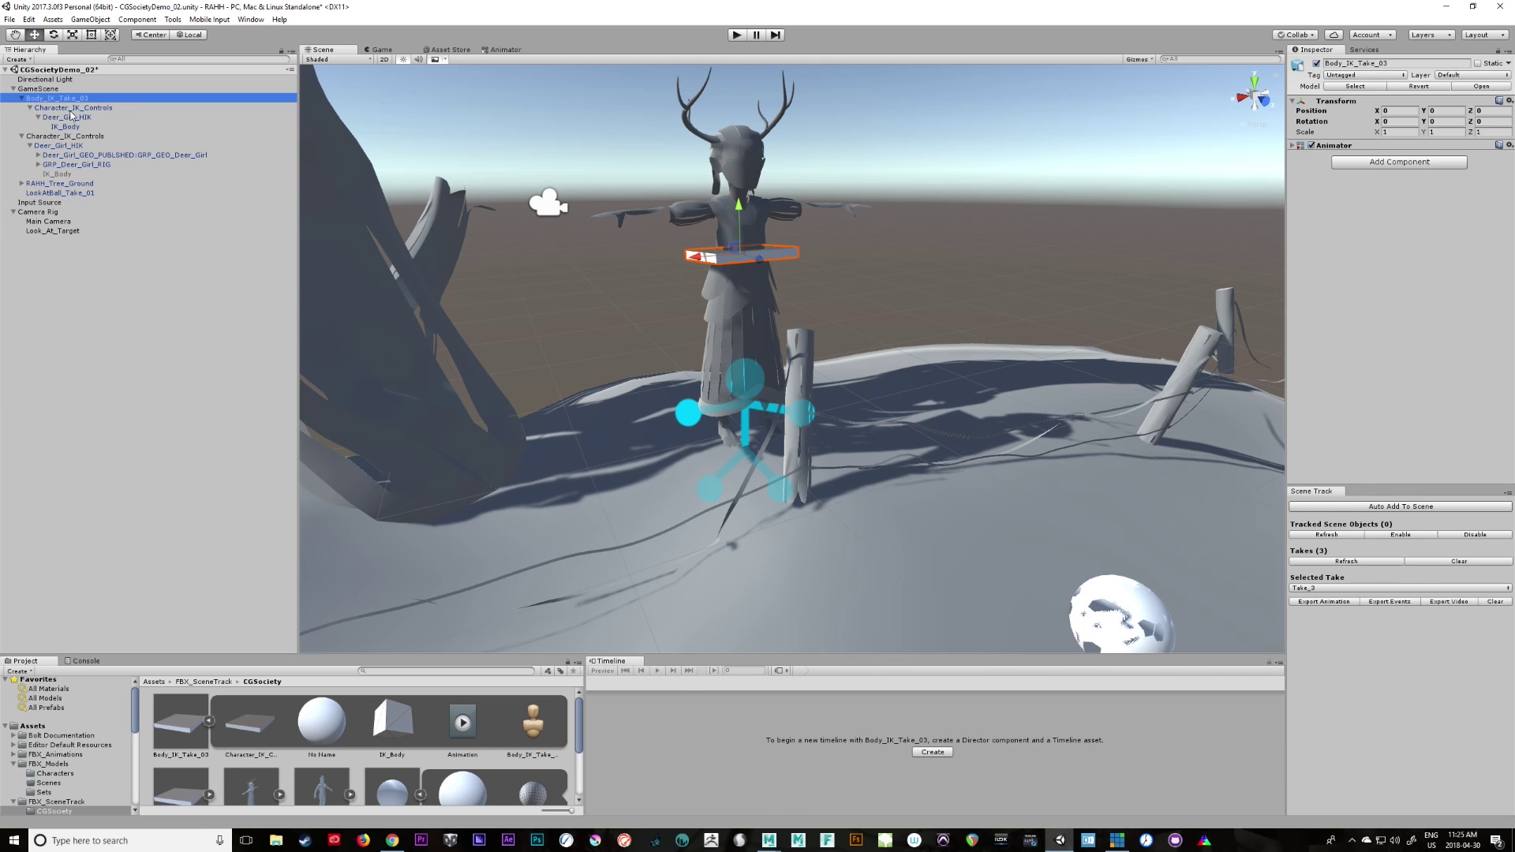
key(ctrl+d)
click(21, 203)
click(30, 212)
click(38, 222)
click(76, 230)
Add an animation track for the duplicated take to the GameScene timeline and place the recorded Animation clip at its start
click(53, 90)
drag(61, 202, 680, 783)
click(730, 804)
click(819, 685)
drag(462, 722, 793, 764)
drag(846, 767, 840, 769)
Offset the duplicated take to X 0.6 and show its clip in the GameScene timeline
double_click(69, 202)
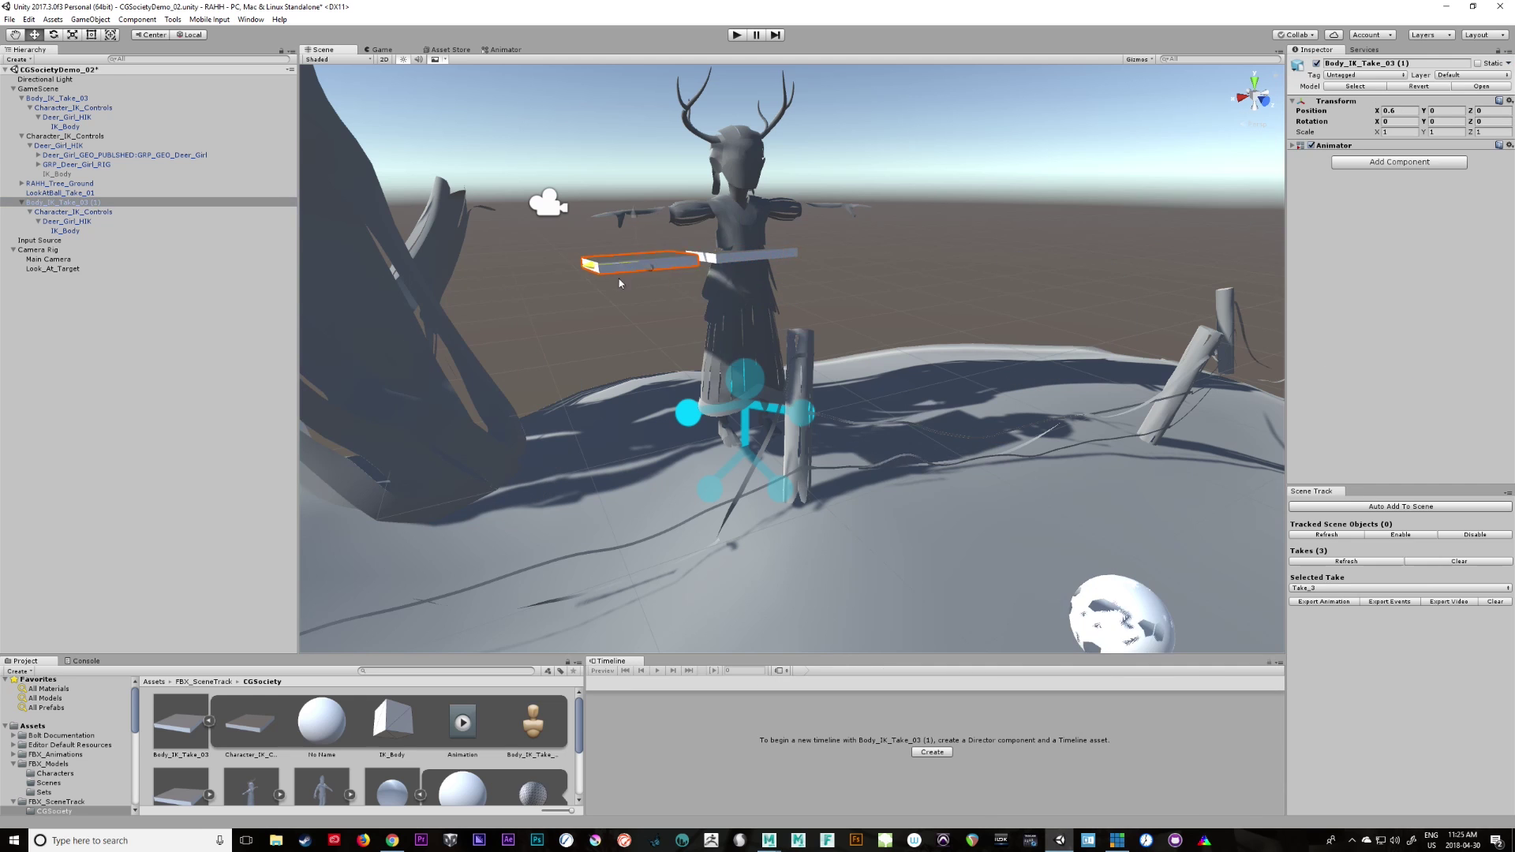
click(37, 88)
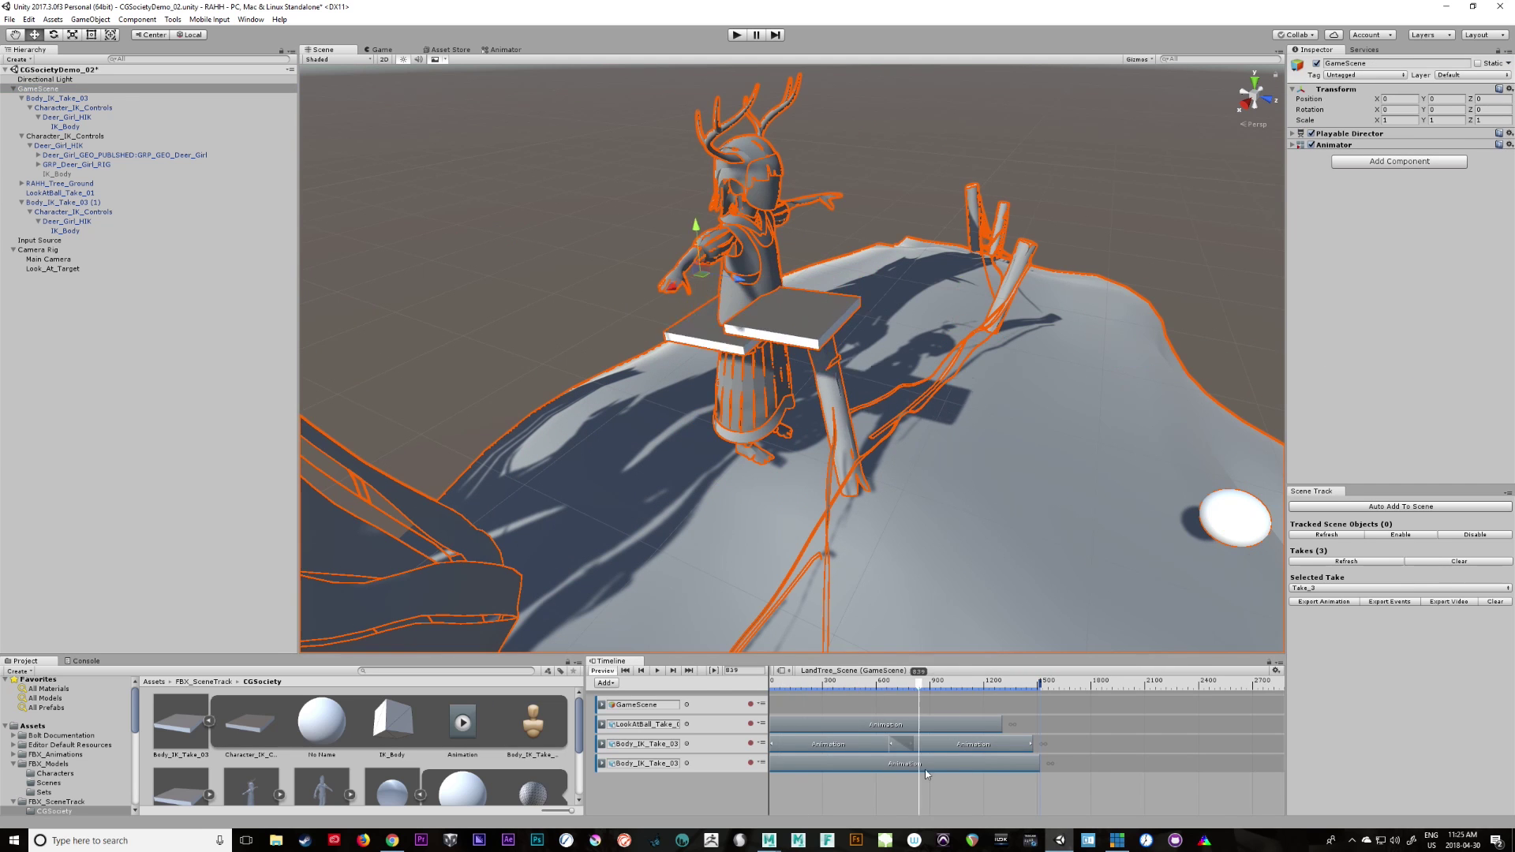
click(785, 764)
Play the scene, examine the deer girl's motion against both body controls from several angles in the Scene view, and stop playback
click(736, 34)
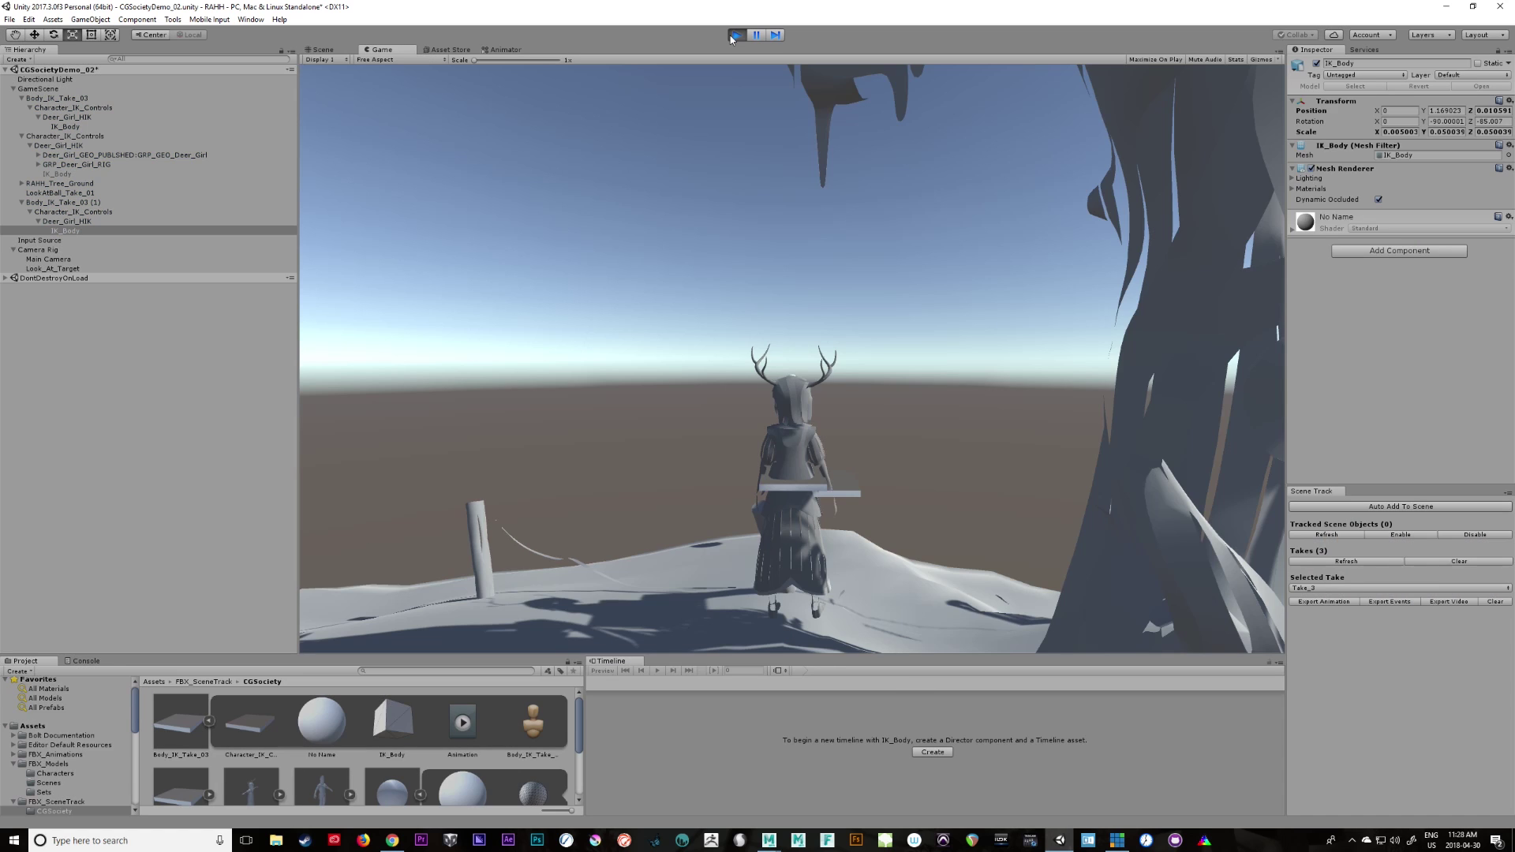
click(322, 50)
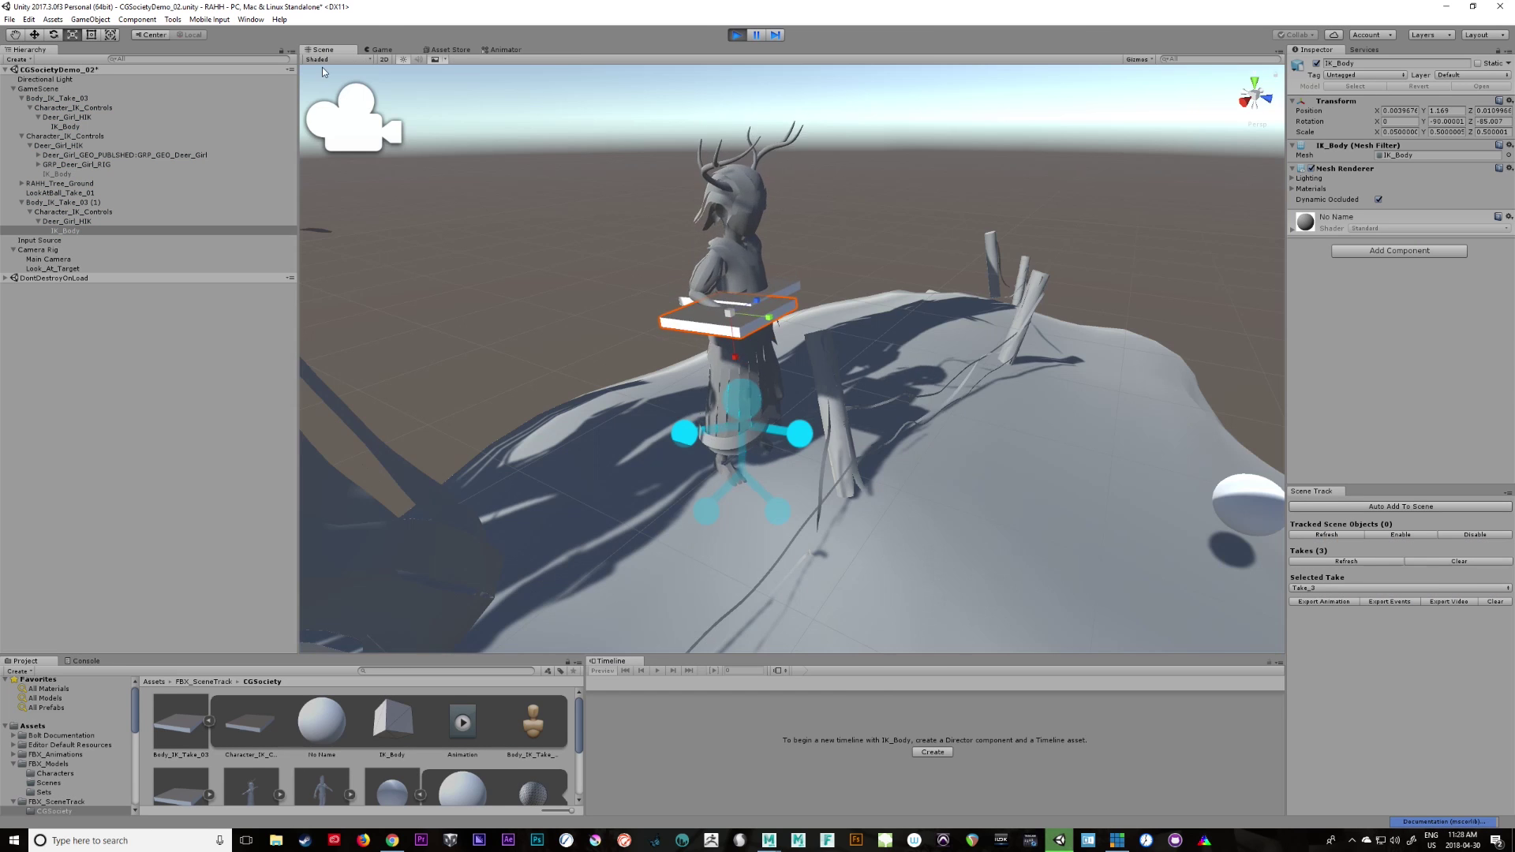
alt+drag(710, 597, 622, 542)
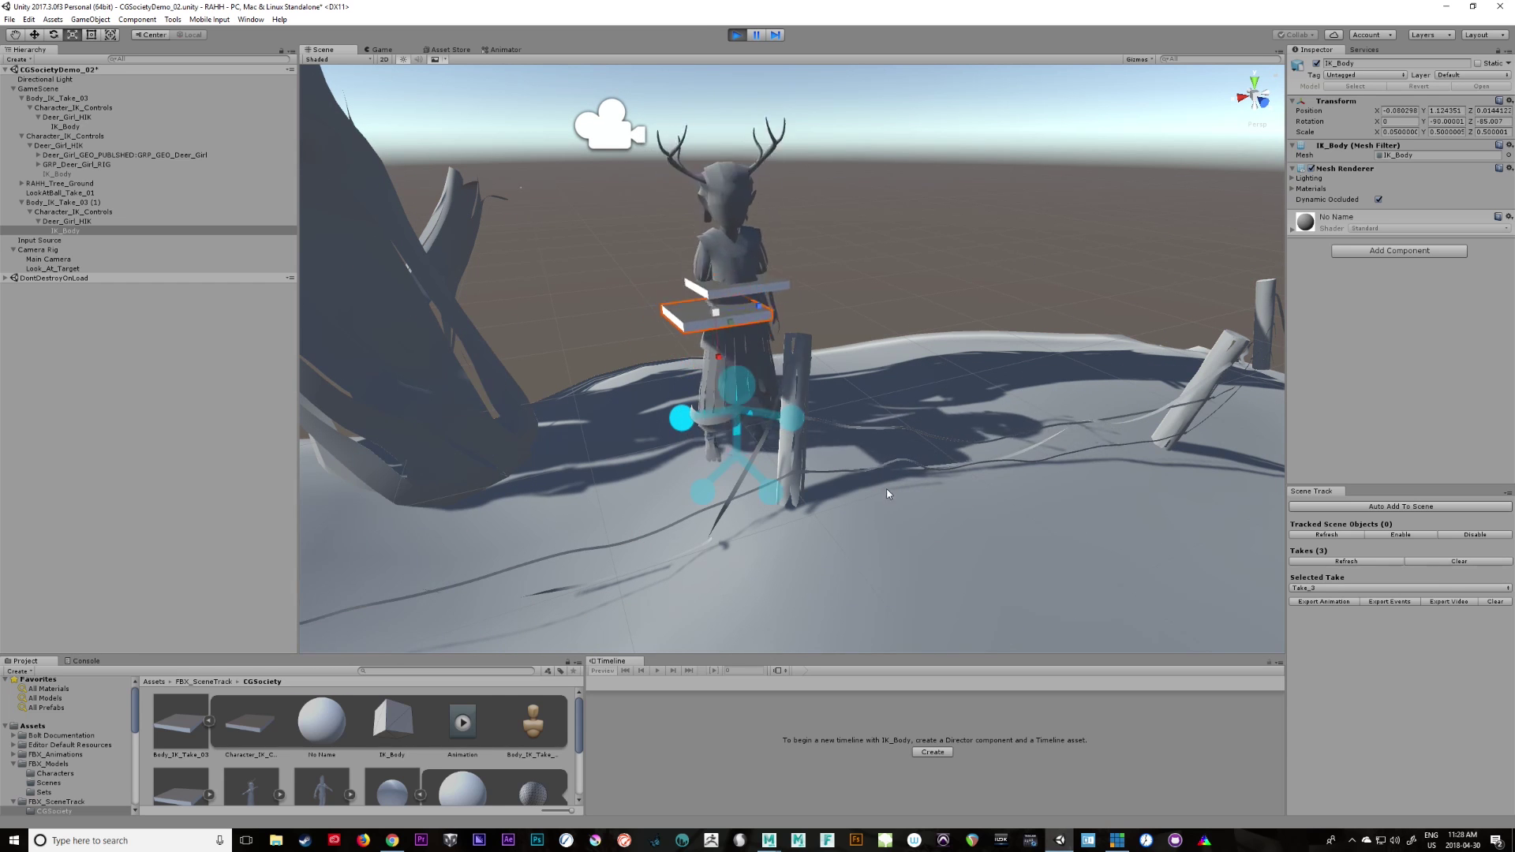
alt+drag(707, 642, 1015, 532)
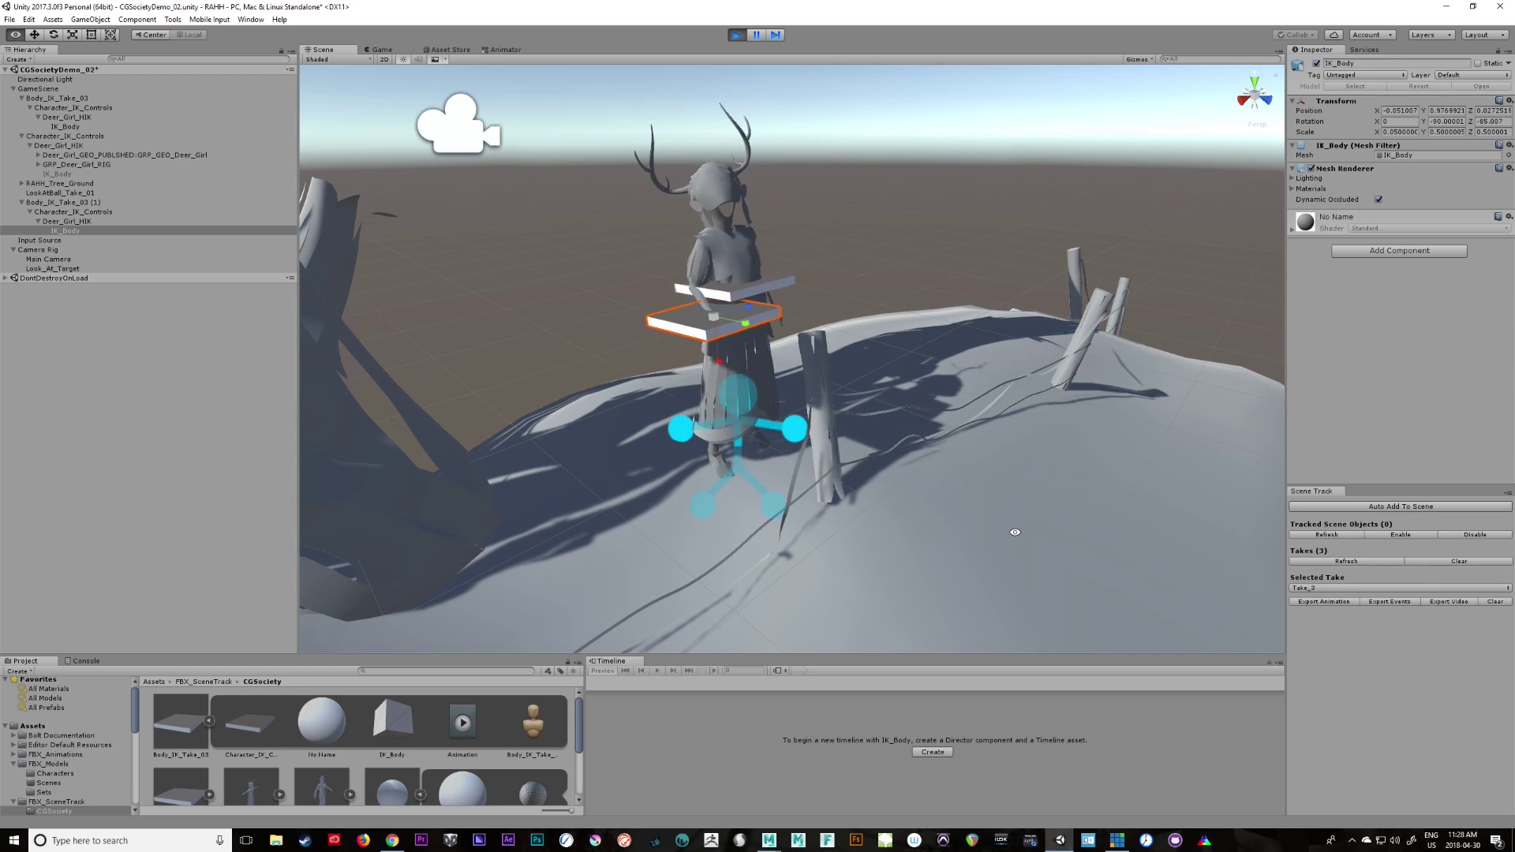
alt+drag(993, 451, 513, 497)
alt+right_drag(860, 505, 994, 533)
mouse_move(994, 533)
alt+mouse_down()
mouse_move(859, 500)
mouse_move(565, 546)
mouse_move(1017, 521)
alt+mouse_up()
alt+right_drag(1018, 521, 797, 527)
alt+drag(797, 527, 1093, 515)
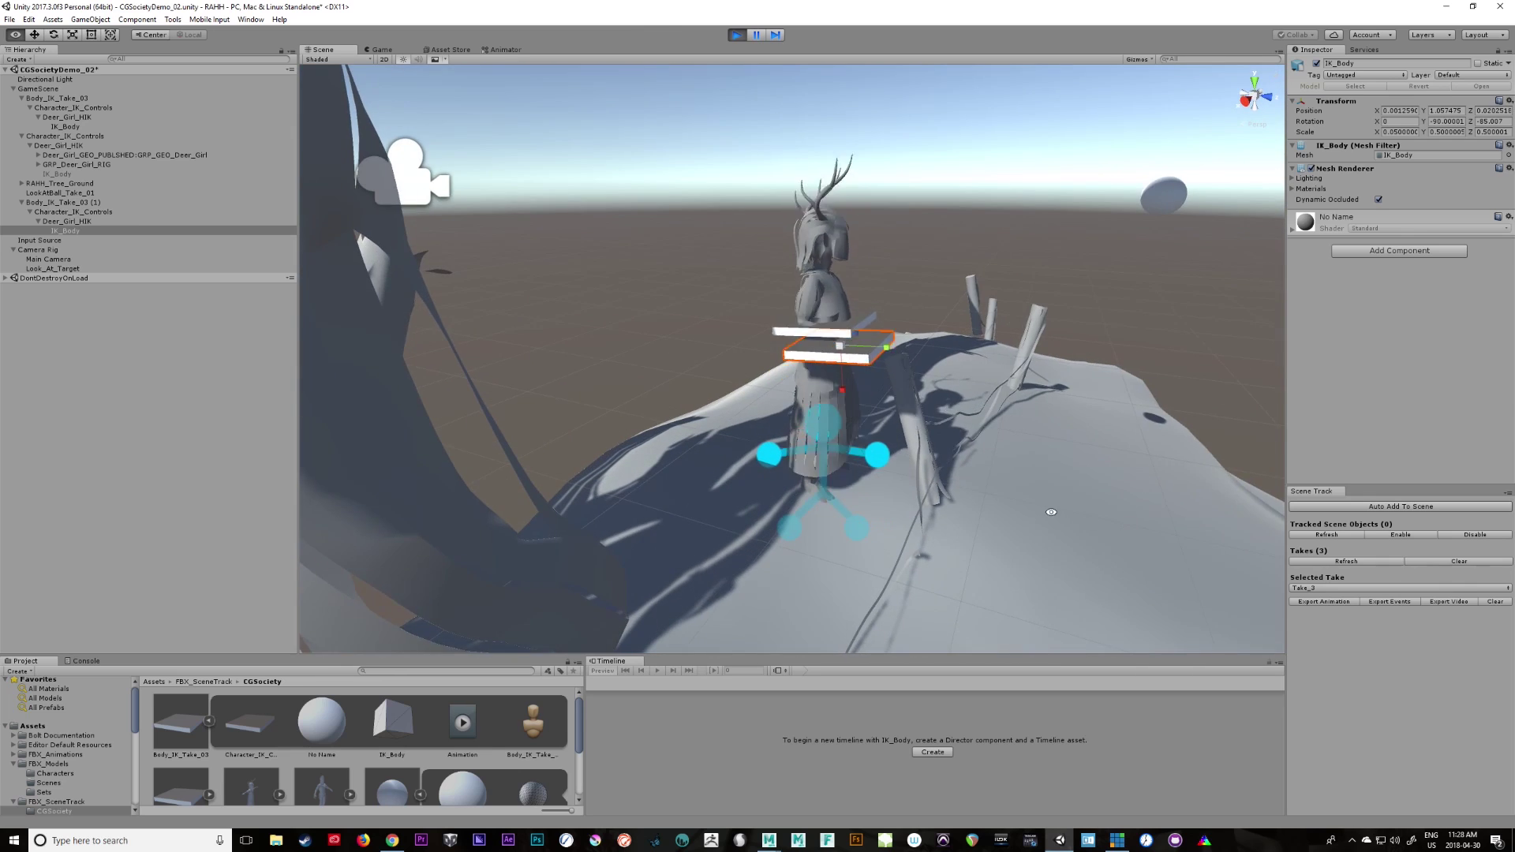
alt+middle_drag(1048, 511, 863, 510)
alt+drag(862, 510, 678, 516)
alt+right_drag(903, 490, 879, 493)
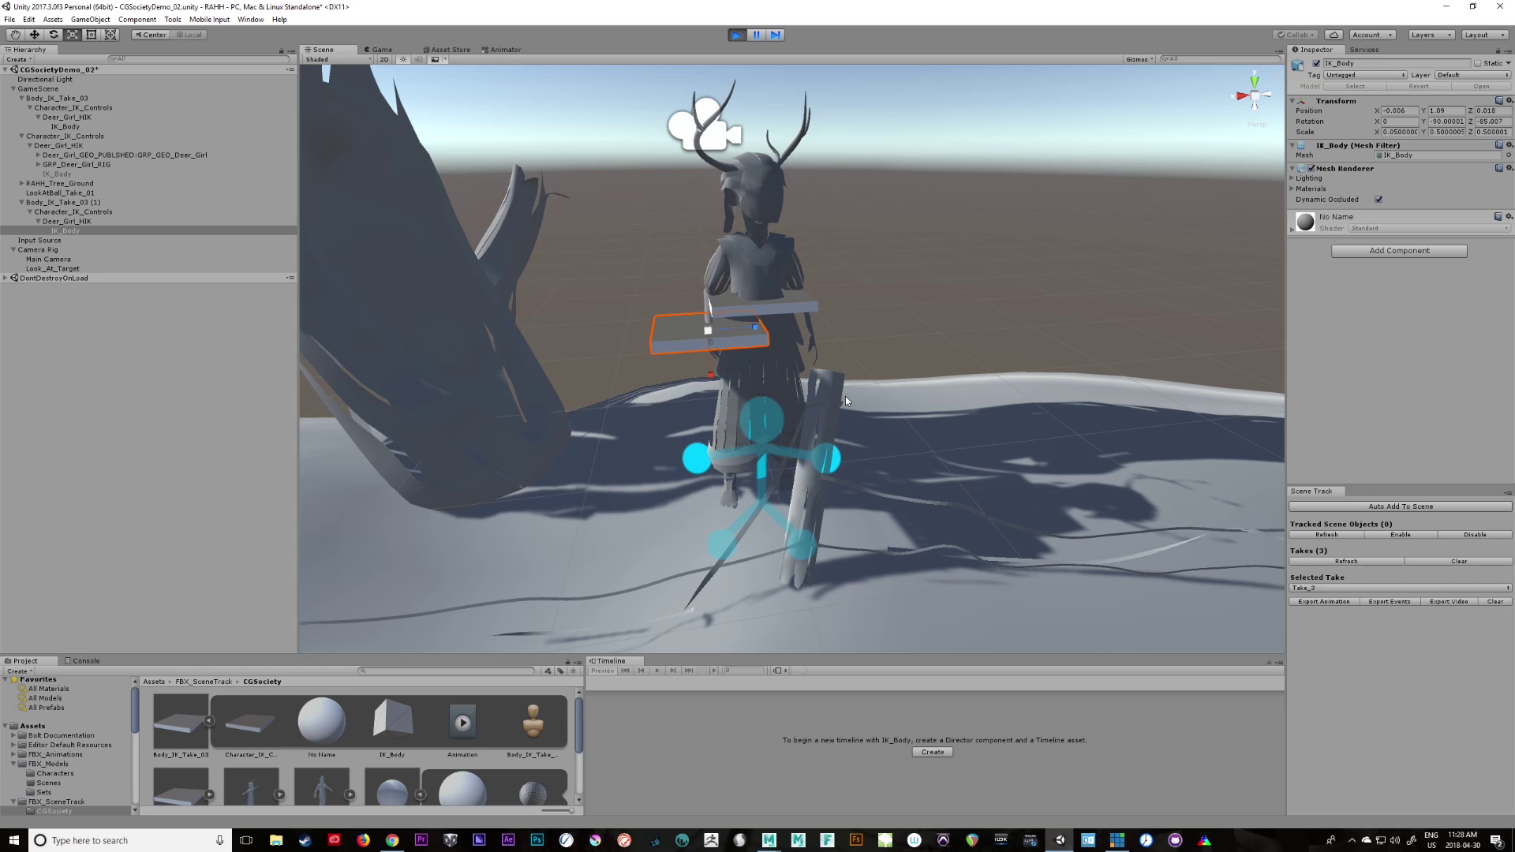
click(736, 35)
Scale the duplicated take's IK_Body down uniformly to about 0.042, 0.416, 0.416
drag(805, 322, 992, 284)
mouse_move(719, 331)
mouse_down()
mouse_move(829, 326)
mouse_move(742, 329)
mouse_up()
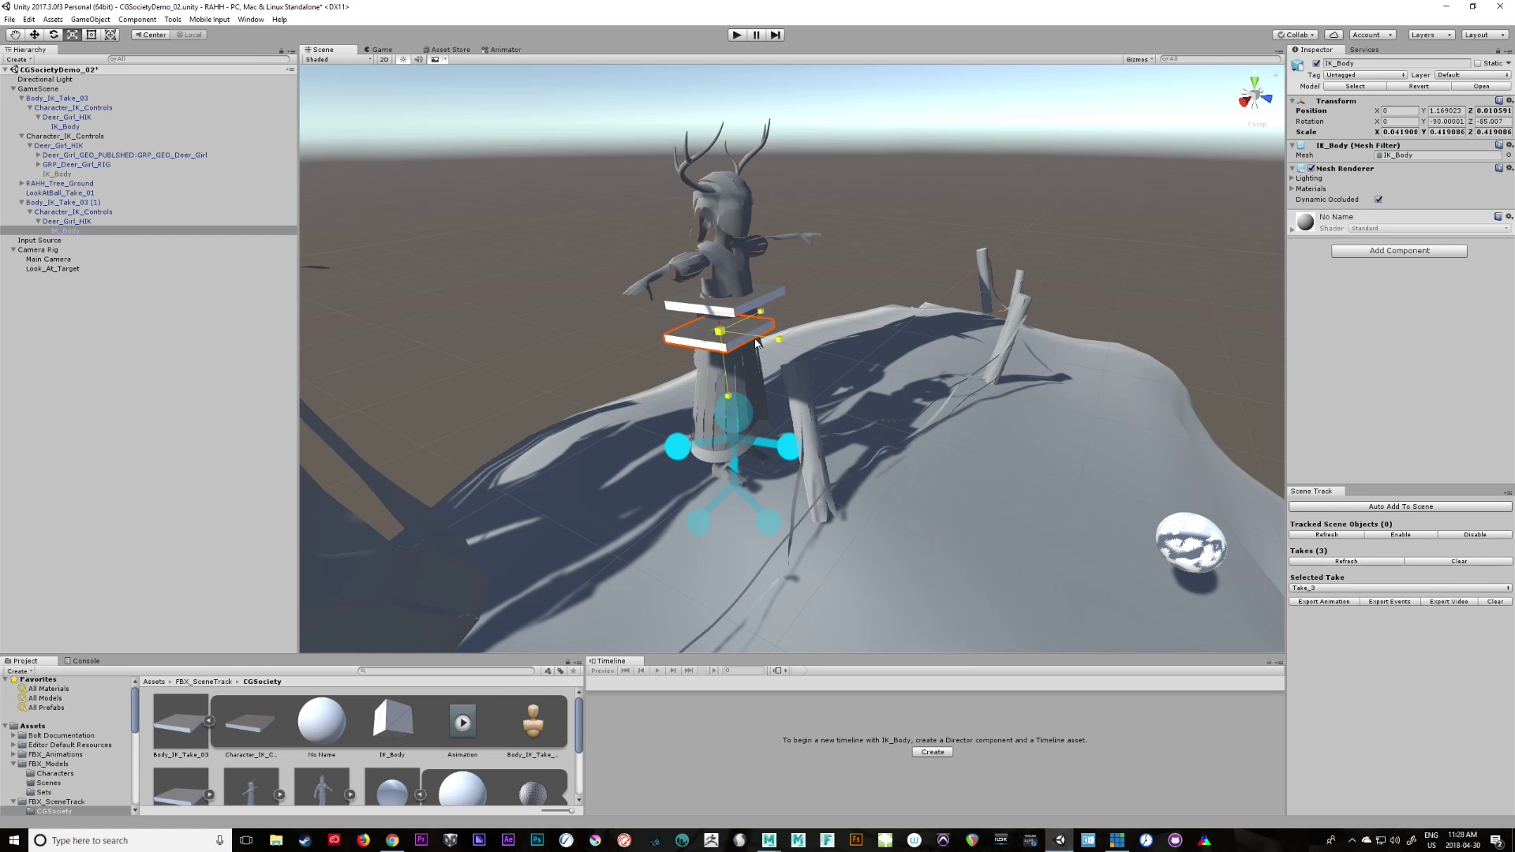
alt+drag(1002, 454, 828, 464)
alt+right_drag(829, 464, 631, 513)
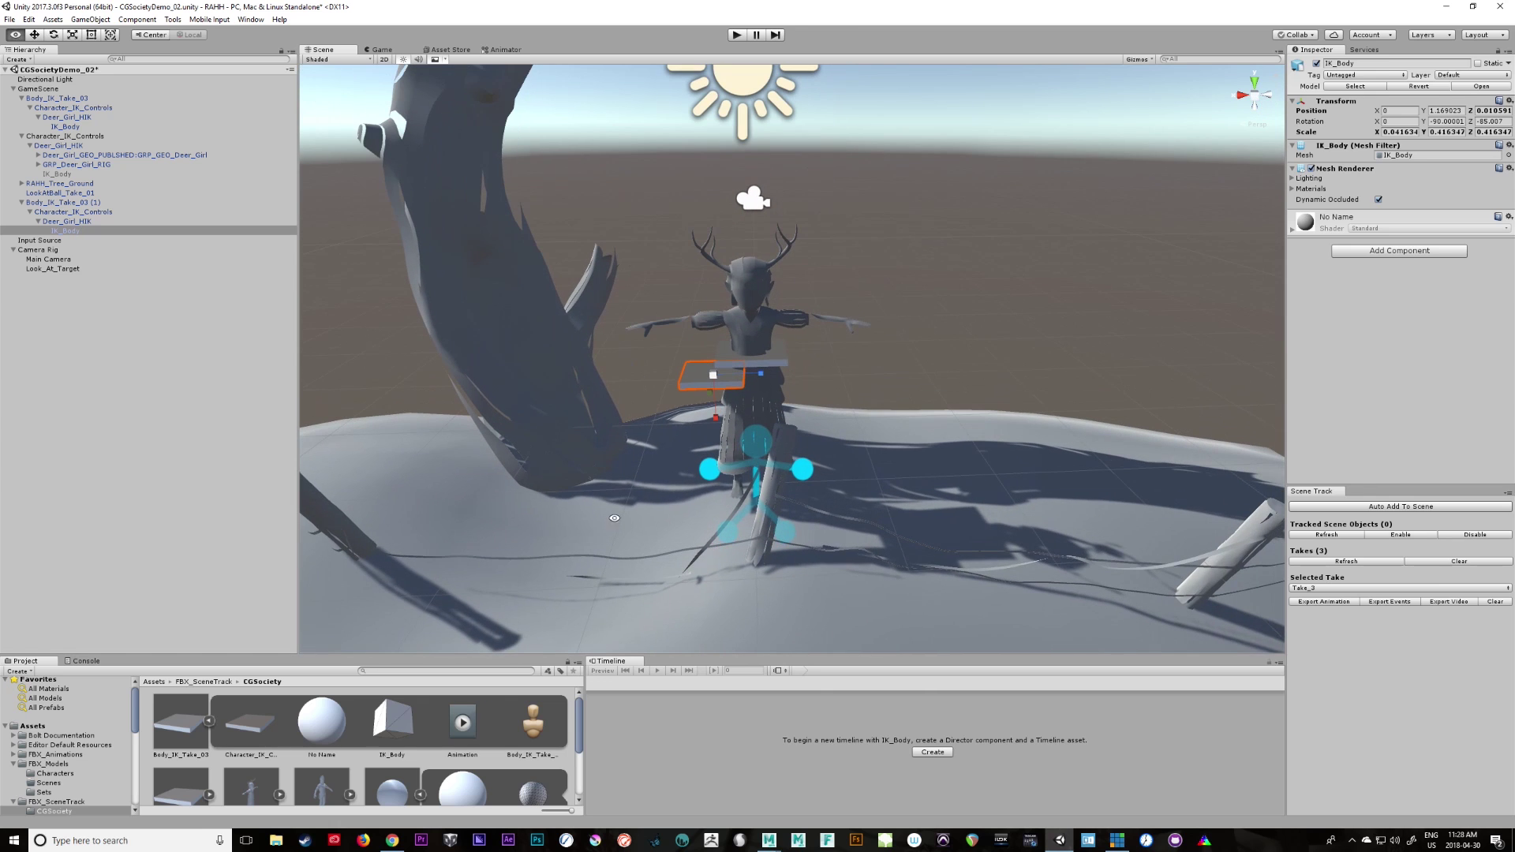